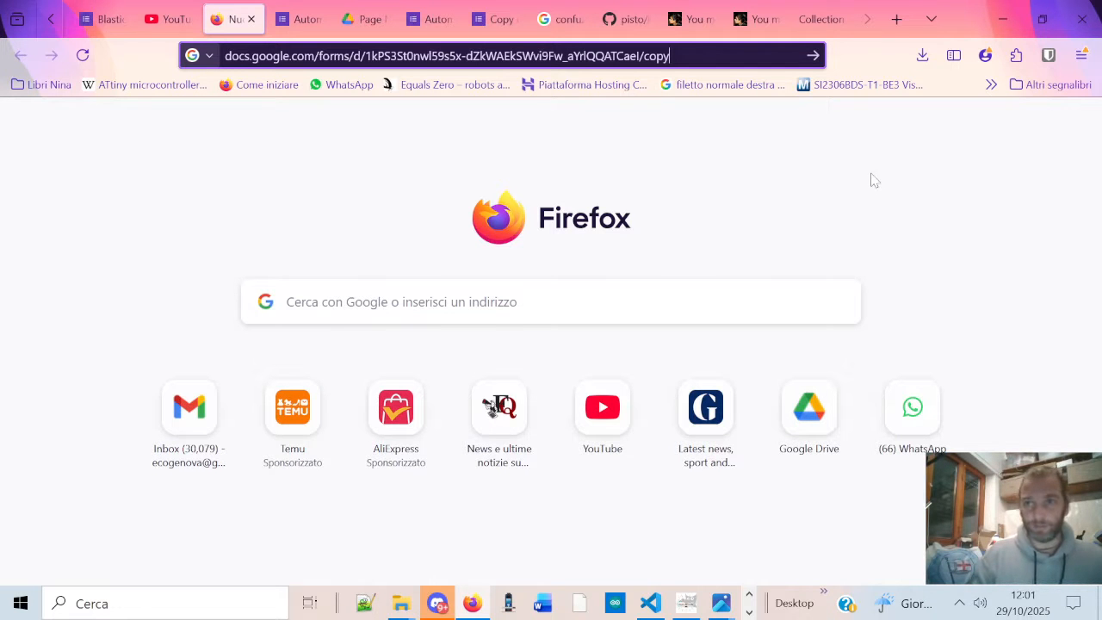
Step: Review the Precious Plastic collection form's questions, from the name and collection point fields to plastic type and amount in KG
click(815, 26)
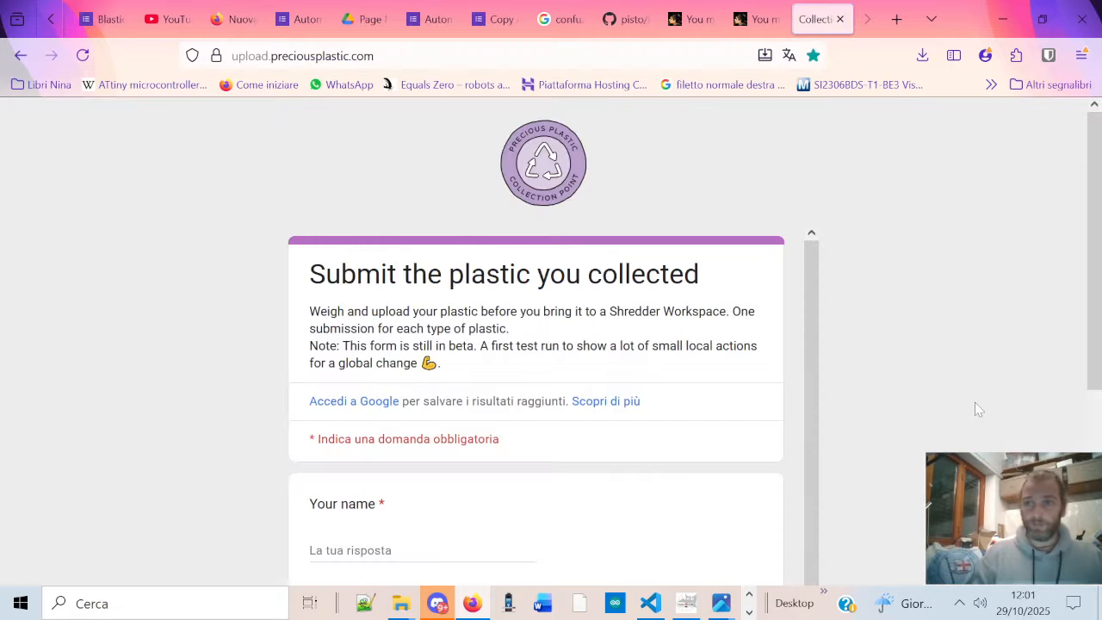
mouse_move(1092, 246)
mouse_down()
mouse_move(1090, 289)
mouse_move(1085, 258)
mouse_up()
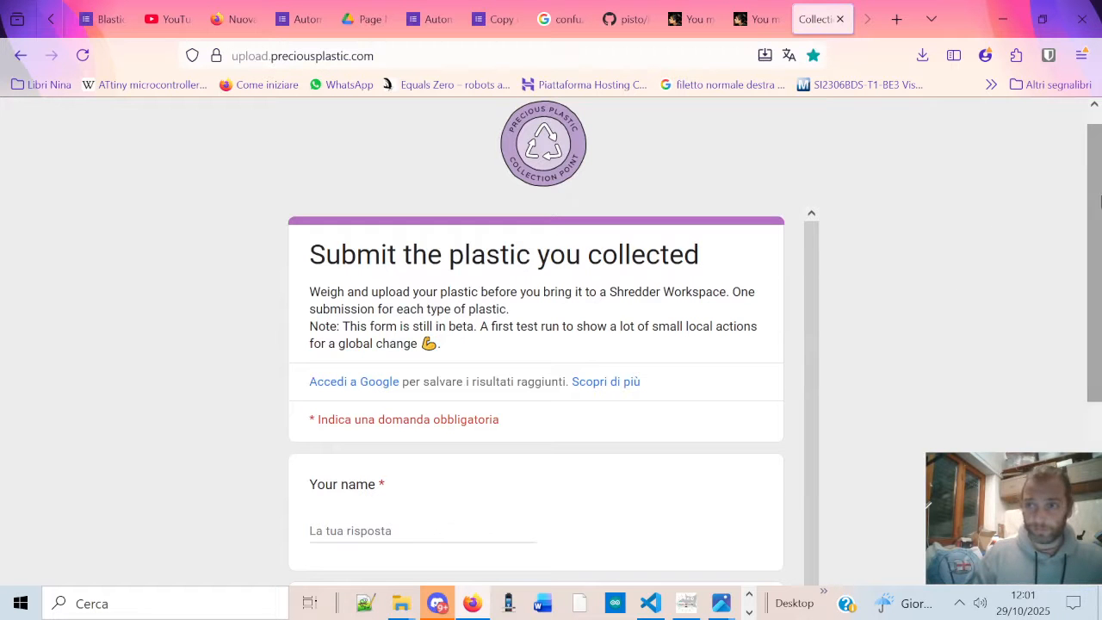
drag(1100, 200, 1092, 258)
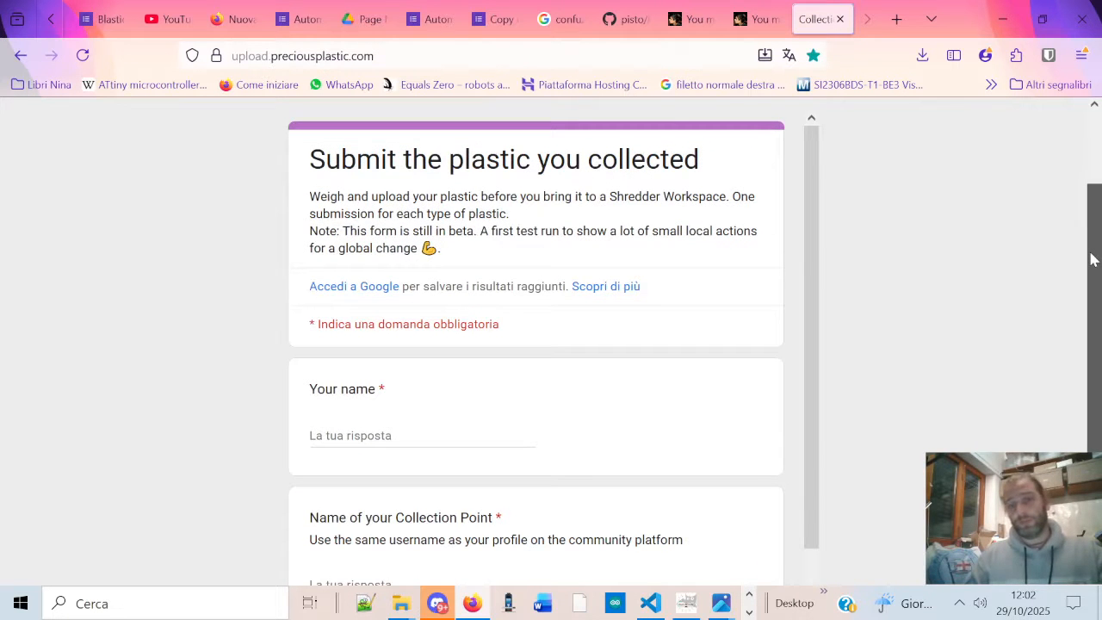
drag(1093, 259, 1092, 369)
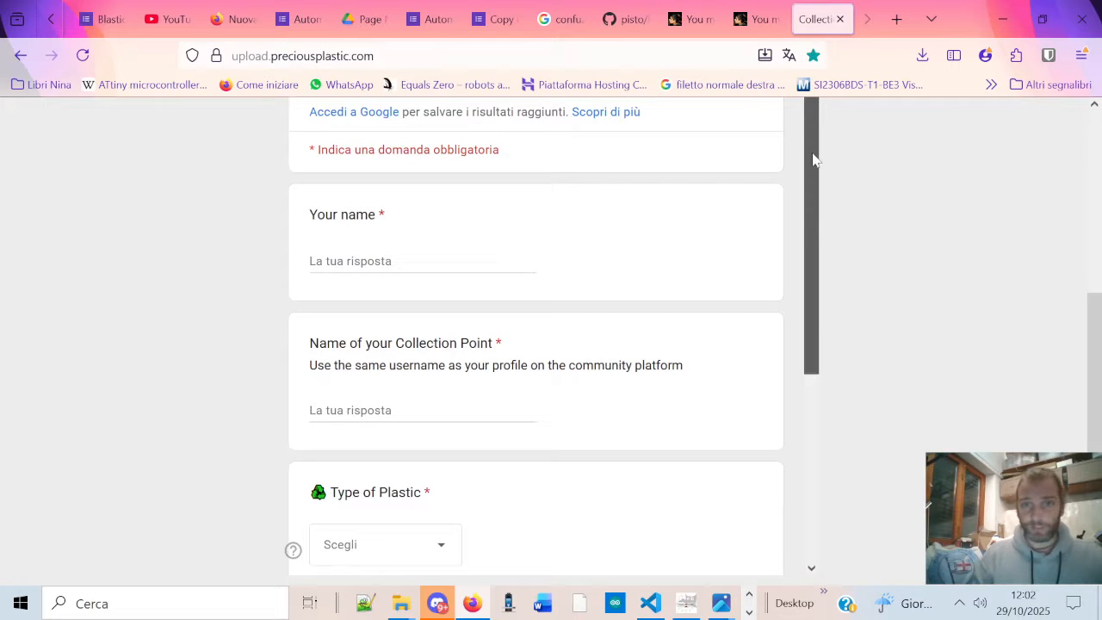
drag(1094, 362, 1098, 245)
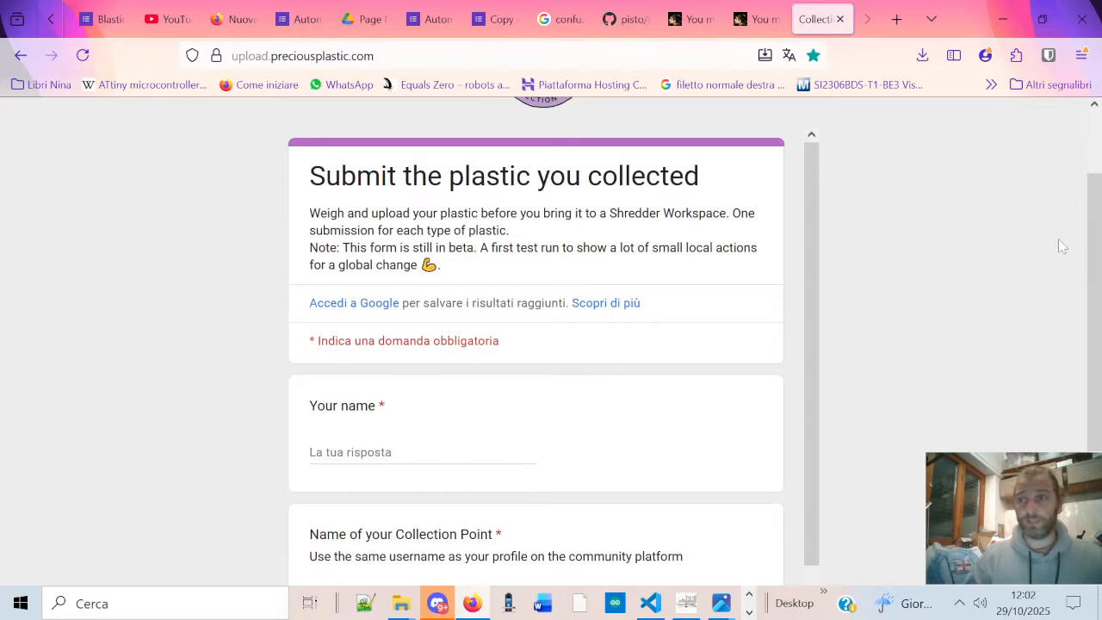
drag(1096, 226, 1096, 245)
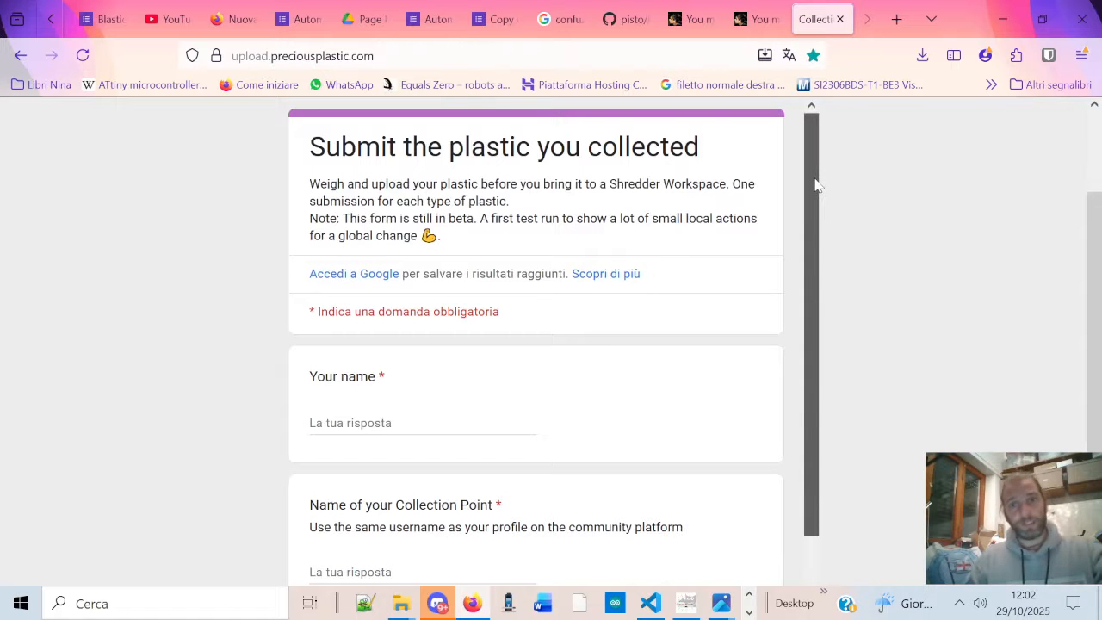
drag(816, 185, 814, 402)
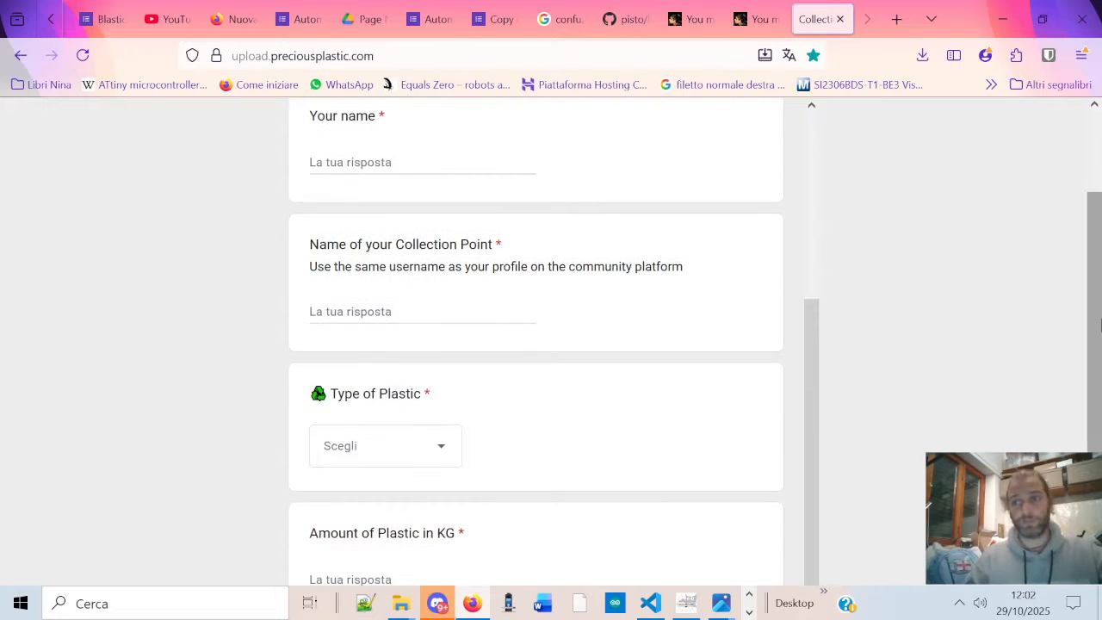
drag(1101, 323, 1096, 256)
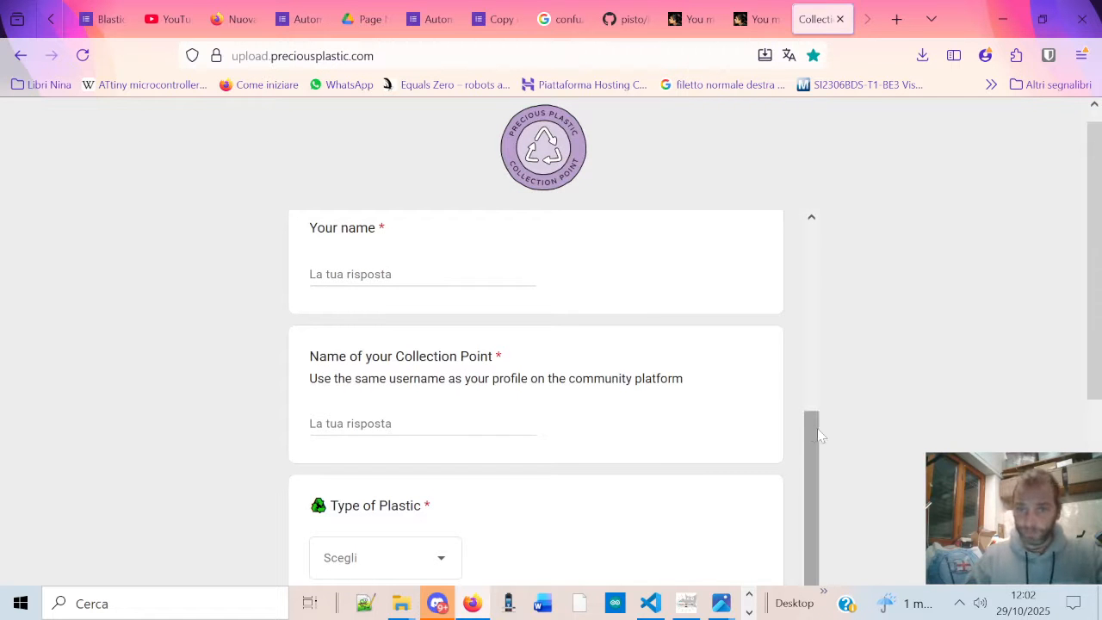
drag(1098, 267, 1094, 319)
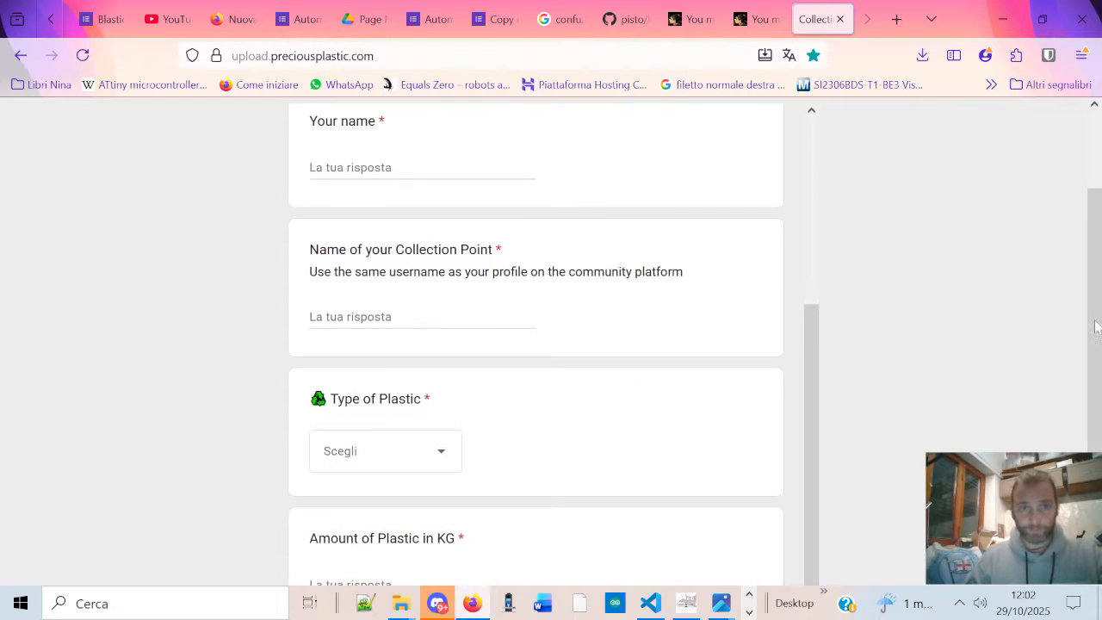
drag(818, 356, 819, 382)
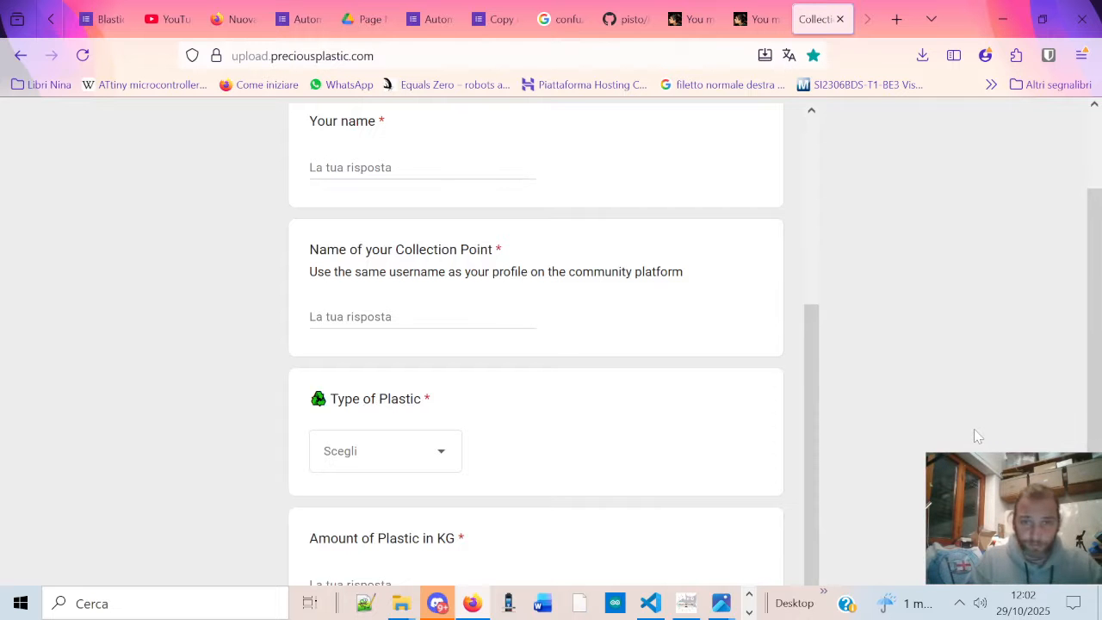
scroll(1099, 263, up, 3)
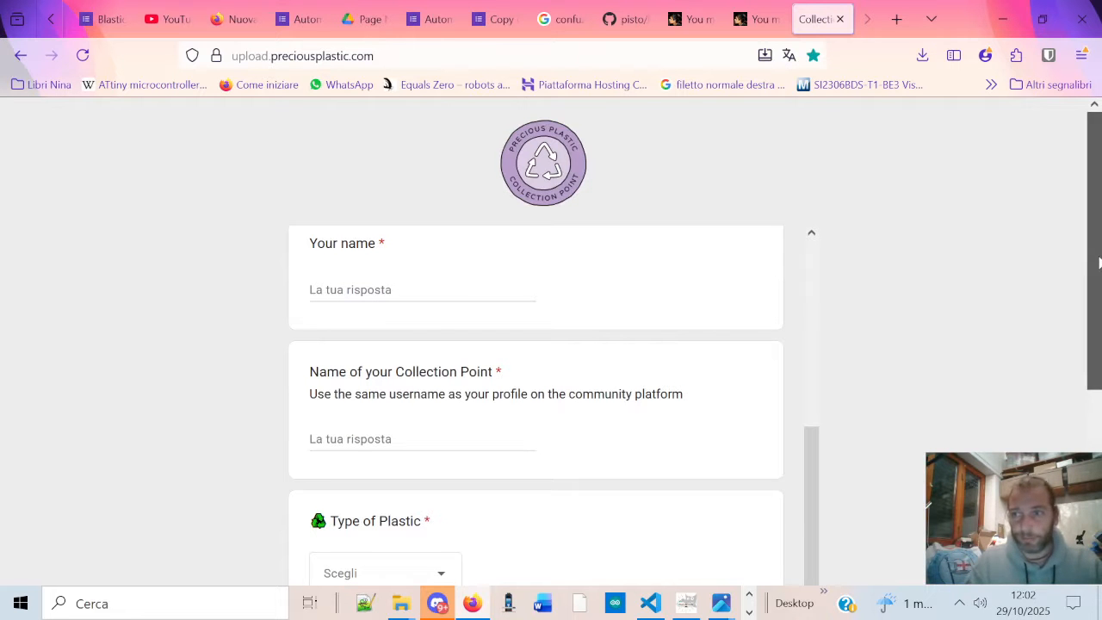
drag(1099, 263, 1093, 451)
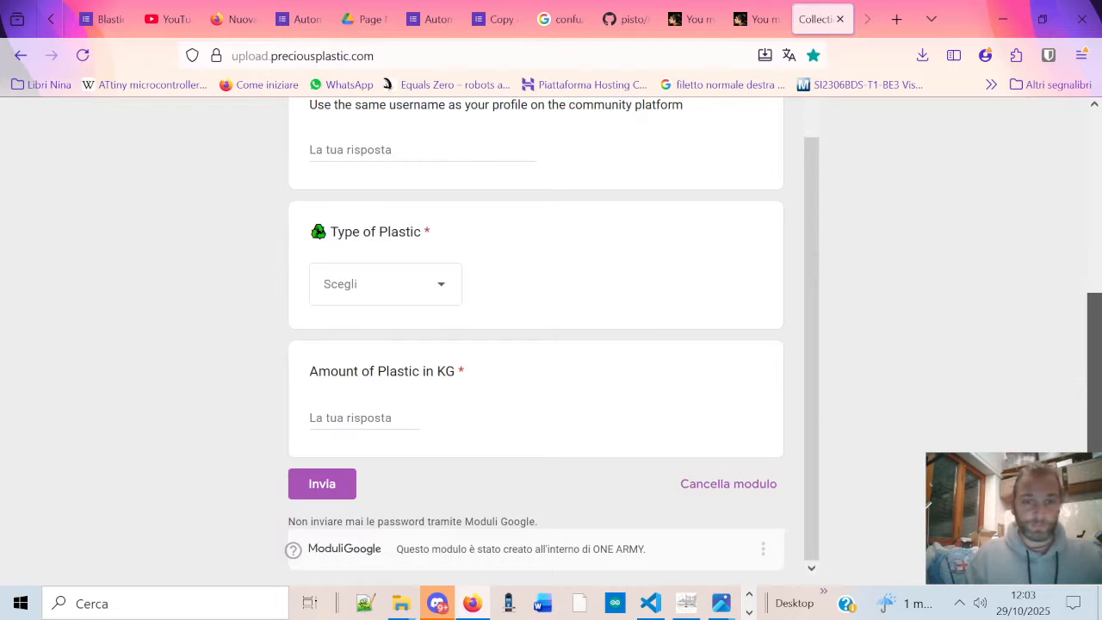
drag(1094, 452, 1101, 245)
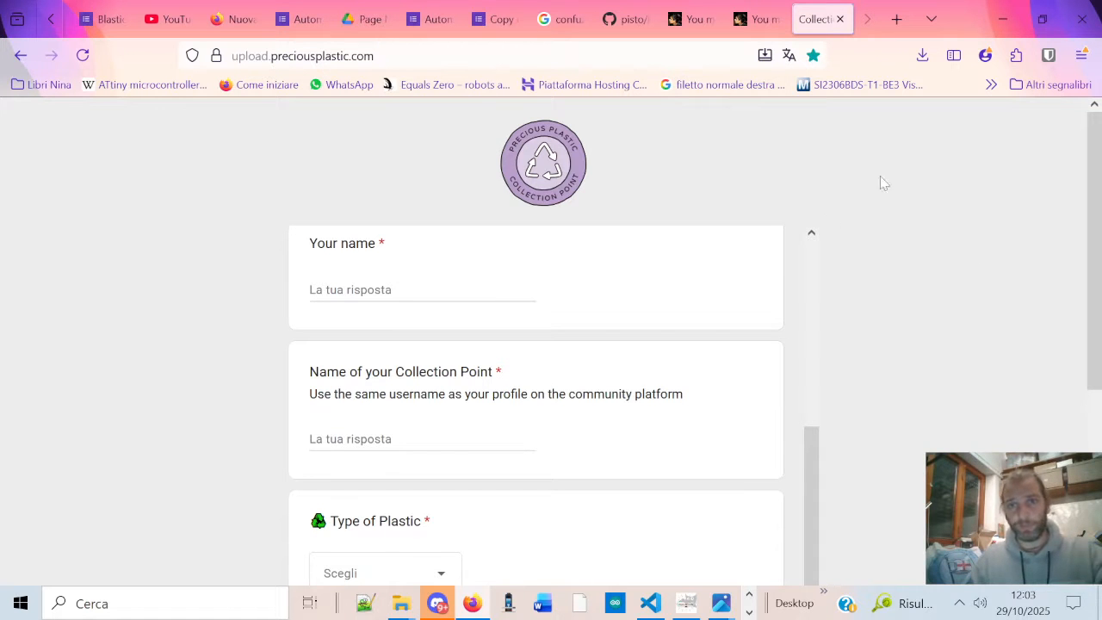
Step: Read the WordPress article on submitting RESTfully to Google Forms, including its developer tools and Network trace instructions
mouse_move(689, 27)
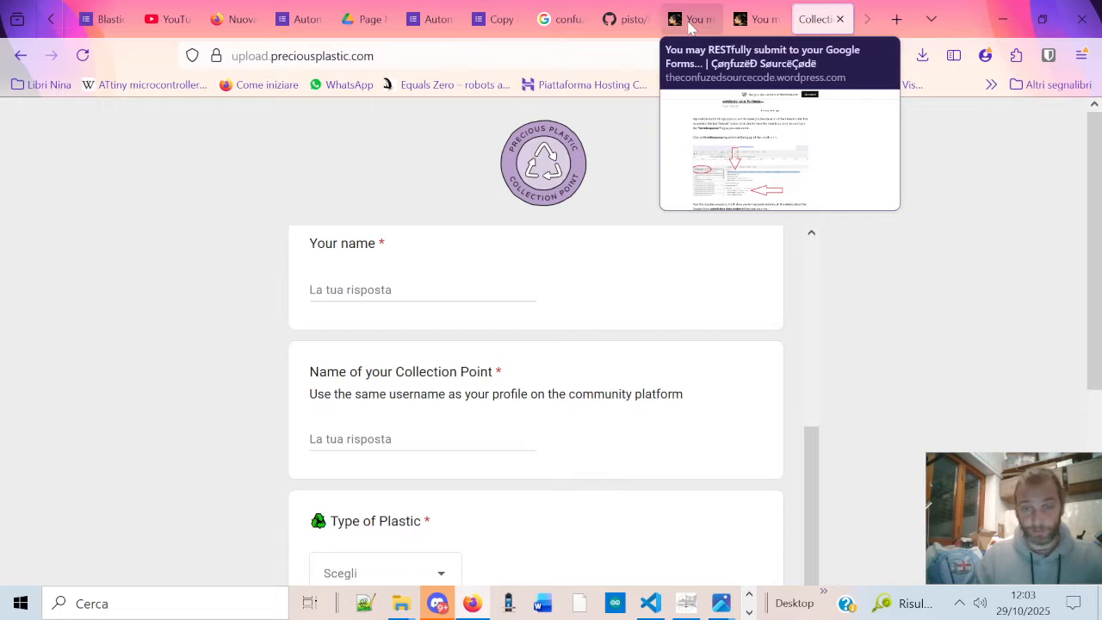
click(689, 26)
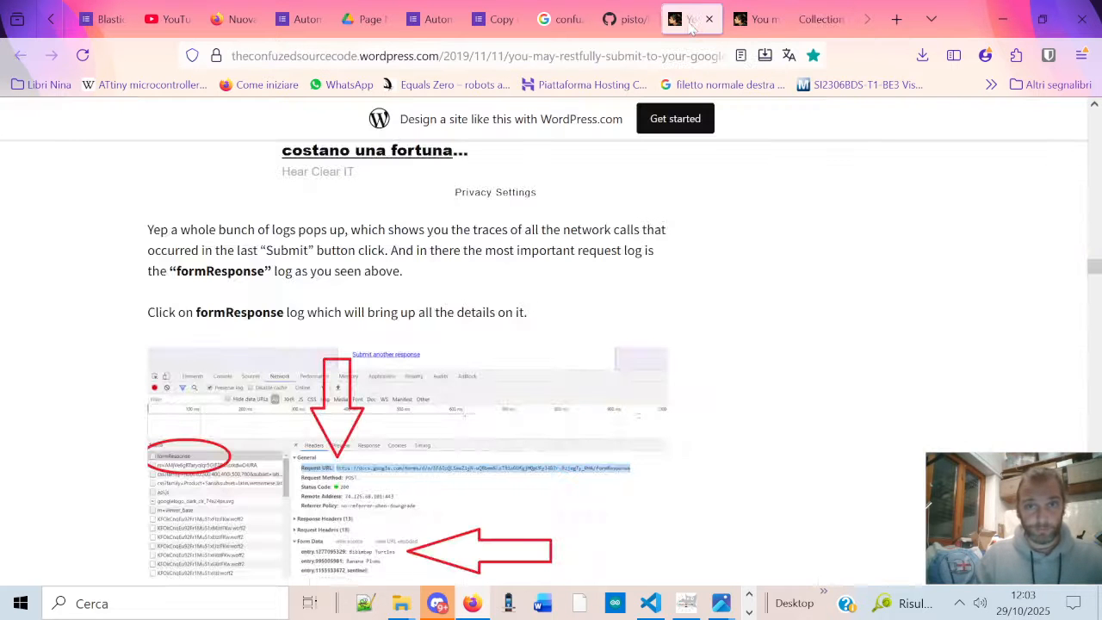
click(758, 21)
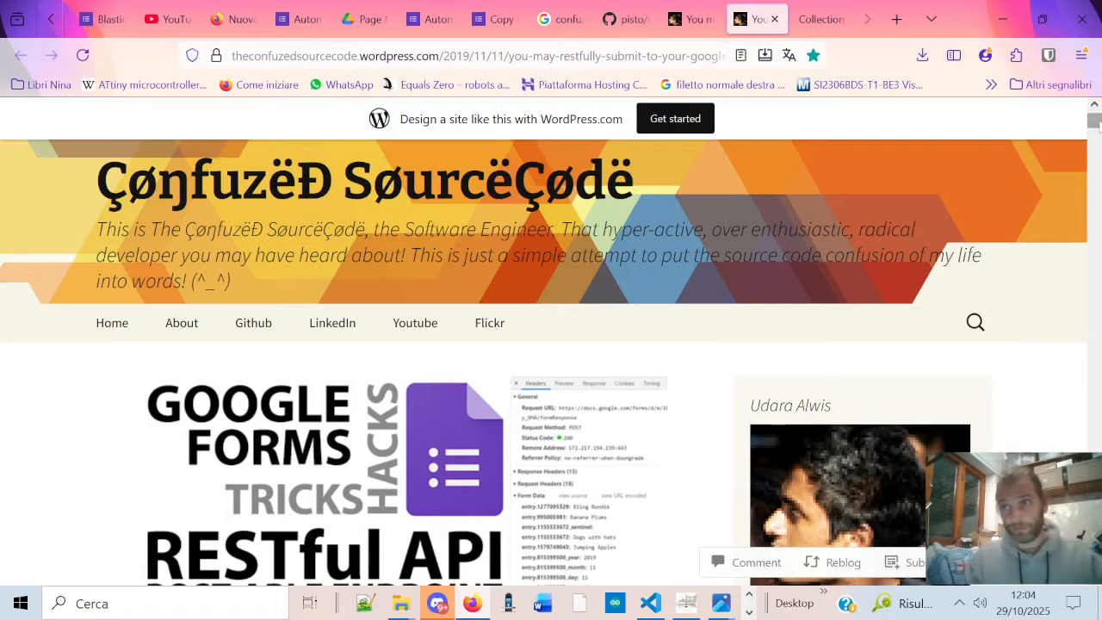
drag(1099, 125, 1096, 275)
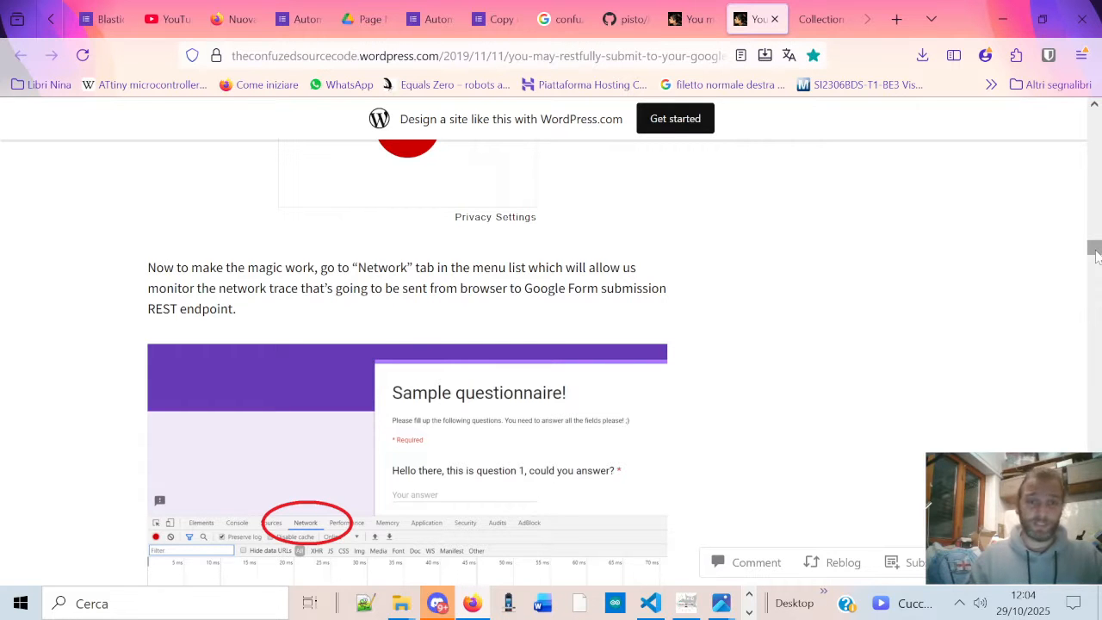
drag(1096, 251, 1097, 250)
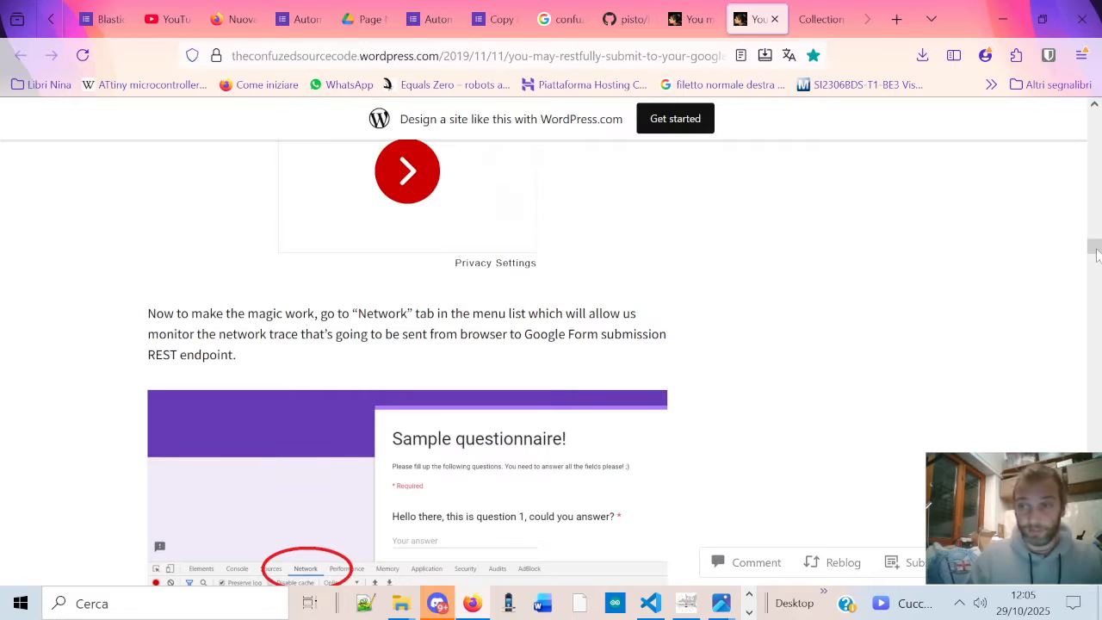
drag(1098, 255, 1097, 226)
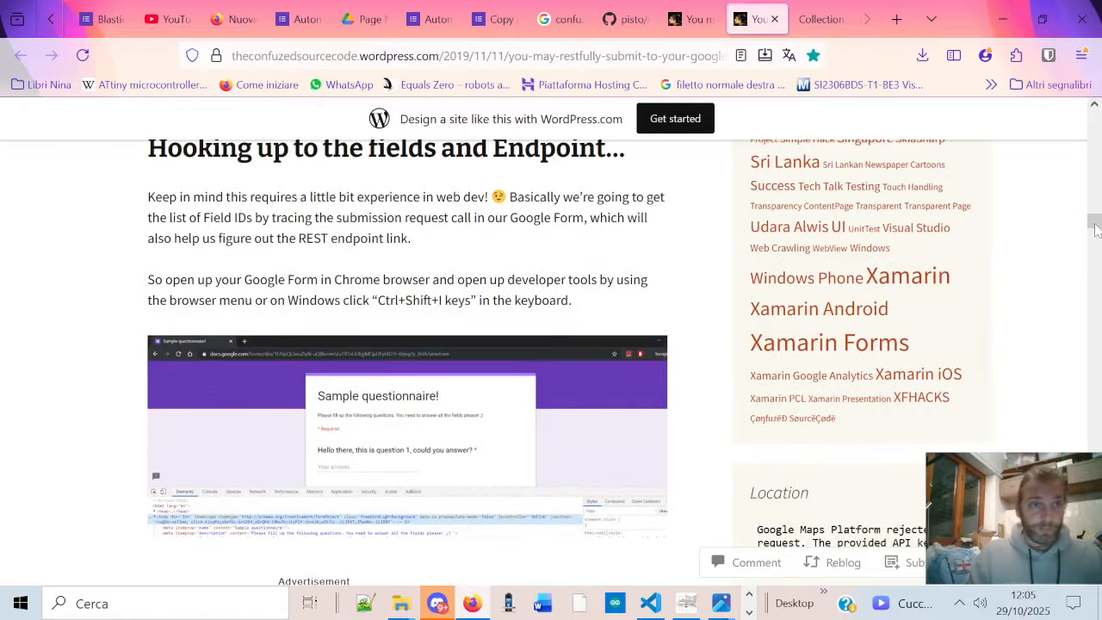
Step: Find the original Blastic IoT Scale form among the open pages and display it in the form editor
click(52, 19)
click(51, 20)
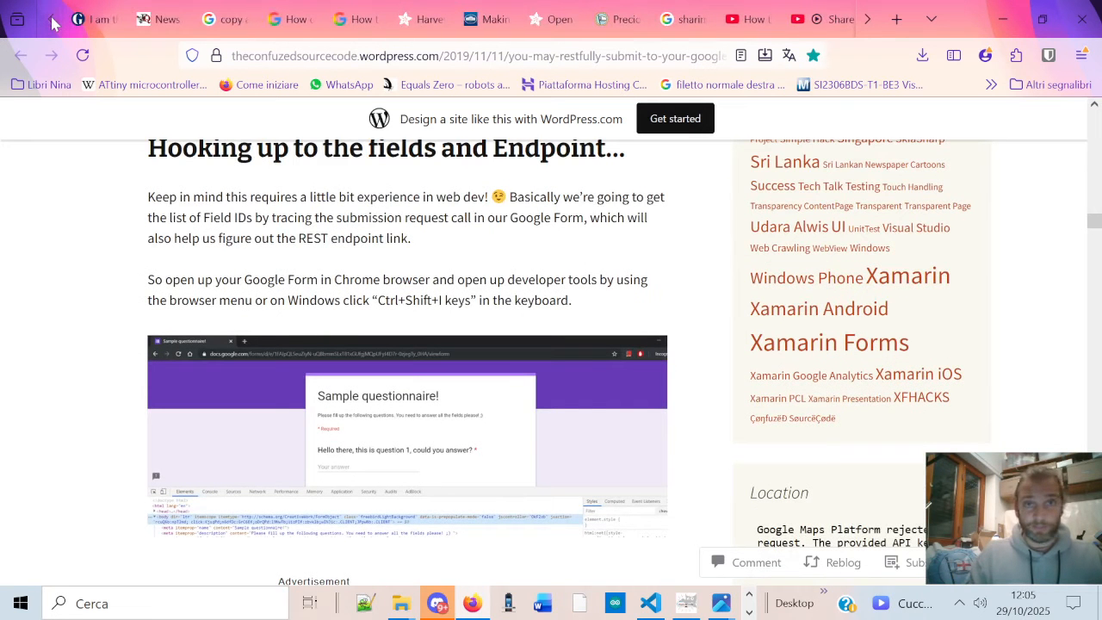
click(867, 20)
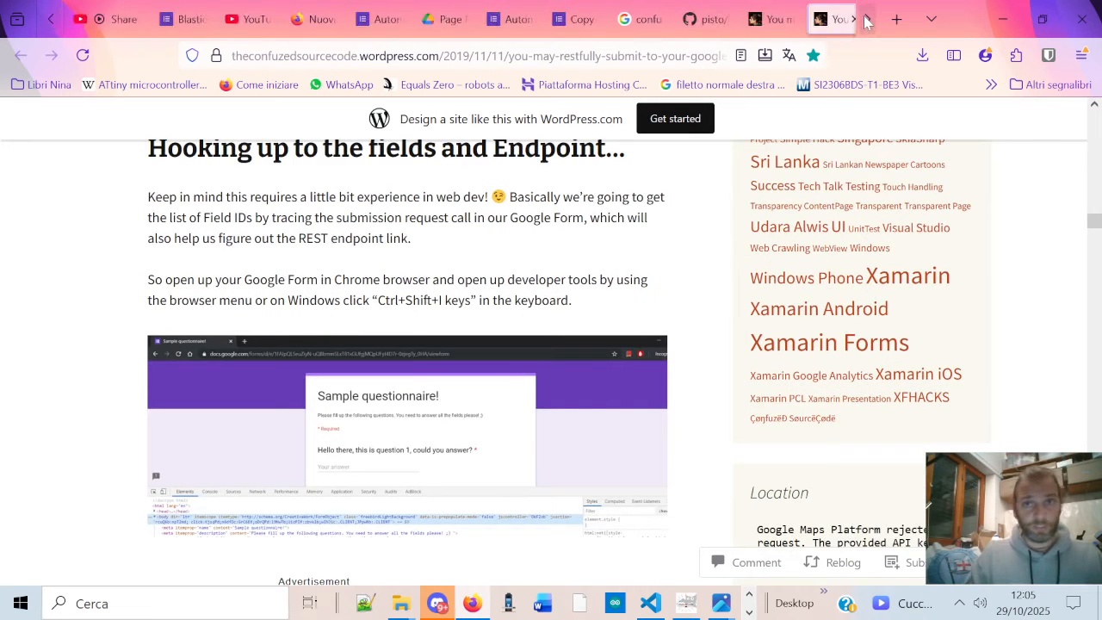
click(867, 20)
click(101, 19)
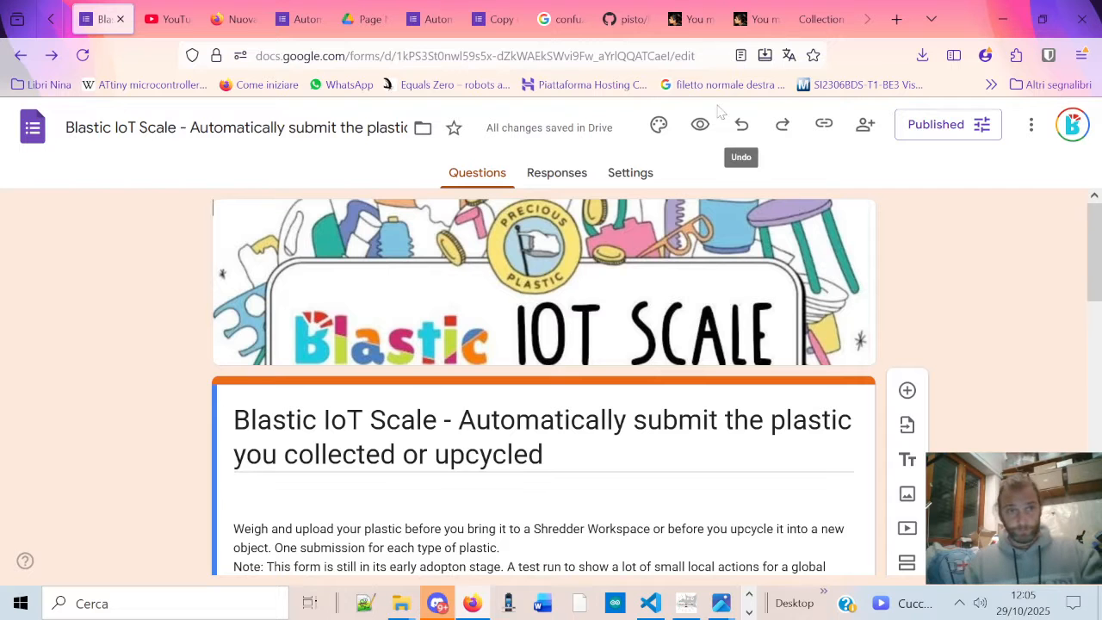
Step: Load the Blastic IoT Scale form's address ending in /copy and make a copy of the form in Google Drive
click(237, 19)
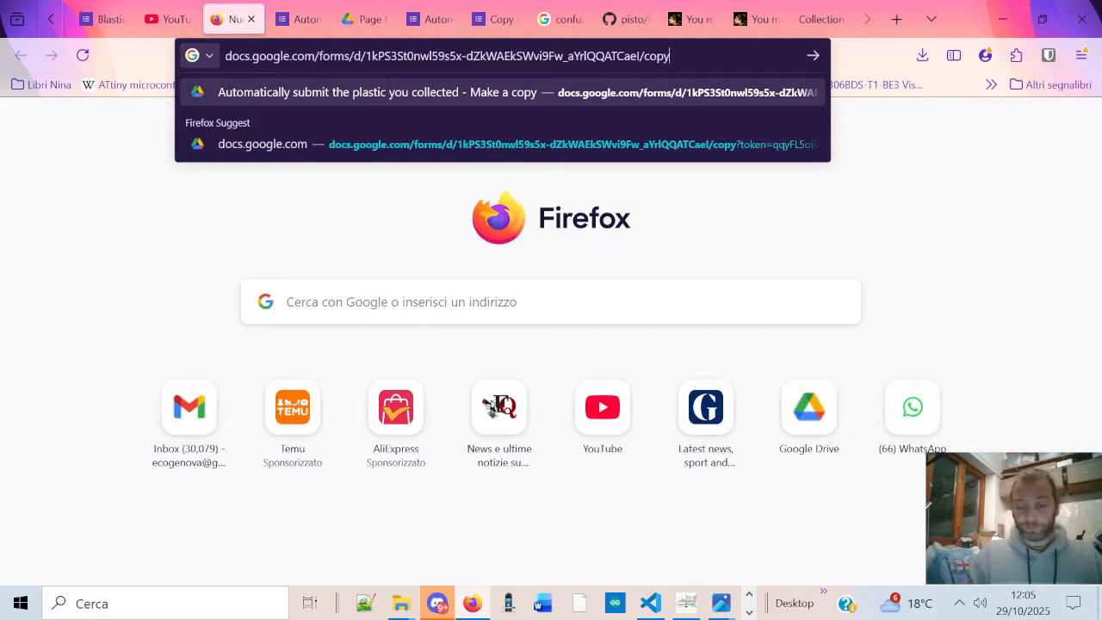
key(Return)
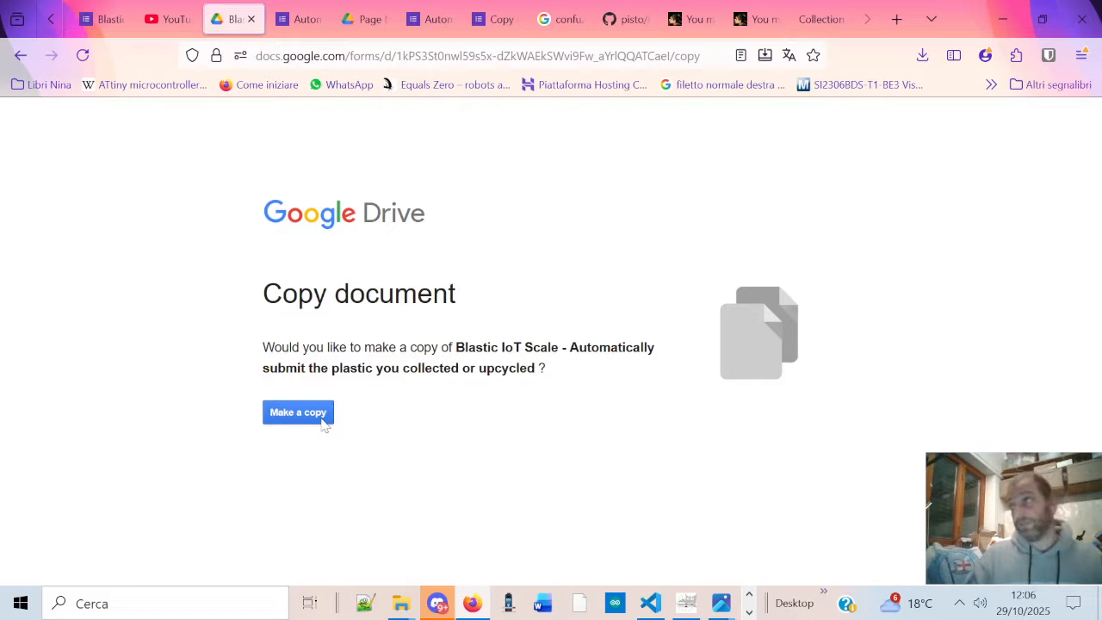
click(324, 423)
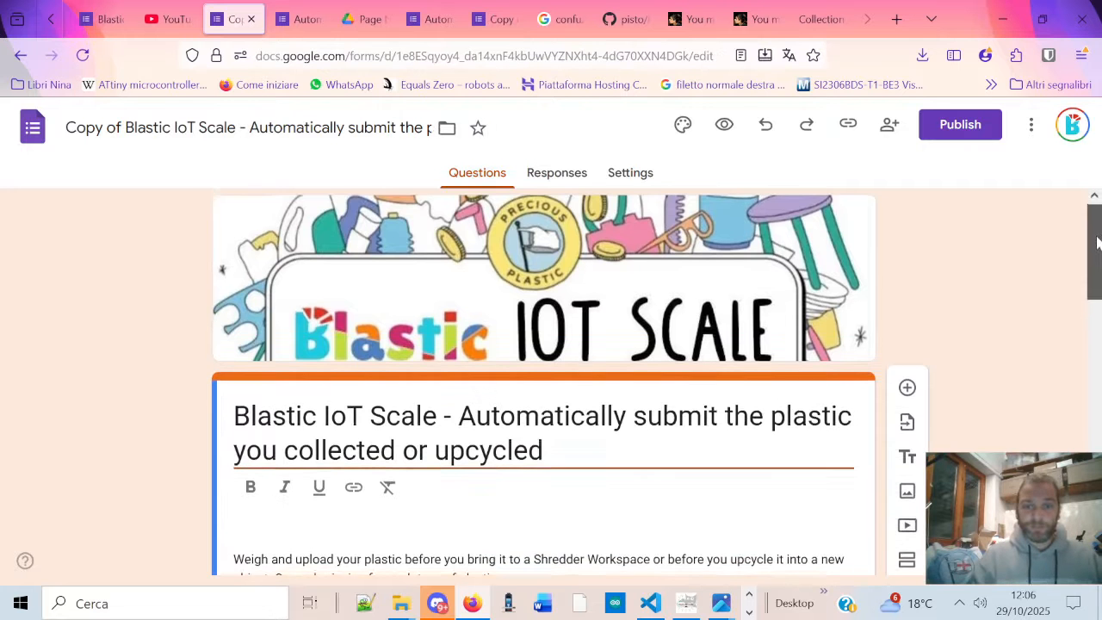
Step: Publish the copied Blastic IoT Scale form for anyone with the link
drag(1098, 239, 1066, 267)
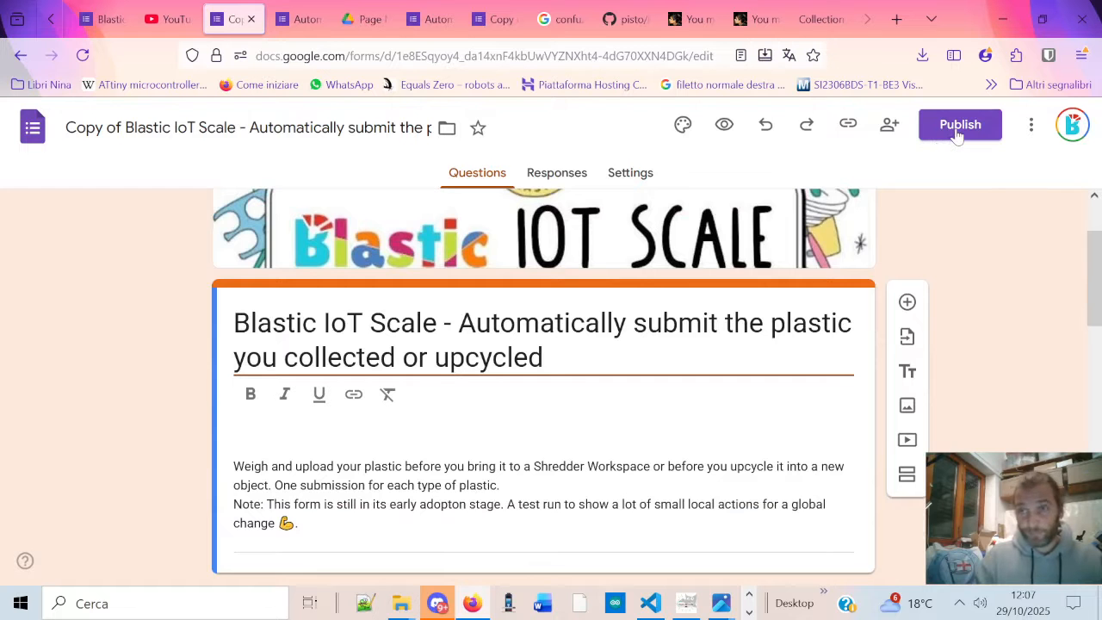
click(958, 130)
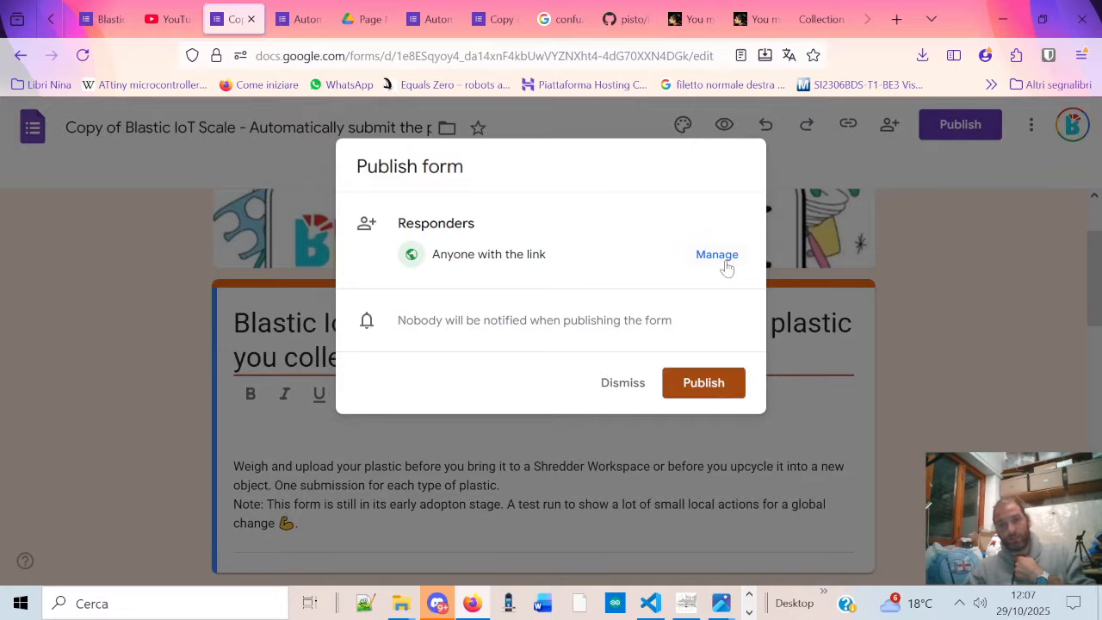
click(699, 385)
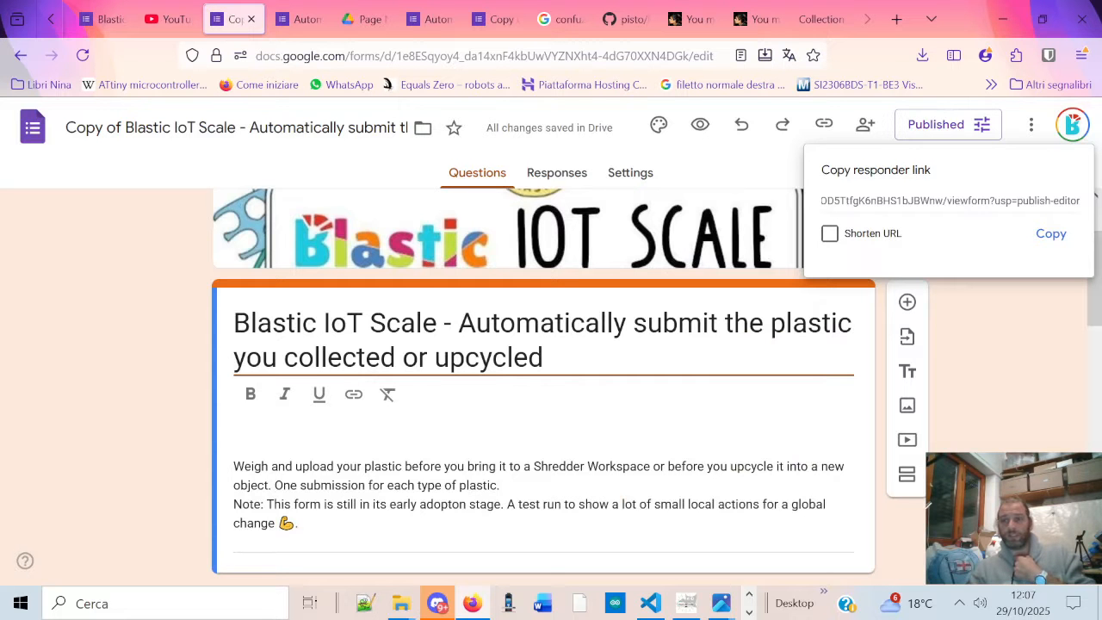
Step: Copy the full, unshortened responder link of the published form to the clipboard
click(1071, 201)
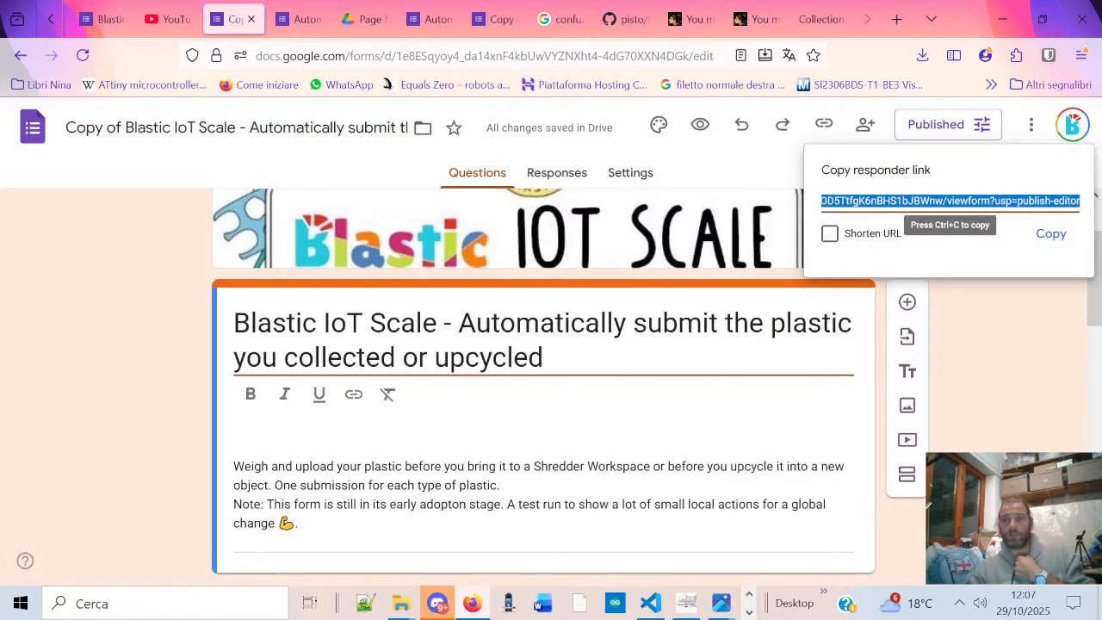
drag(1067, 200, 938, 217)
click(1051, 234)
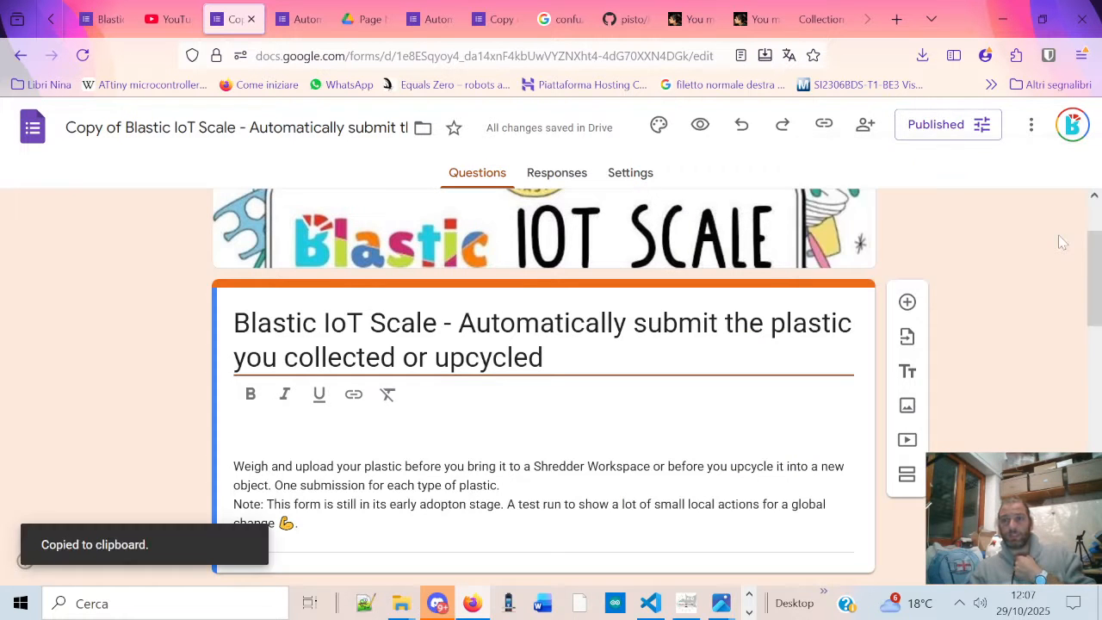
Step: Switch to Google Chrome and close two of the blank new tabs, keeping one empty tab open
click(749, 612)
click(380, 606)
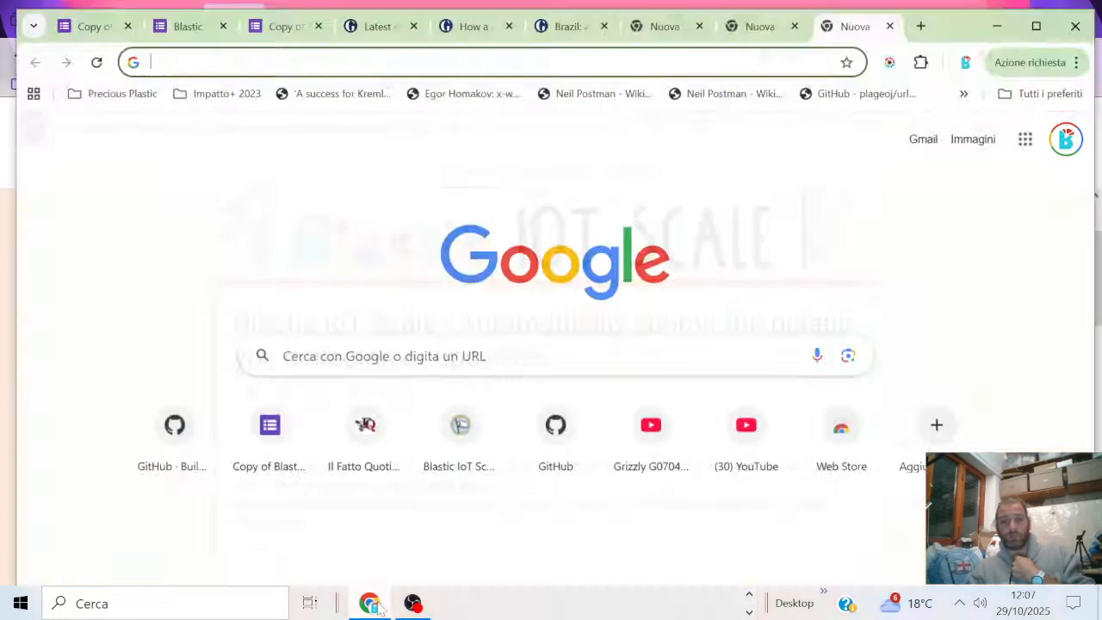
click(703, 18)
click(703, 17)
Step: Load the copied responder link in the blank tab and open the developer tools beside the form
click(494, 55)
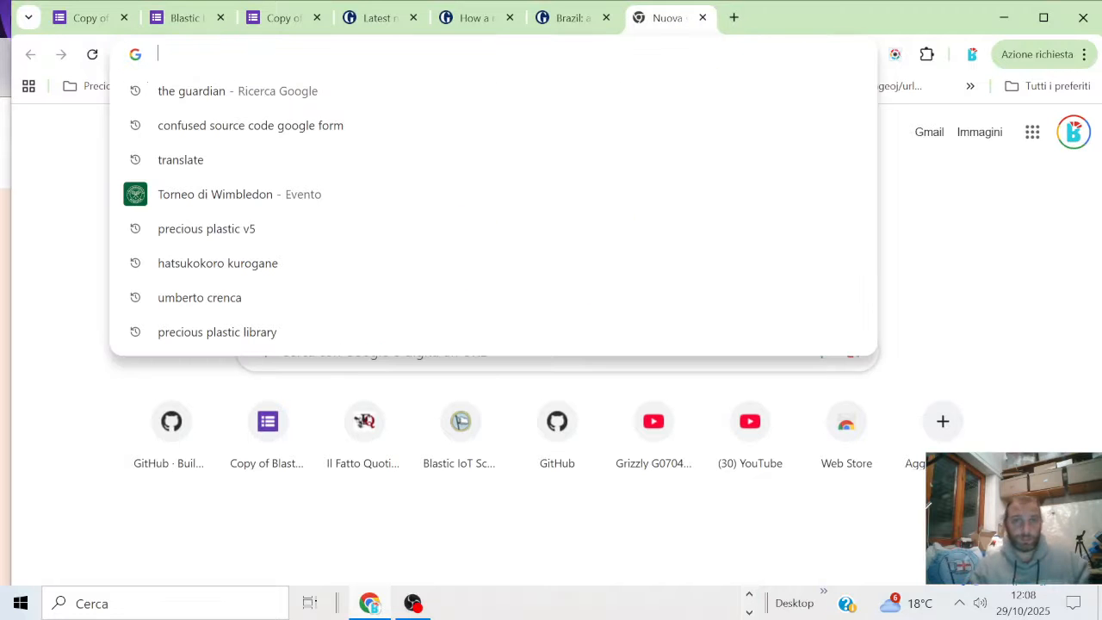
key(ctrl+v)
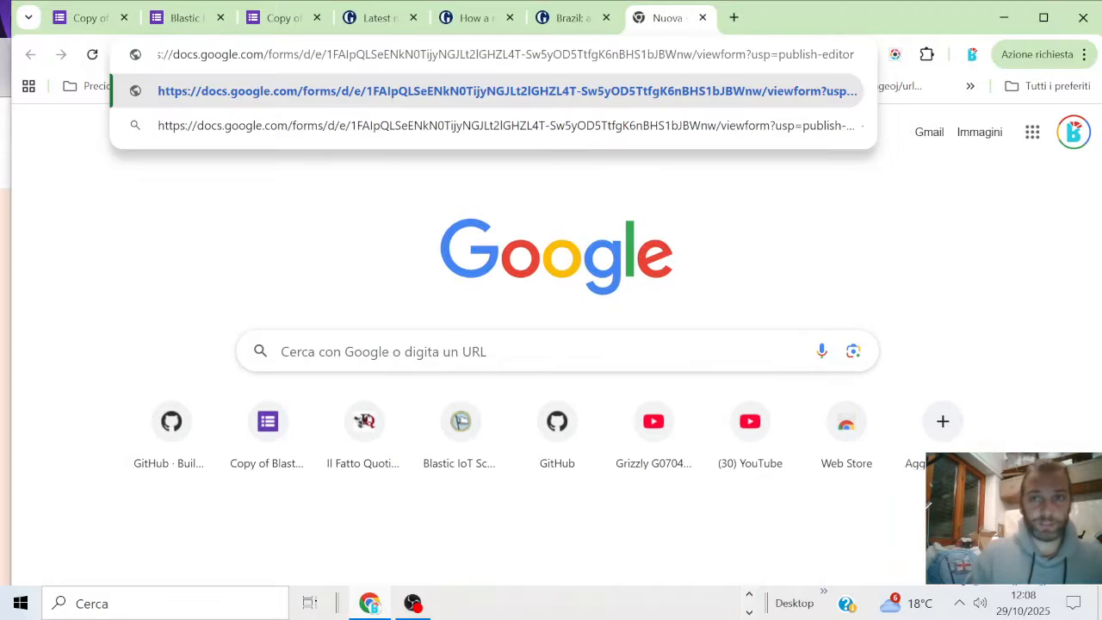
key(Return)
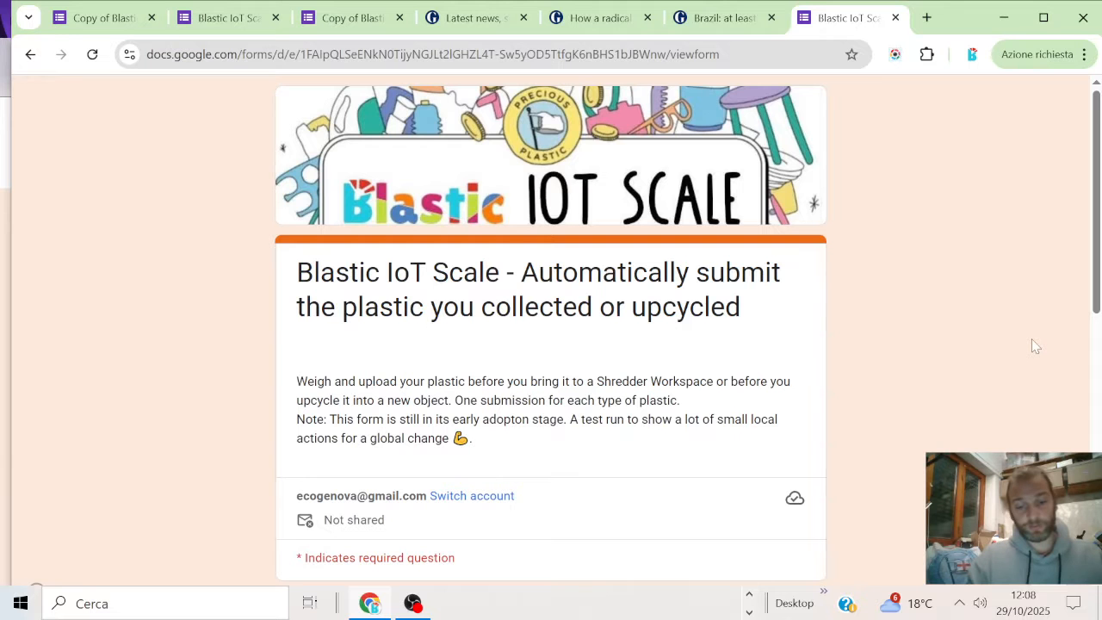
key(F12)
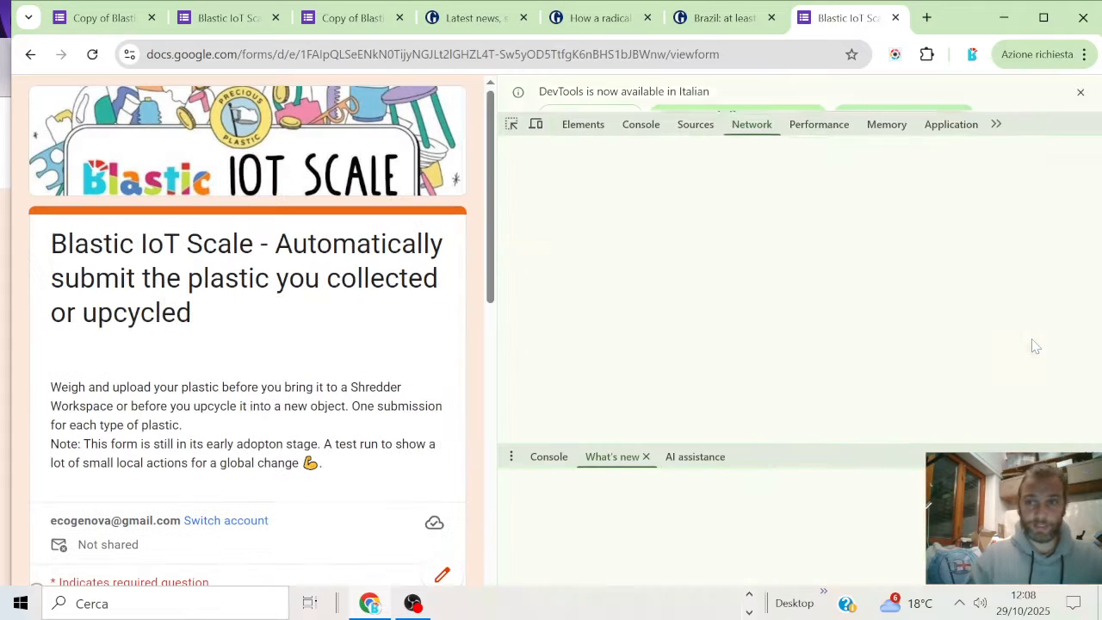
Step: Close the developer tools and reopen them beside the form
click(1083, 94)
click(1089, 95)
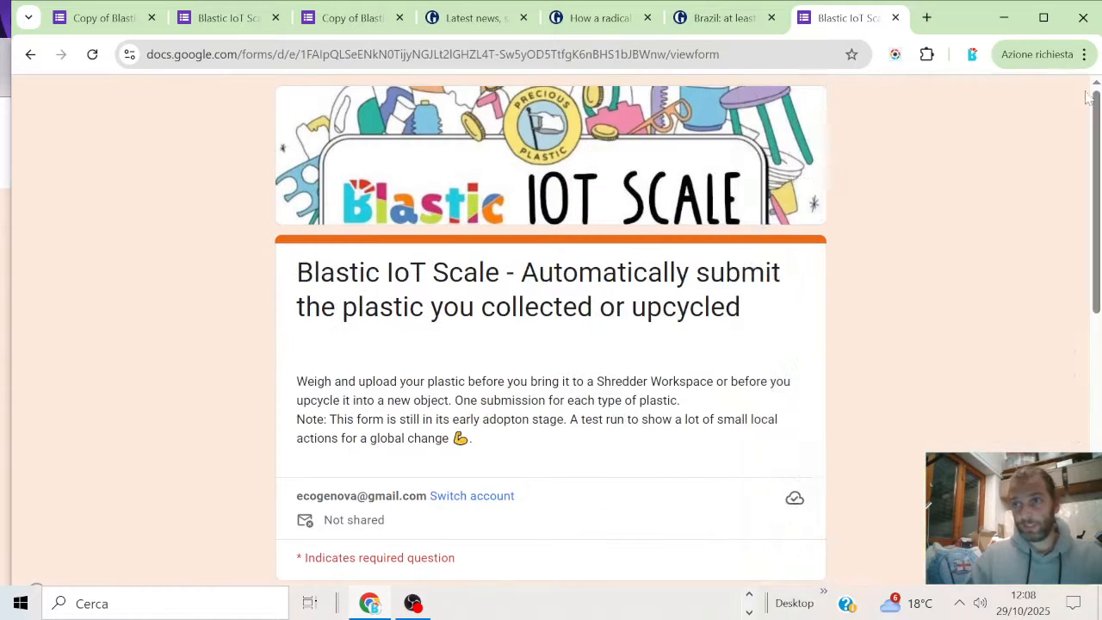
click(1084, 54)
scroll(905, 534, down, 1)
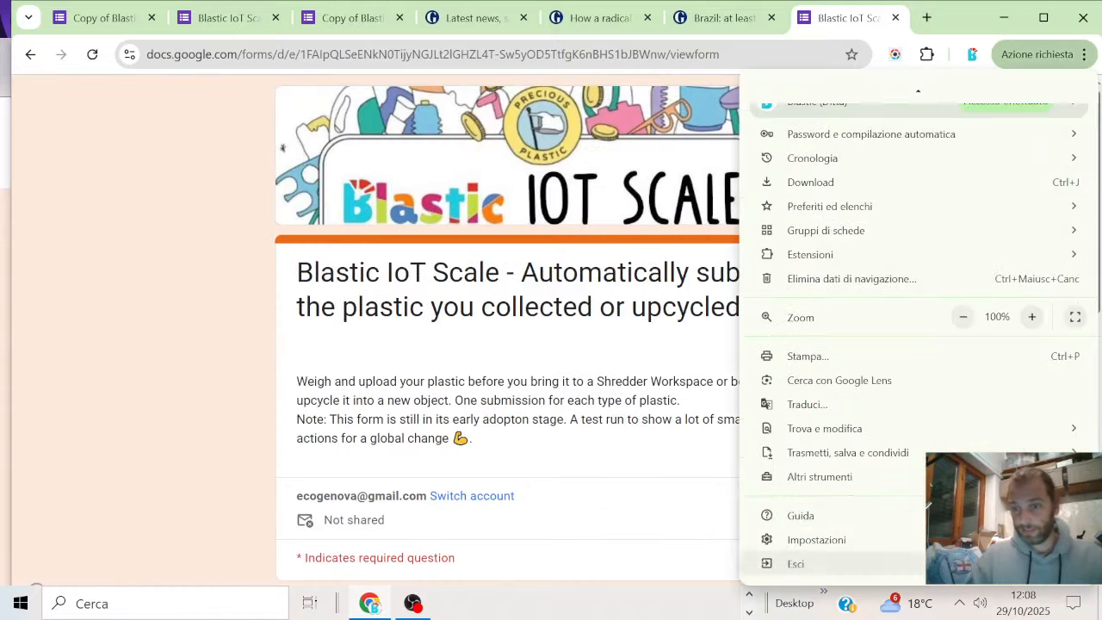
mouse_move(894, 488)
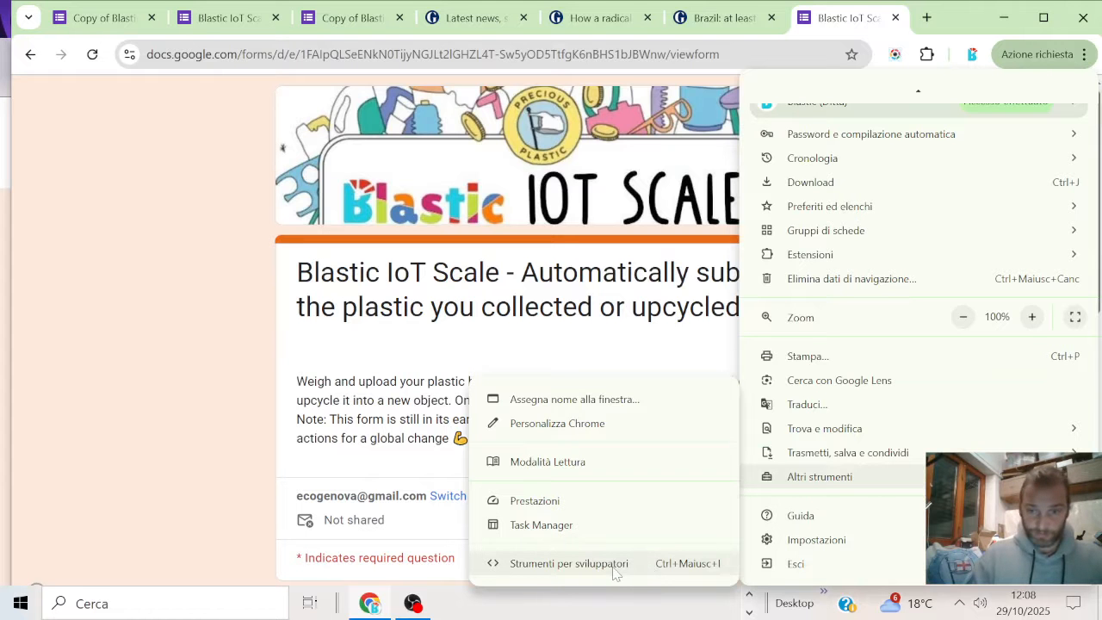
click(659, 571)
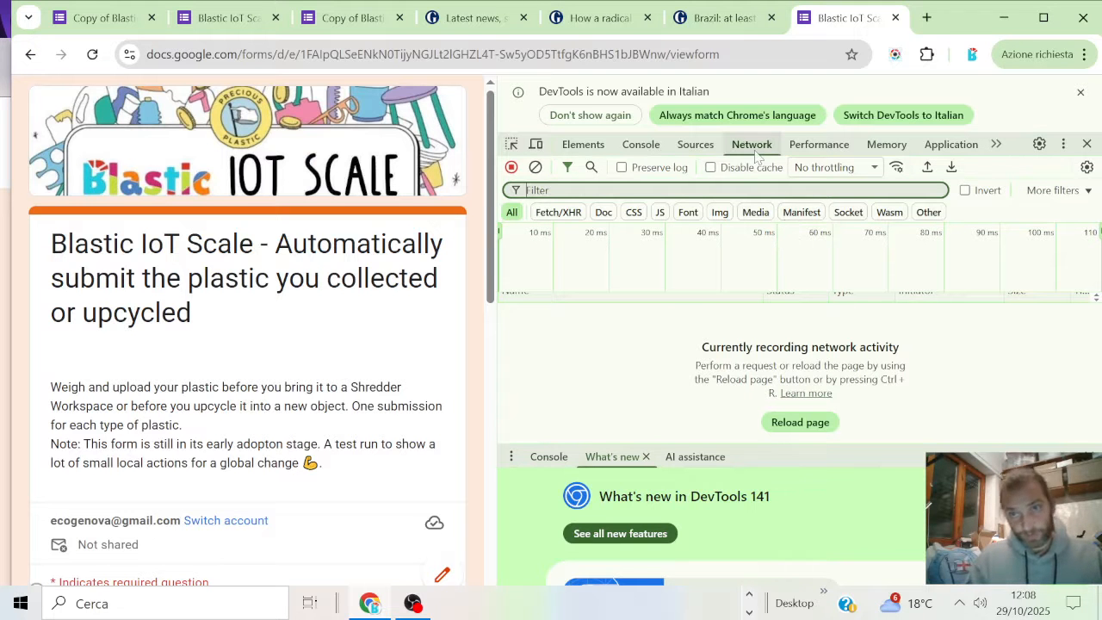
Step: Answer the form's name question with "Name" and the collection point question with "Collection"
drag(492, 277, 485, 369)
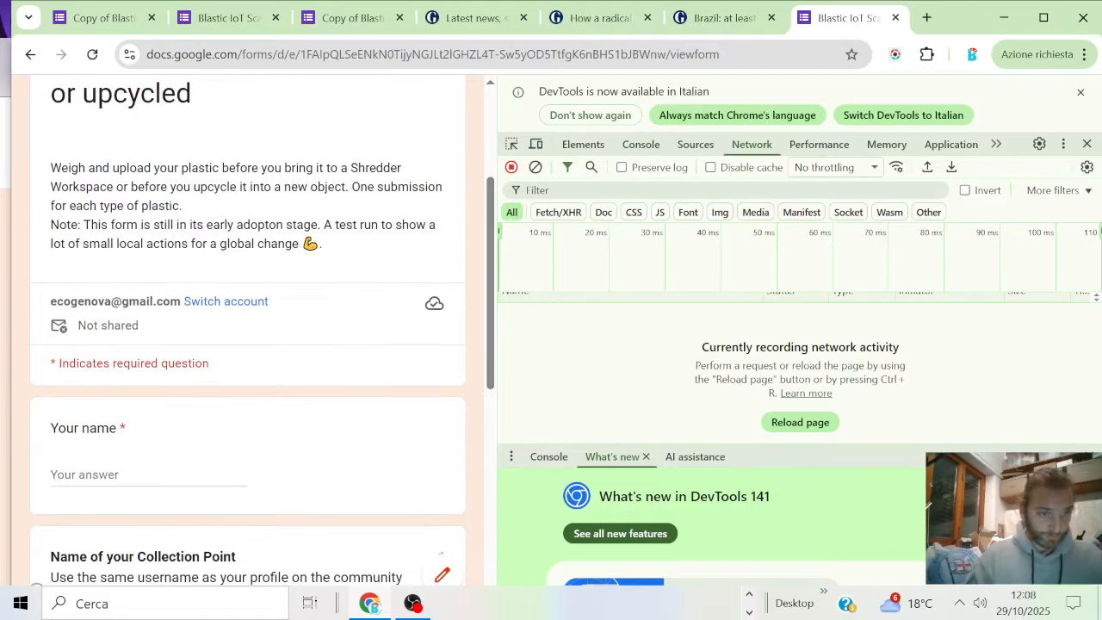
click(138, 475)
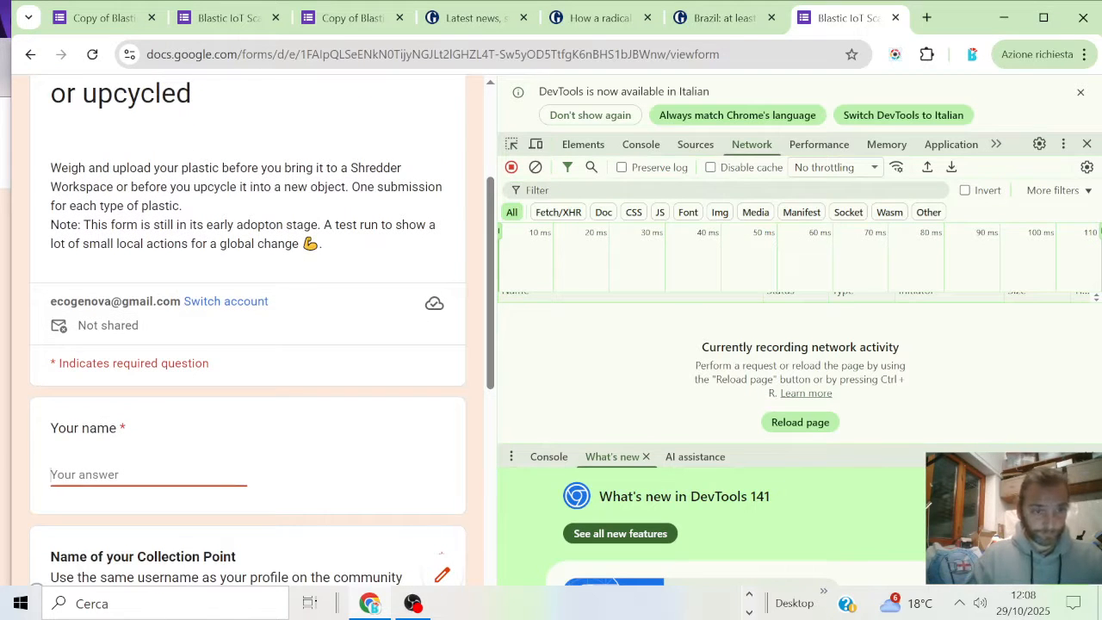
drag(487, 366, 486, 446)
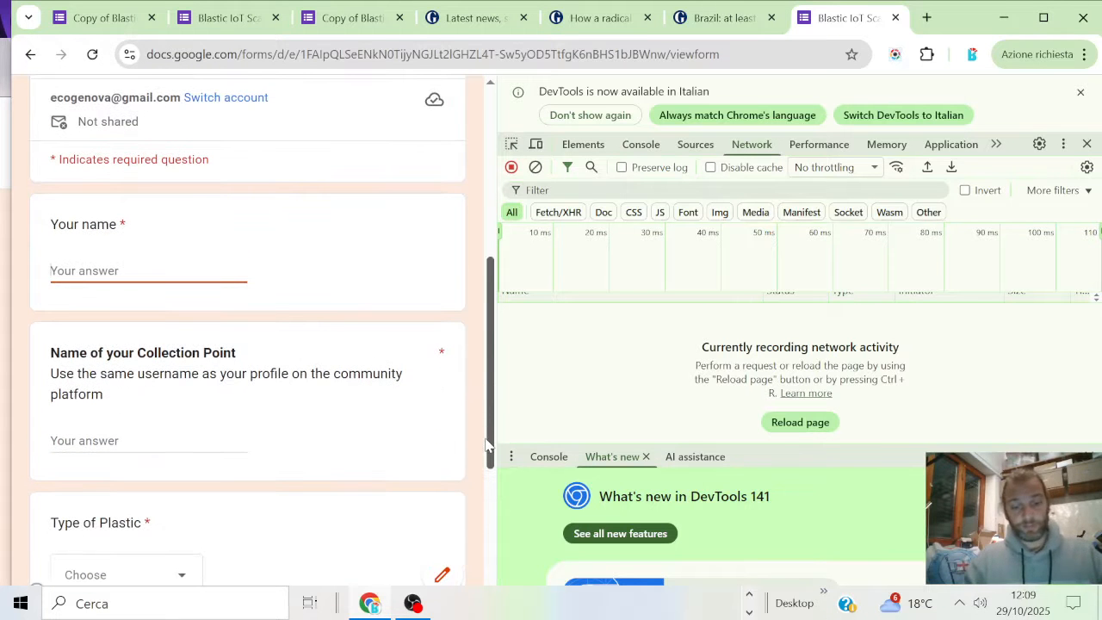
text(Name)
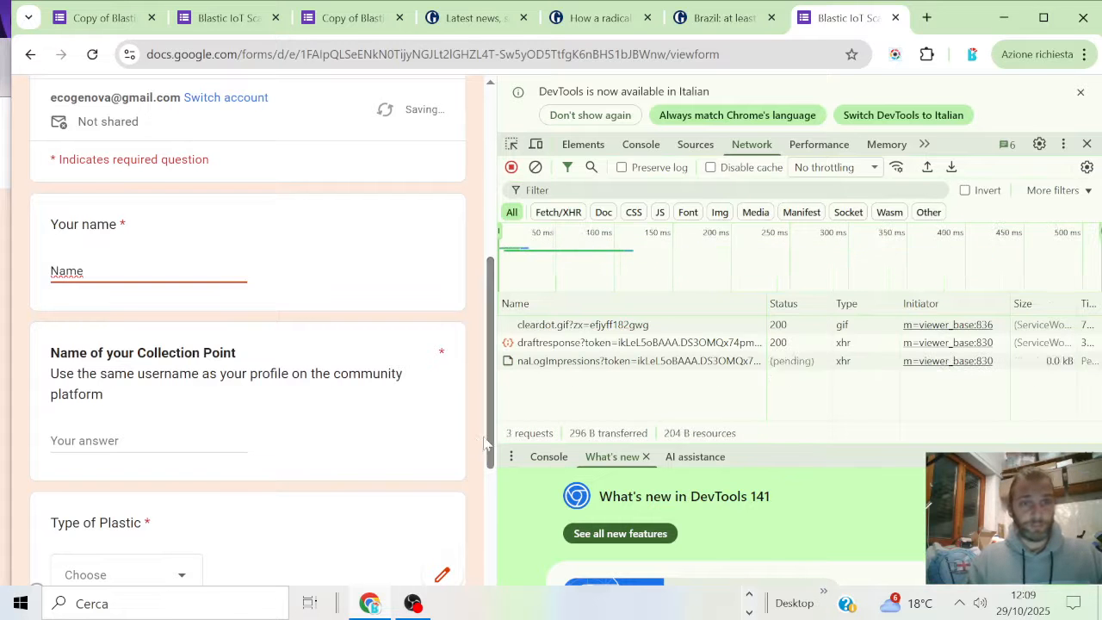
scroll(491, 435, down, 1)
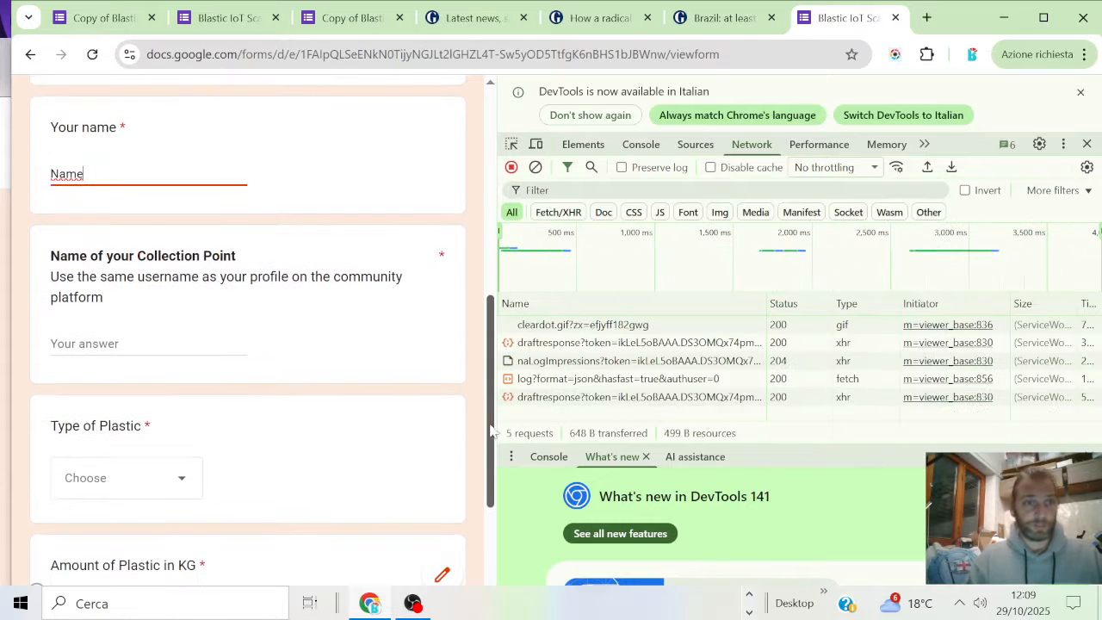
click(185, 349)
text(Collection)
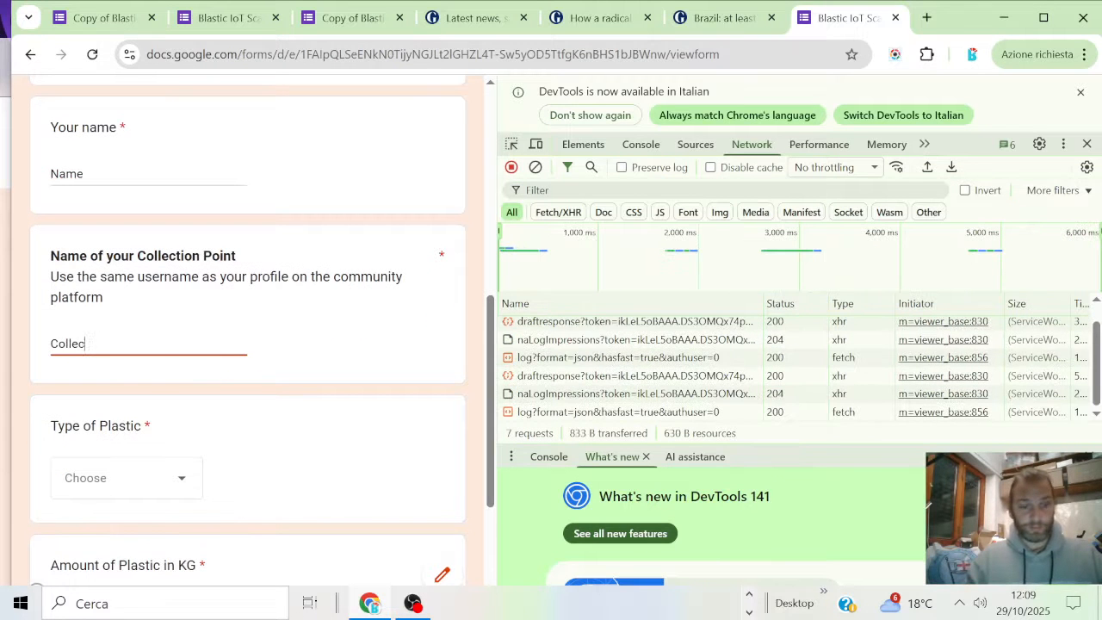
Step: Submit the form with 3 PVC as the type of plastic and 0 as the amount in KG
click(177, 482)
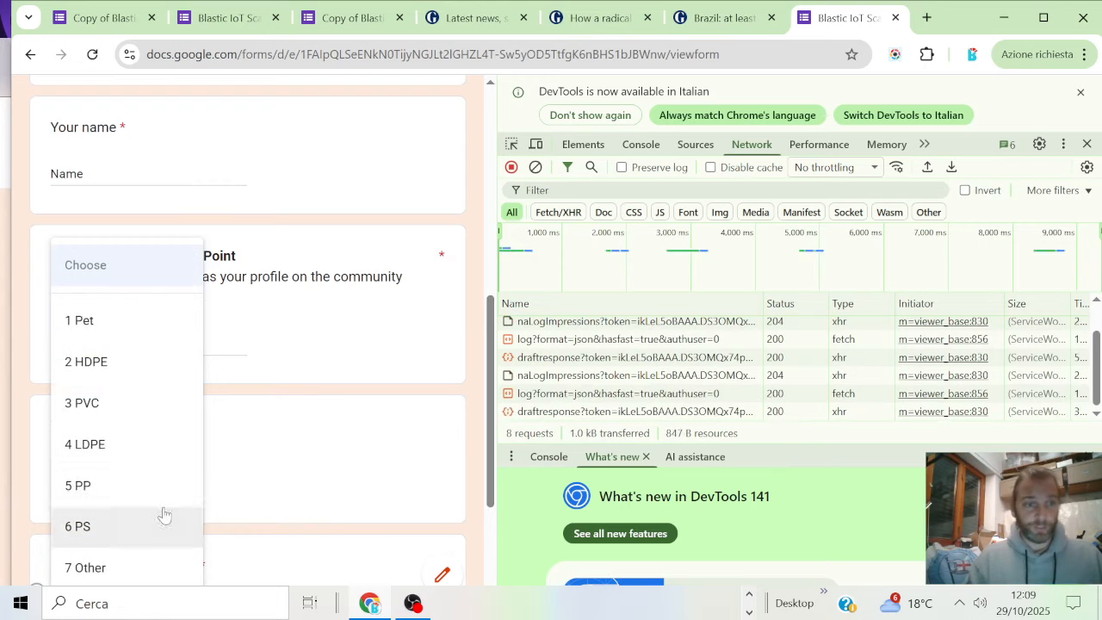
click(148, 413)
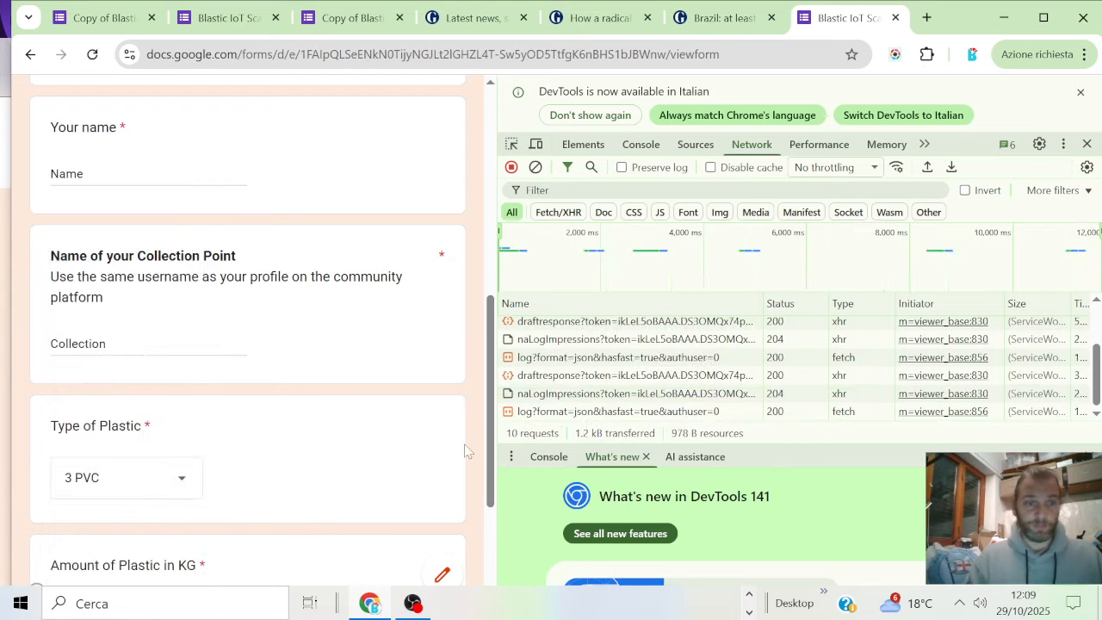
drag(495, 425, 489, 484)
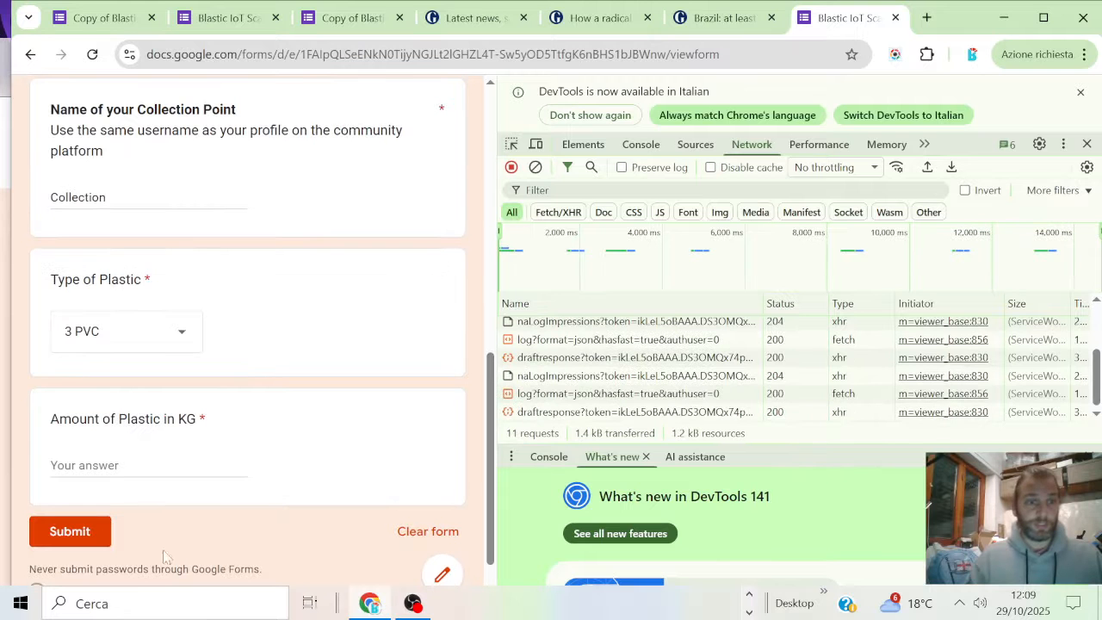
click(138, 465)
text(1)
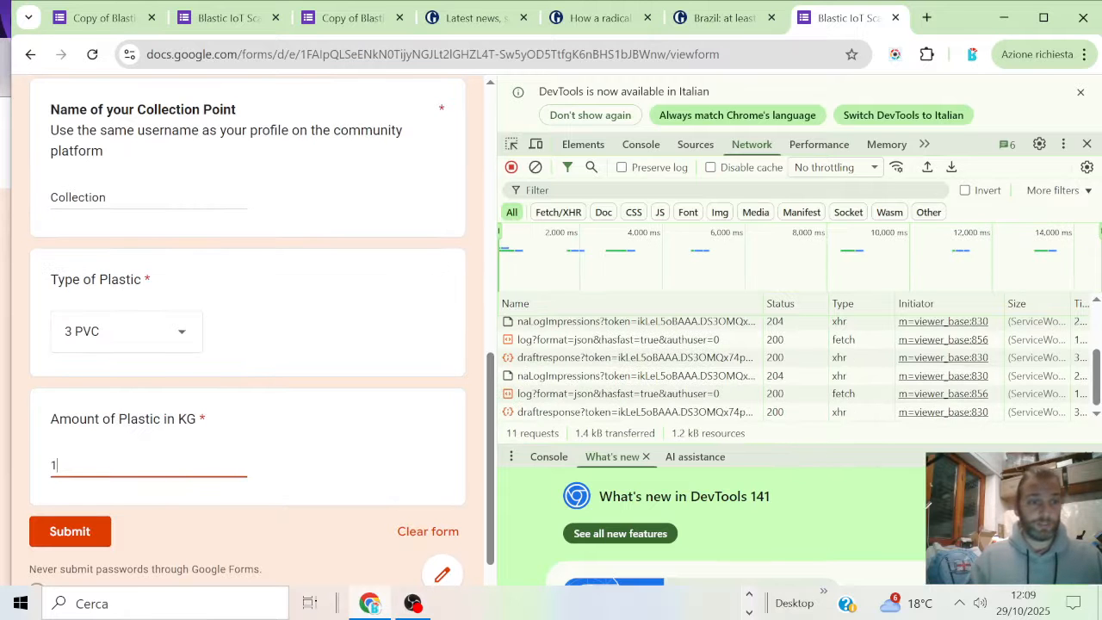
key(BackSpace)
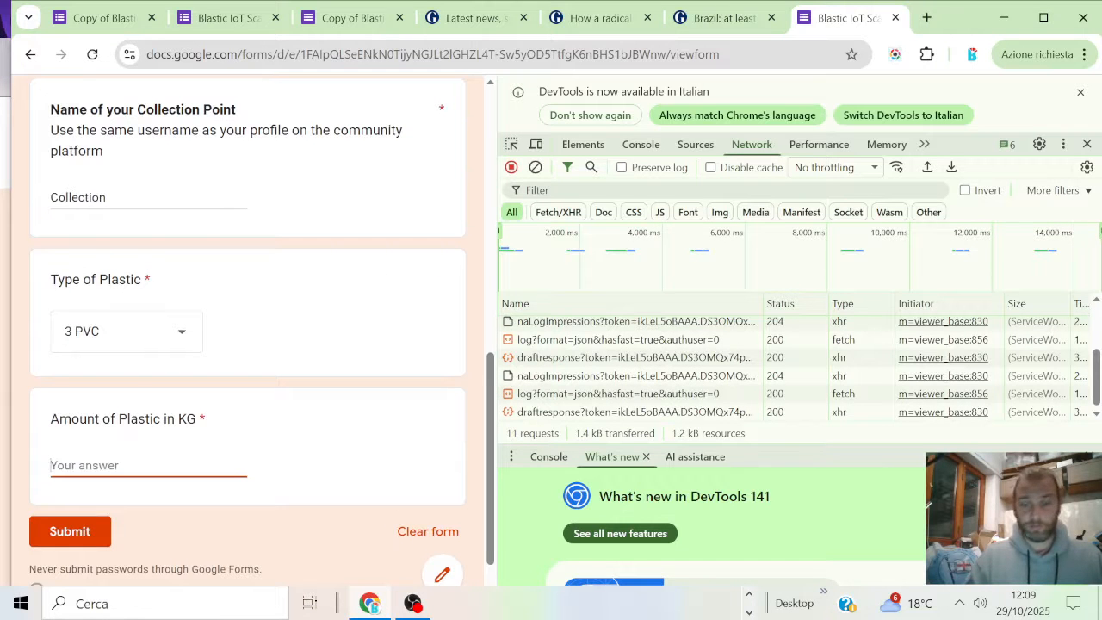
text(0)
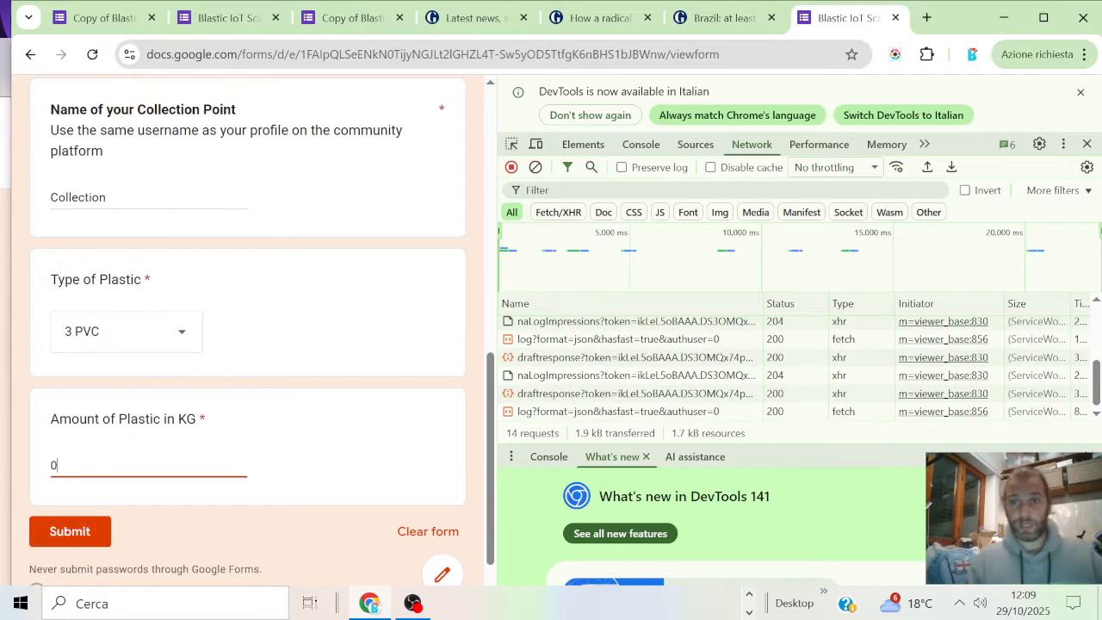
click(86, 541)
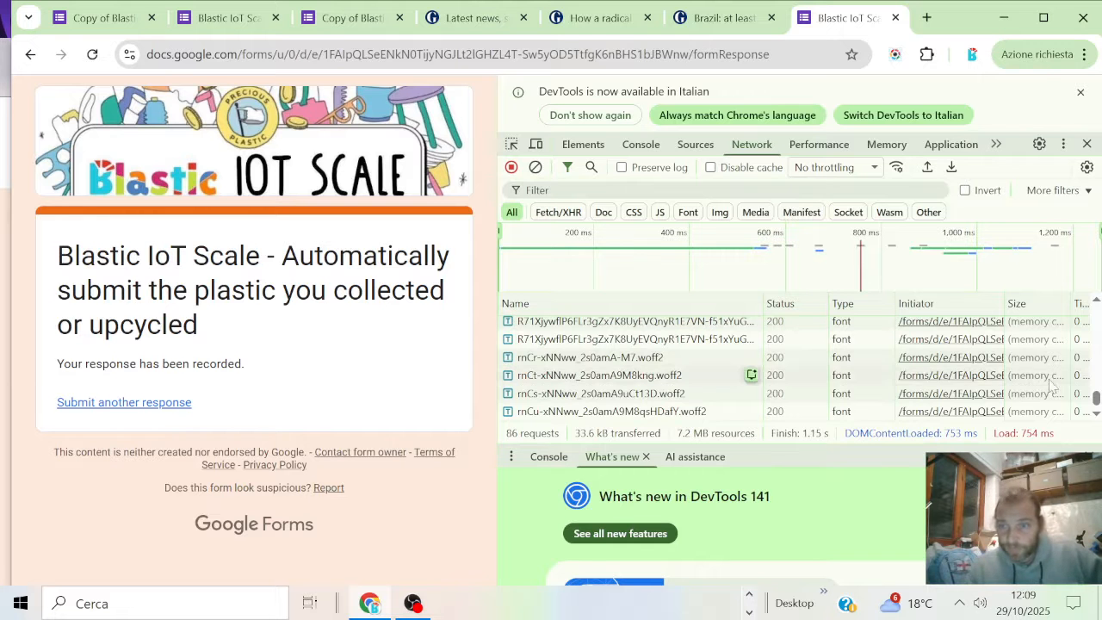
Step: Find the formResponse request in the recorded network activity and copy its Request URL from the headers
drag(1097, 405, 1097, 311)
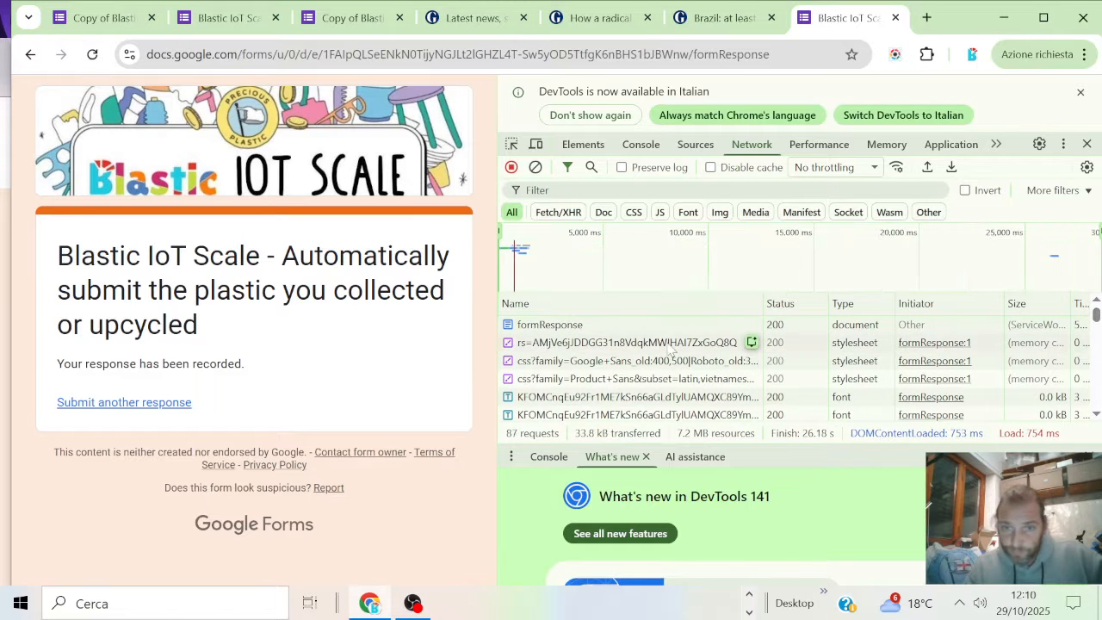
click(558, 329)
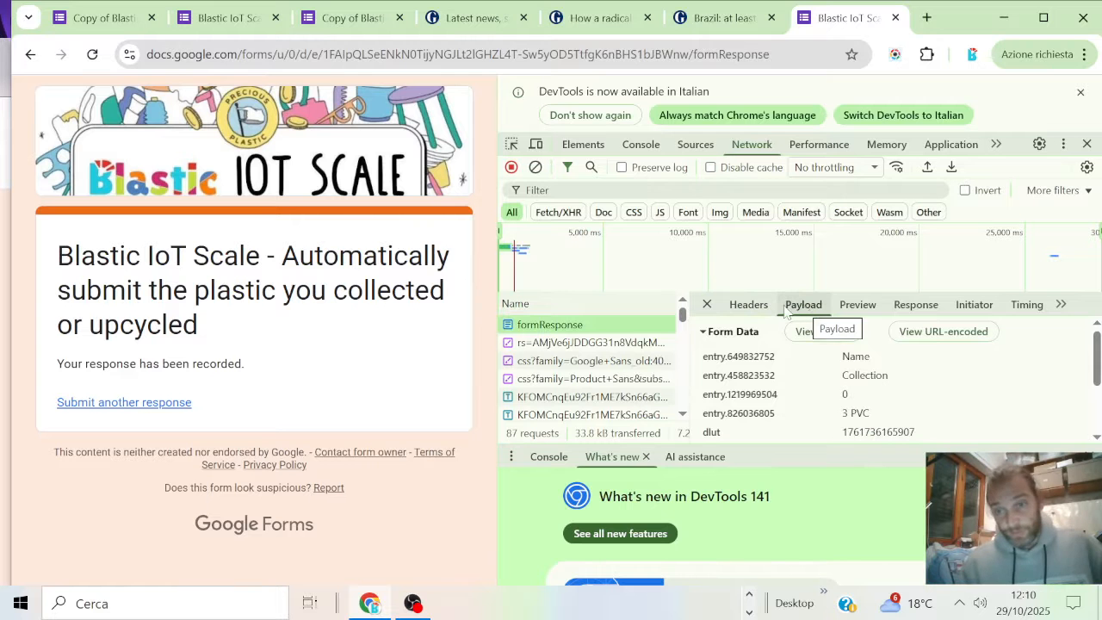
click(746, 307)
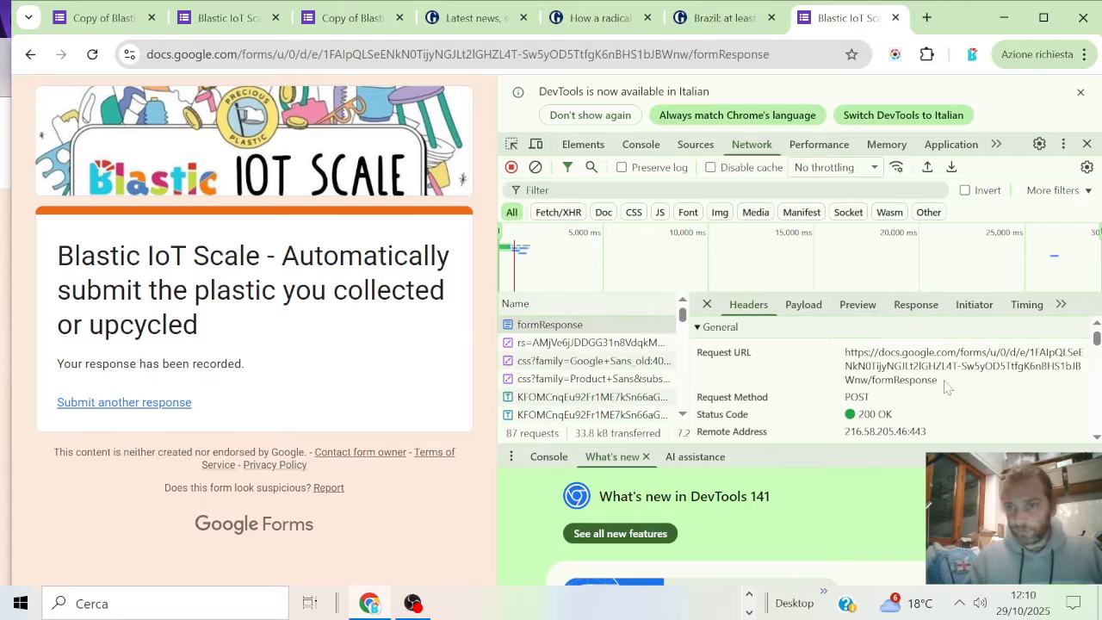
drag(947, 388, 839, 353)
key(ctrl+c)
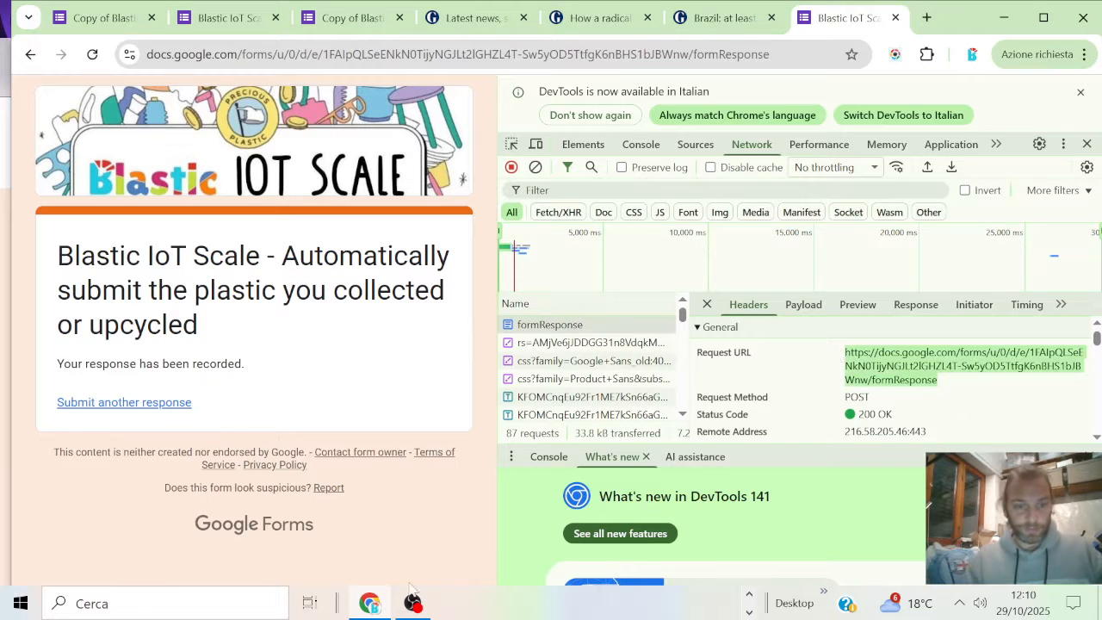
Step: Open Notepad++ and paste the copied request URL into a new document, adding blank lines below it
click(181, 613)
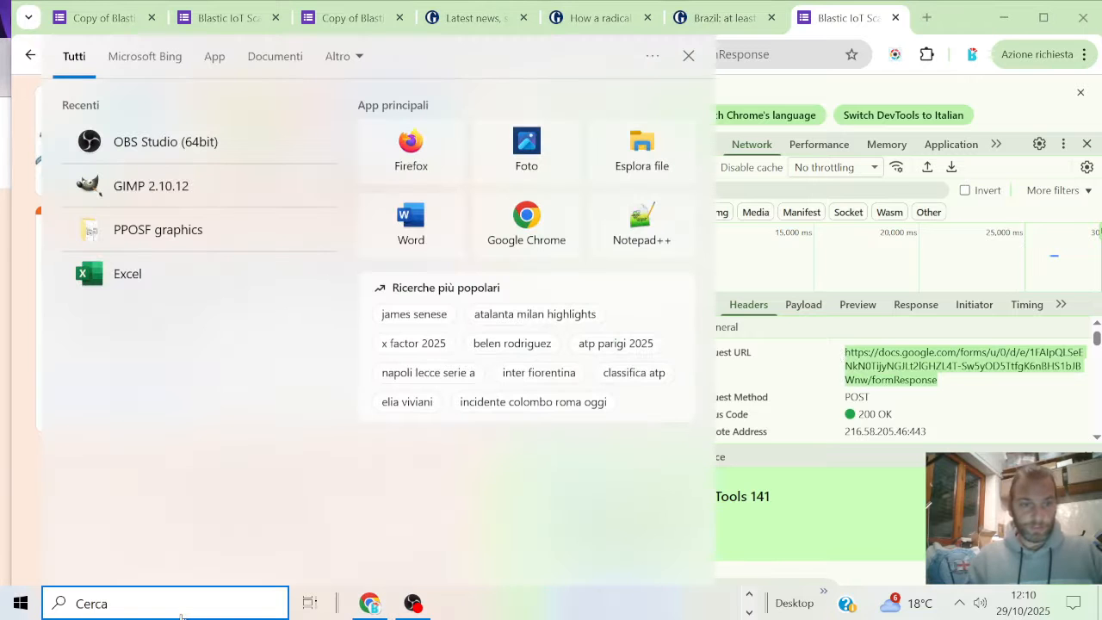
text(notepad++)
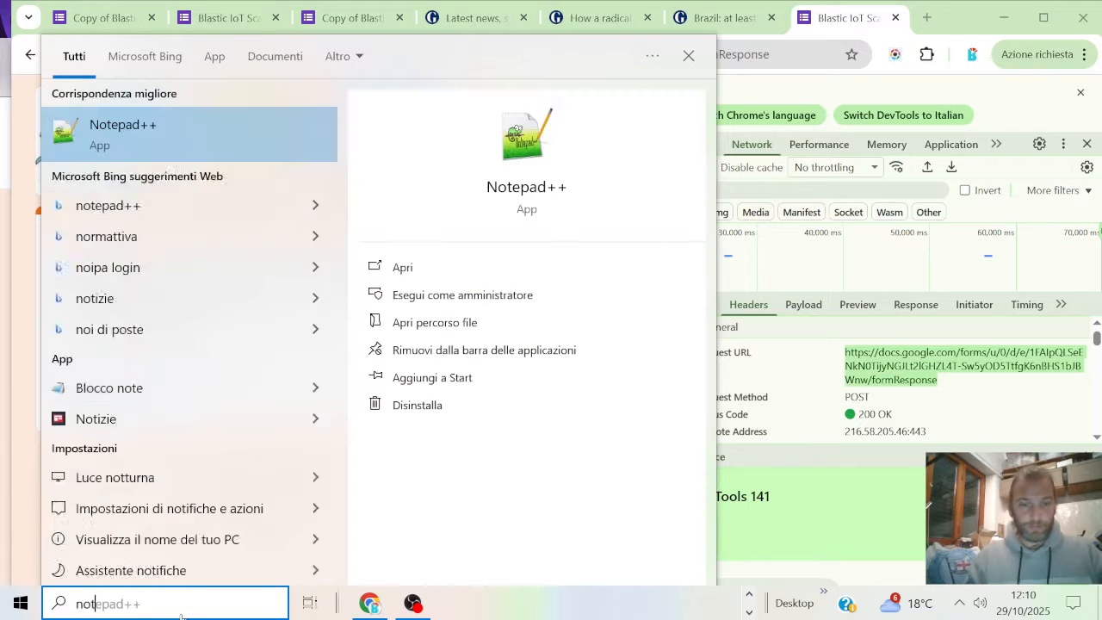
click(148, 128)
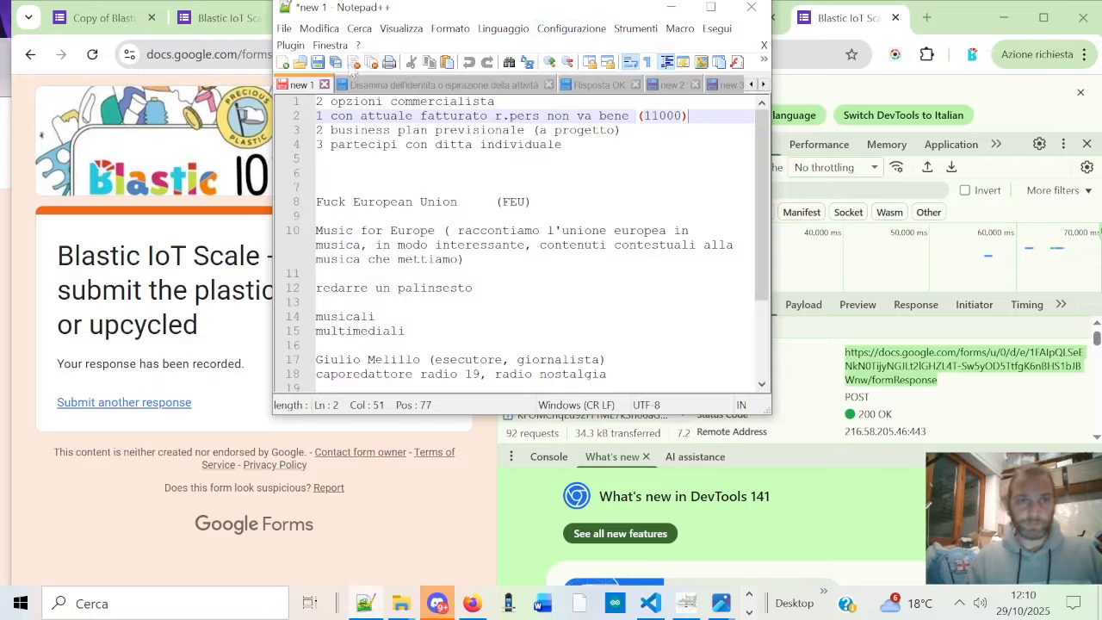
click(282, 64)
key(ctrl+v)
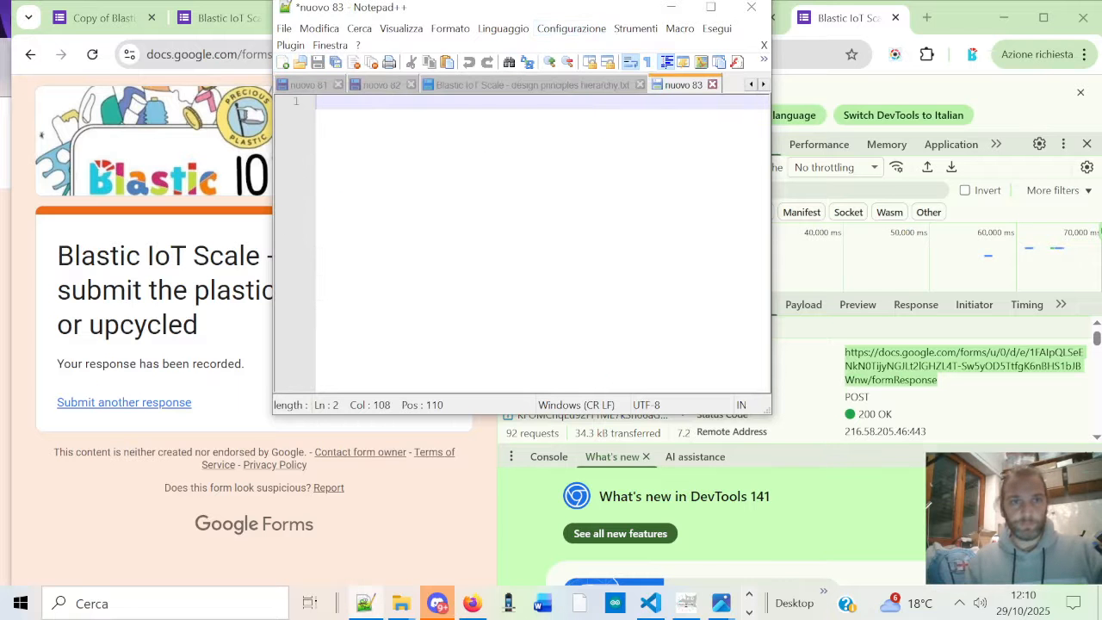
key(Return)
key(Return)
key(Return)
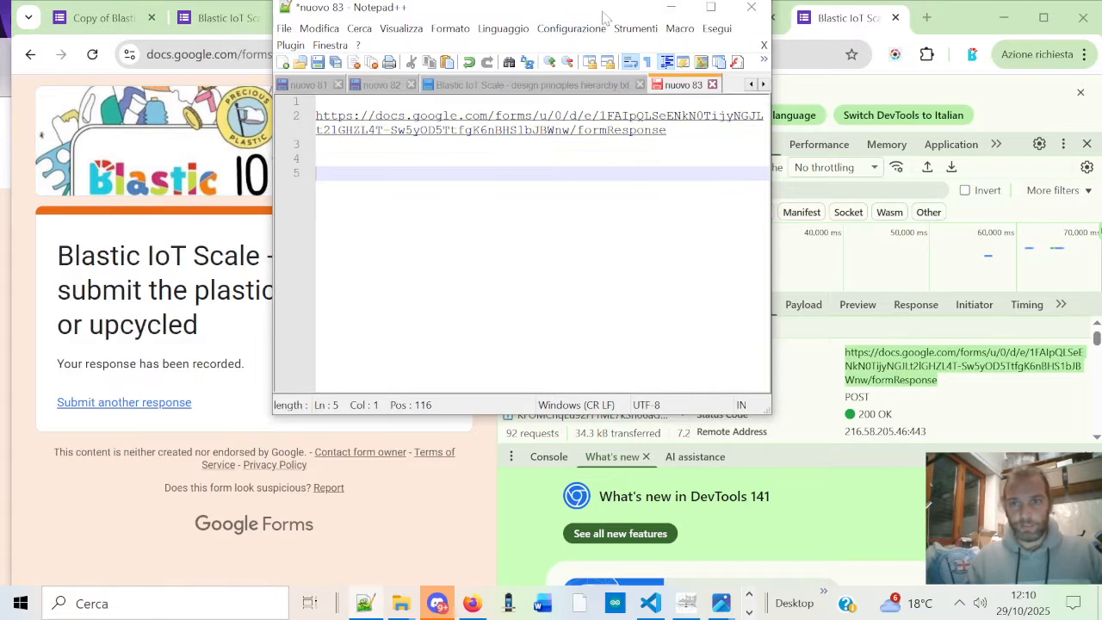
Step: Move the Notepad++ window clear of the request details and decline the offered update
drag(607, 15, 342, 133)
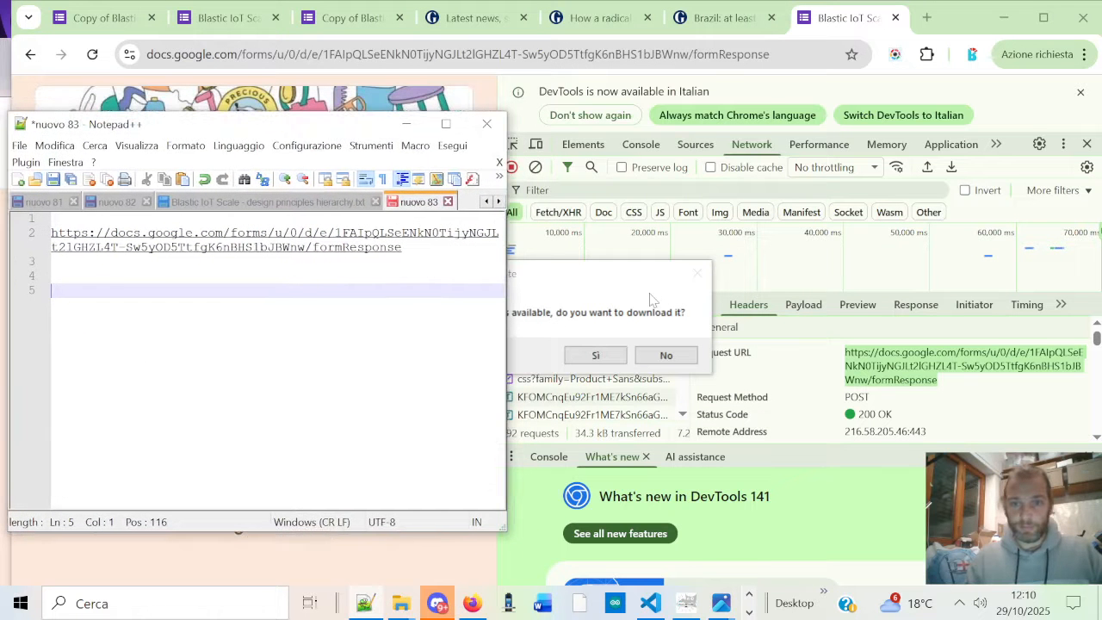
click(652, 301)
click(668, 354)
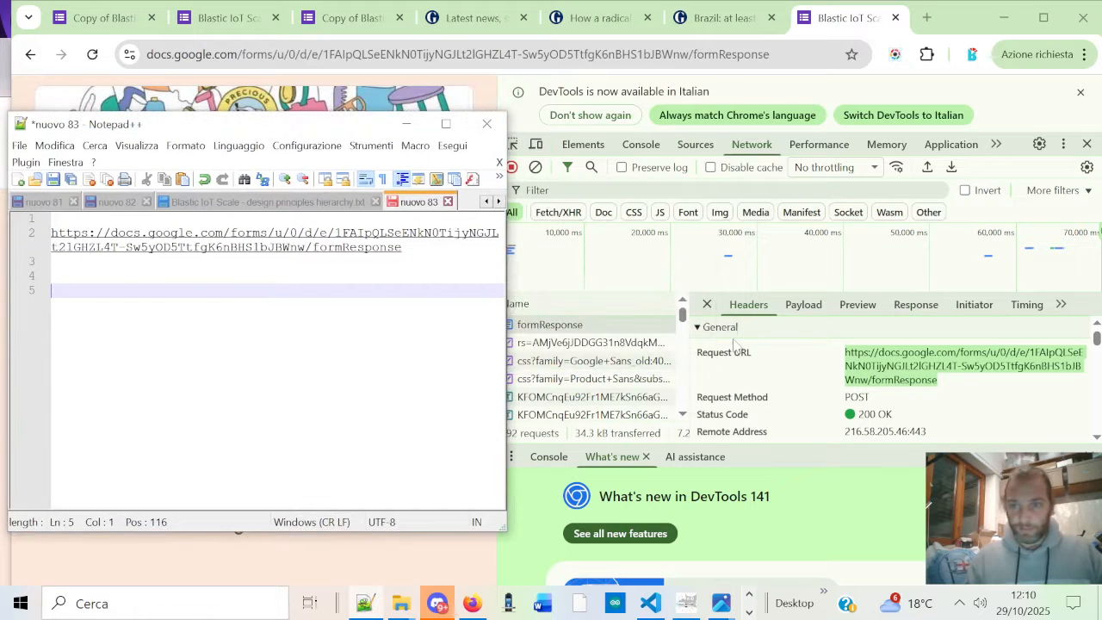
Step: Copy the four entry IDs with their values from the formResponse payload into the Notepad++ document below the URL
click(805, 306)
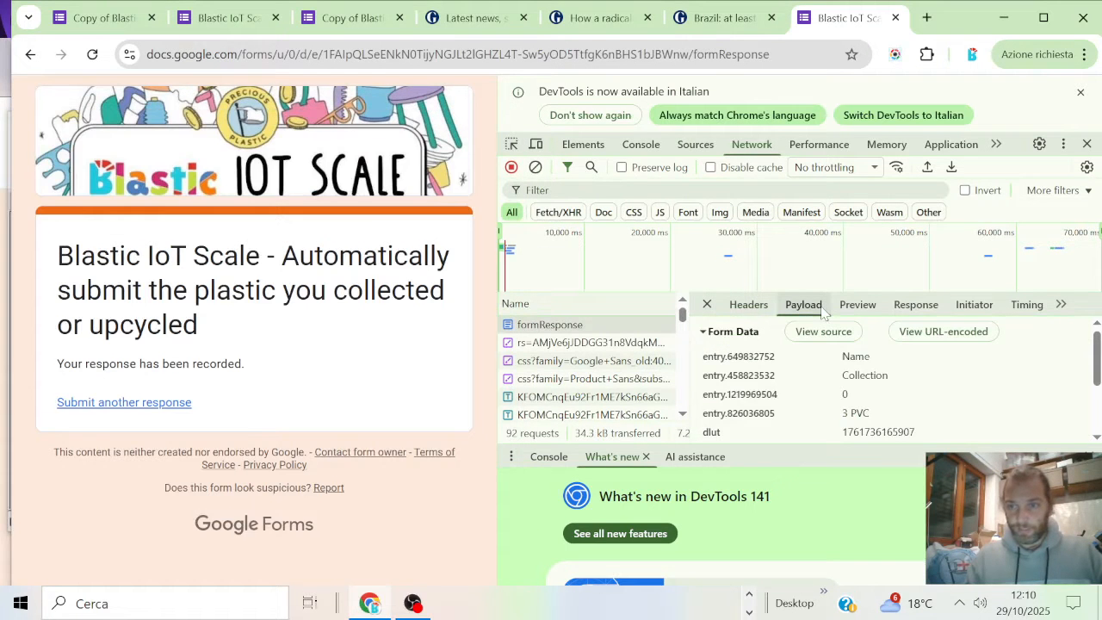
click(896, 418)
drag(857, 416, 701, 362)
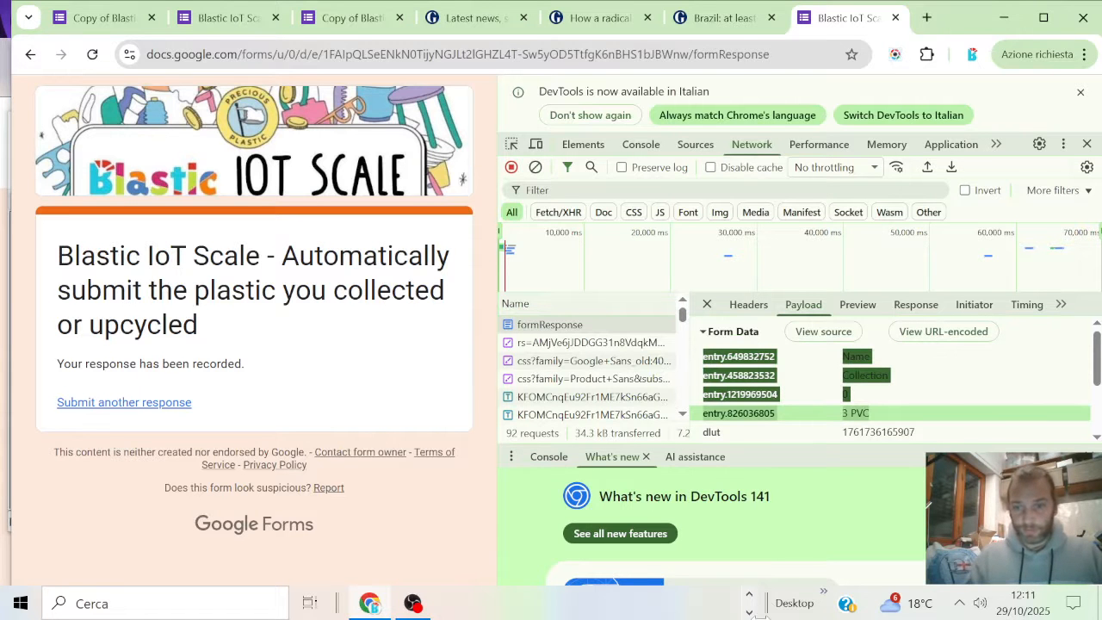
click(749, 594)
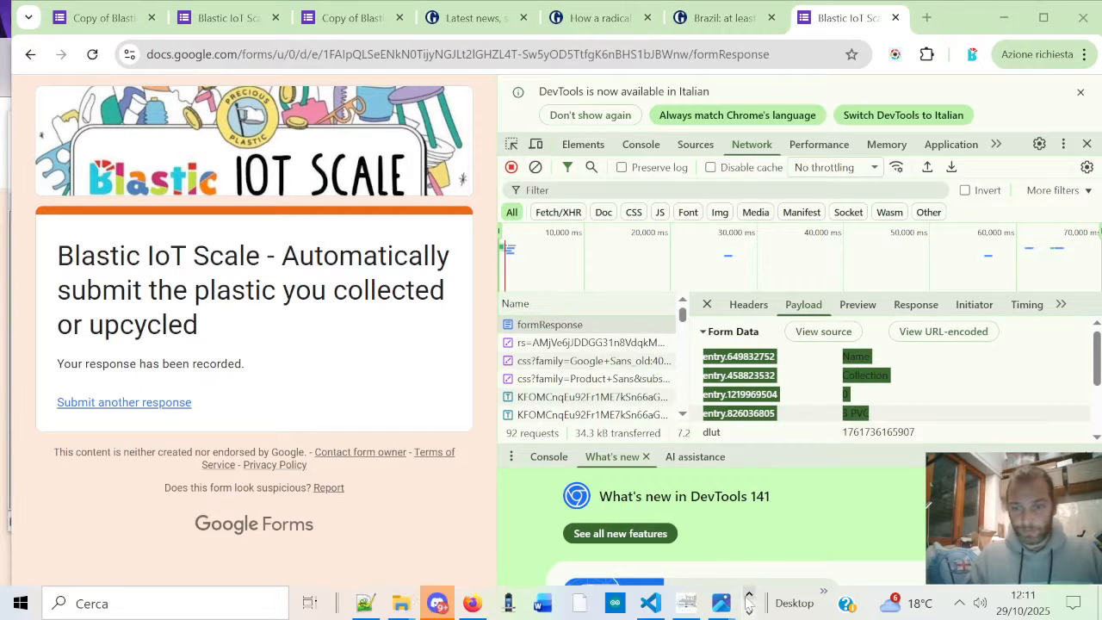
click(365, 603)
text(entry.649832752 Name entry.458823532 Collection entry.1219969504 0 entry.826036805 3 PVC)
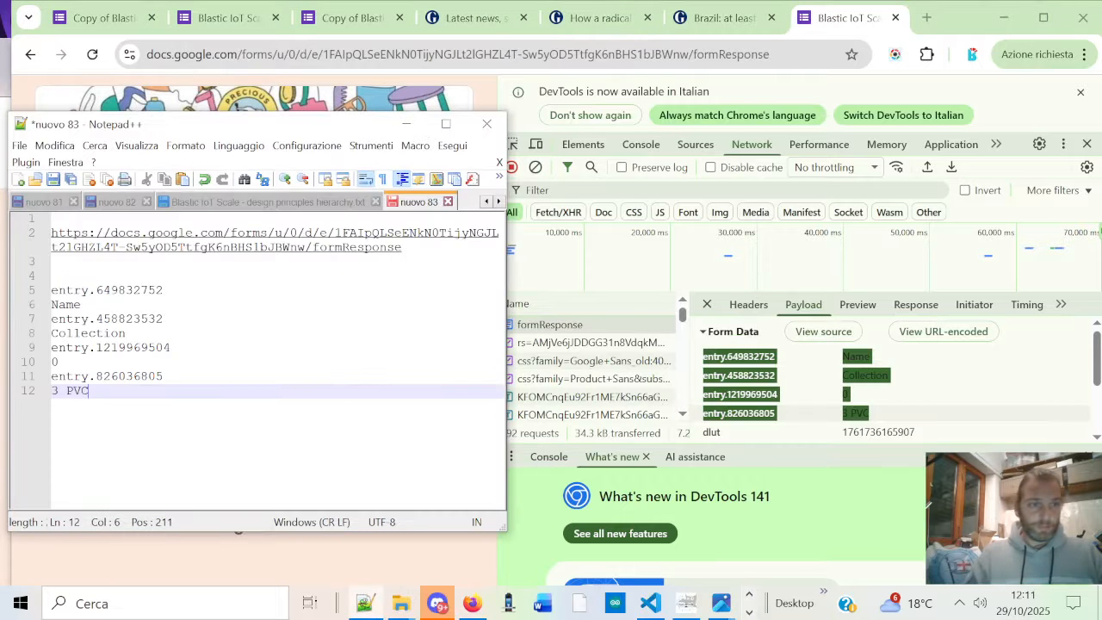
Step: Start saving the document under a new name and browse to the GUIDA HOW TO folder inside the PP IoT Scale project folder
click(19, 145)
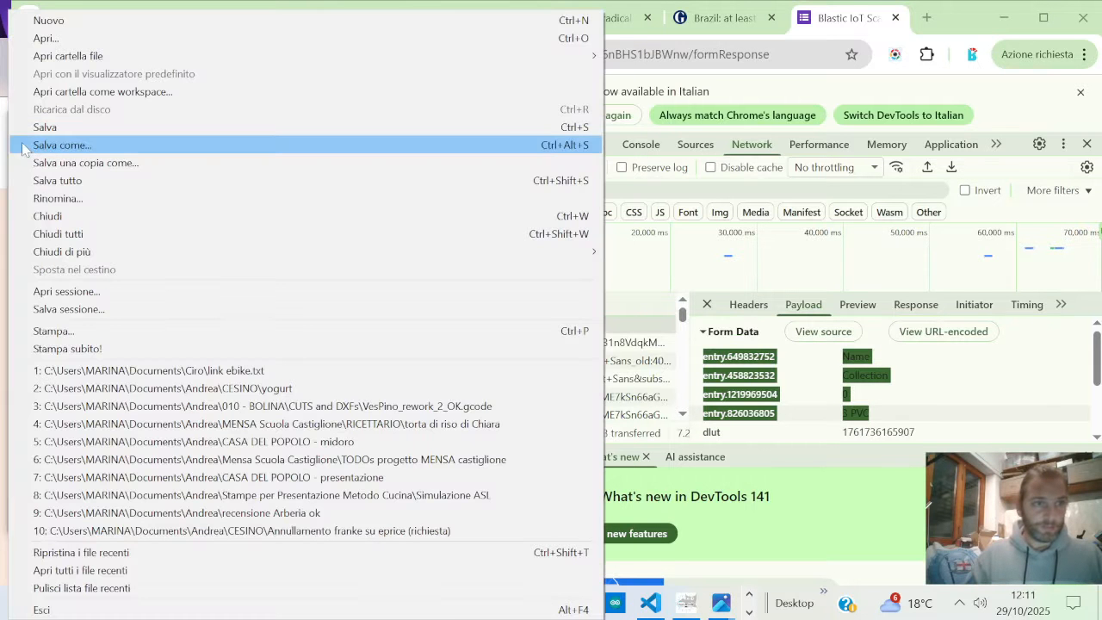
click(26, 146)
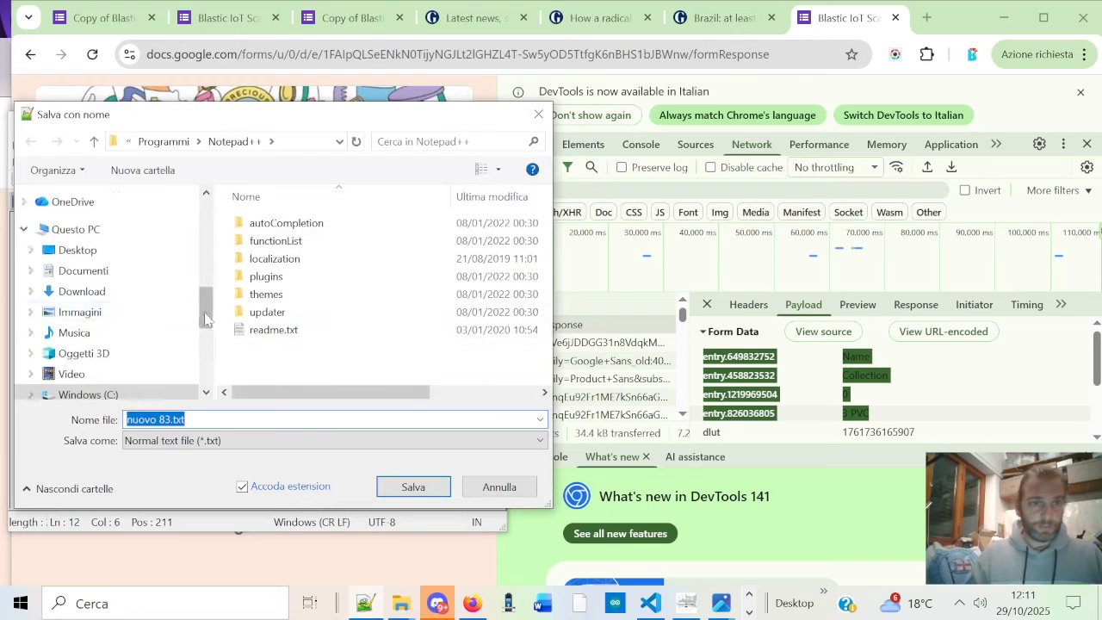
drag(205, 321, 205, 263)
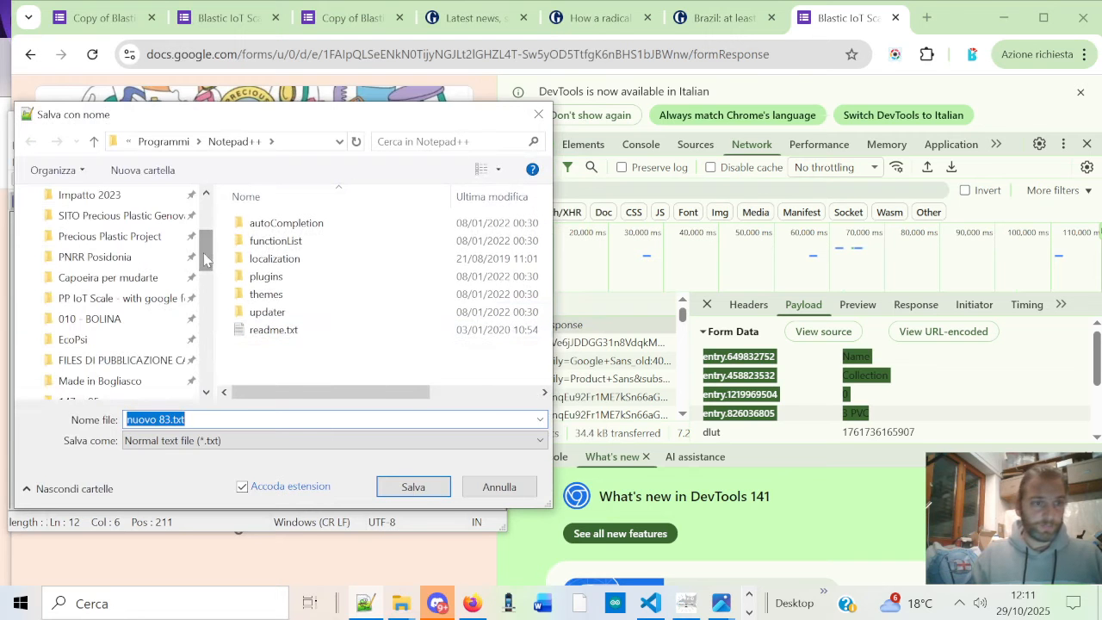
drag(203, 239, 200, 269)
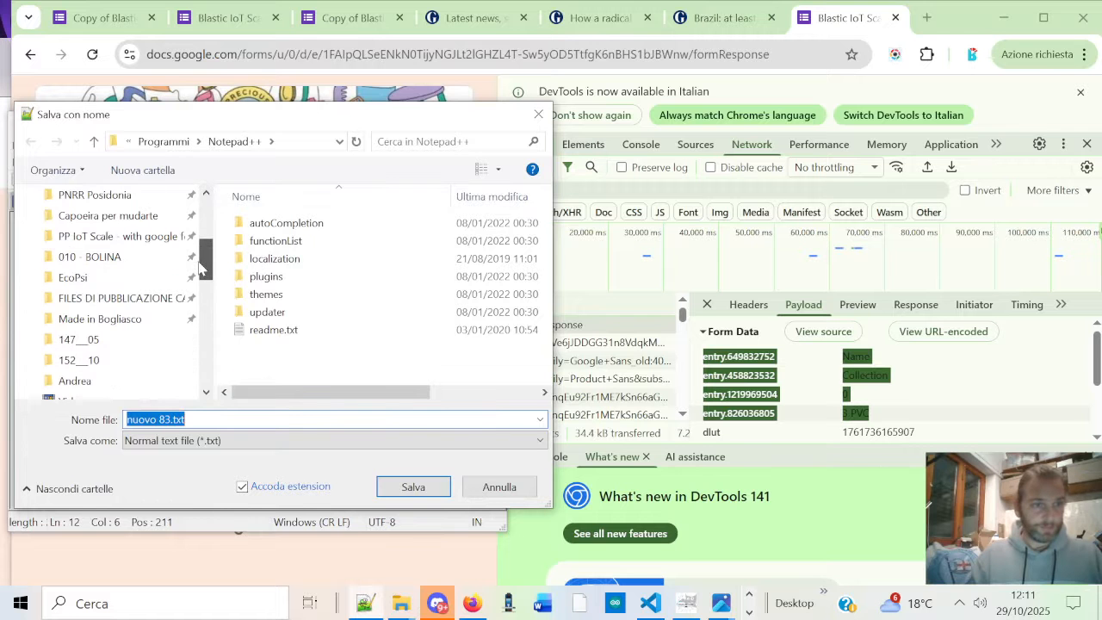
click(163, 238)
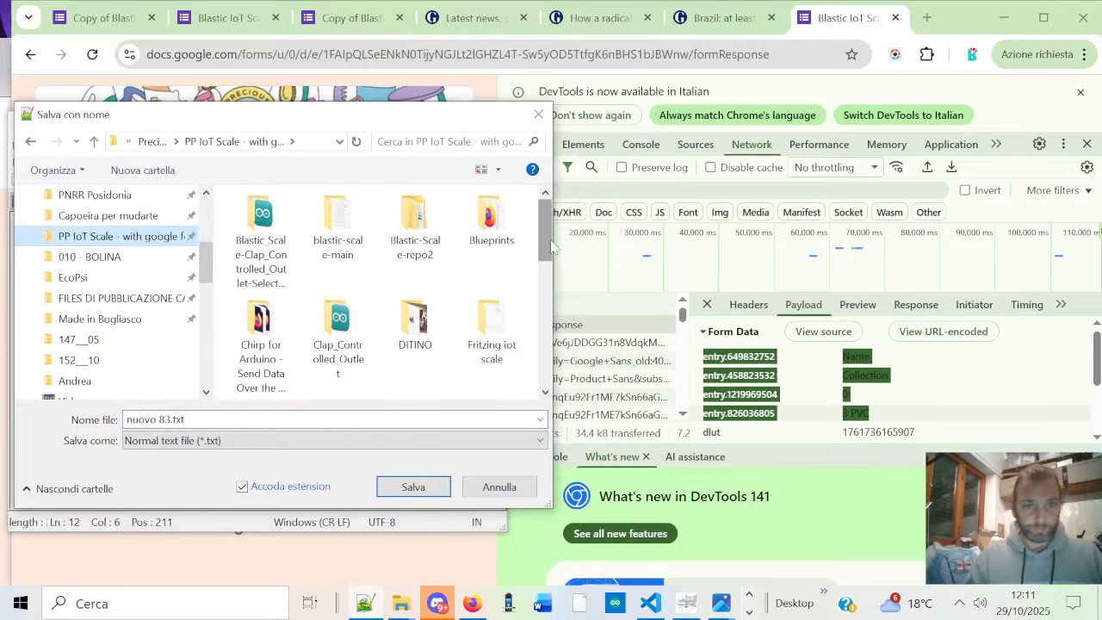
drag(550, 241, 546, 300)
double_click(335, 234)
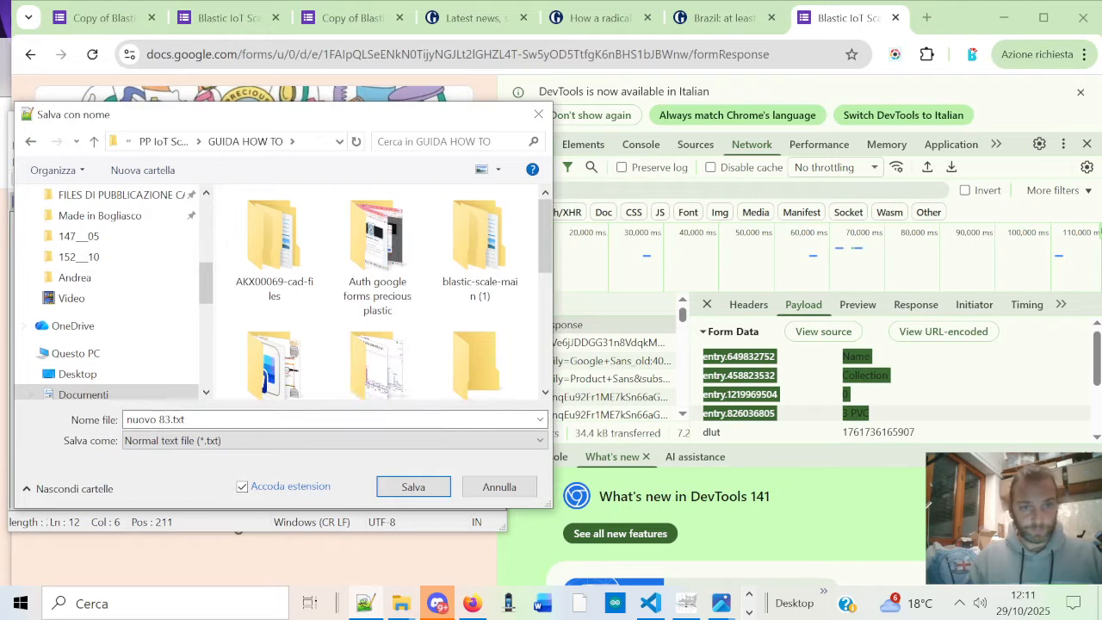
Step: Save the document as "Blastic Scale Form Data.txt" and close Notepad++
click(168, 419)
drag(166, 420, 101, 421)
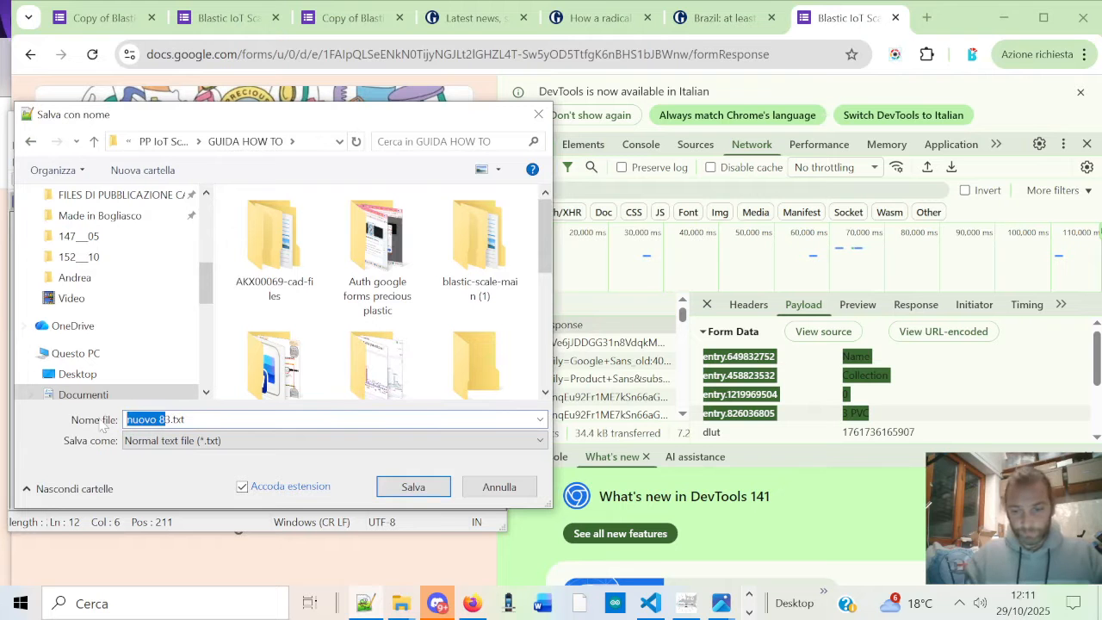
key(Delete)
key(Delete)
text(Blastic S)
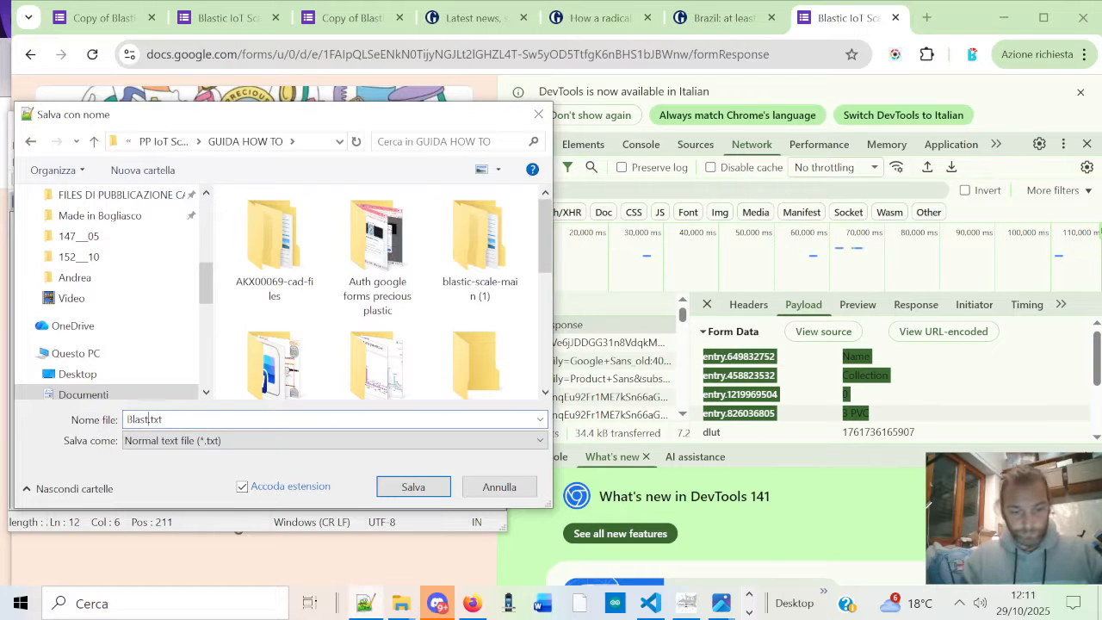
text(cale Form)
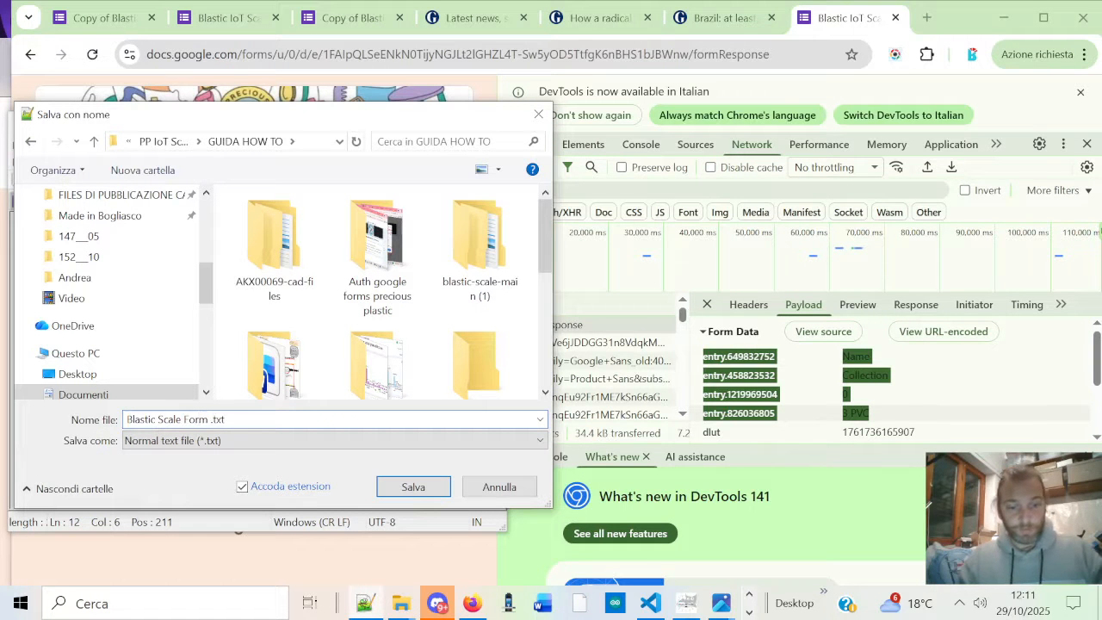
text( Data)
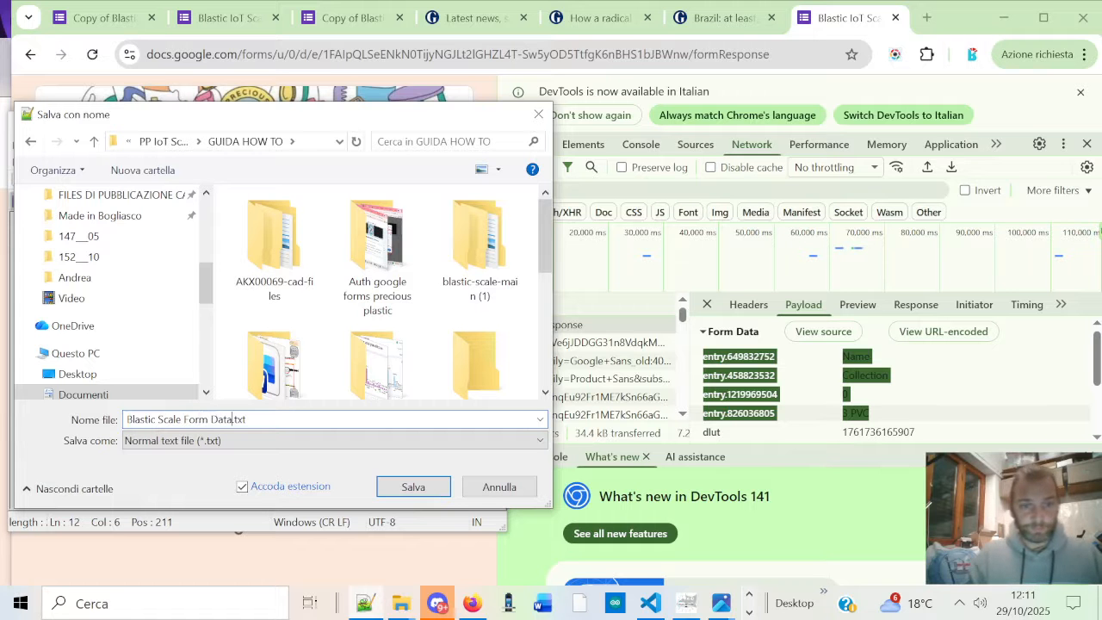
key(Tab)
click(413, 487)
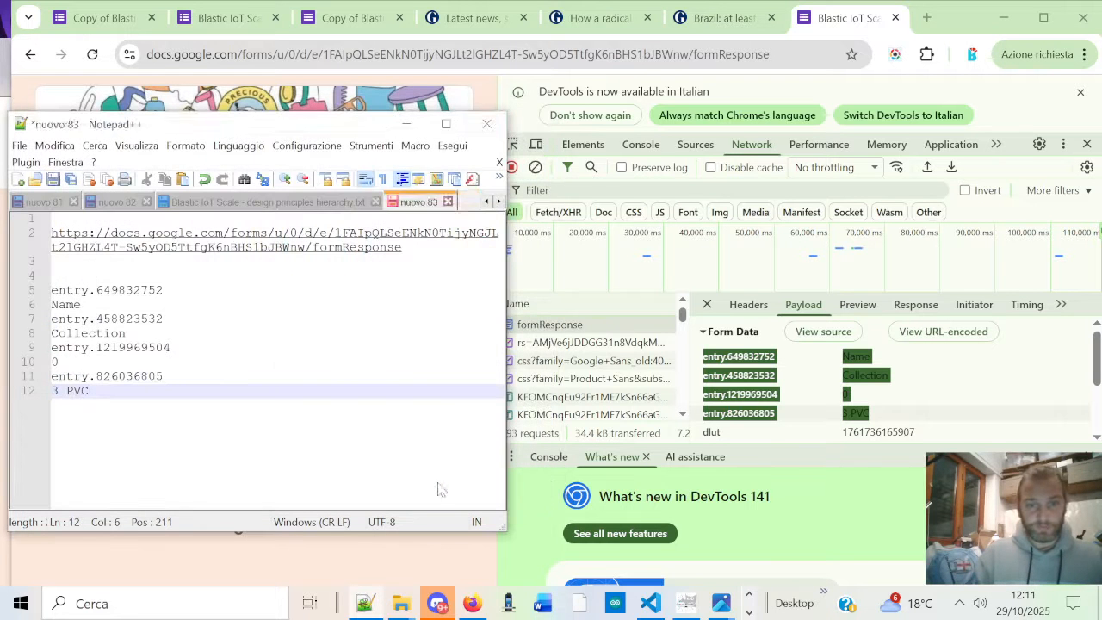
click(486, 123)
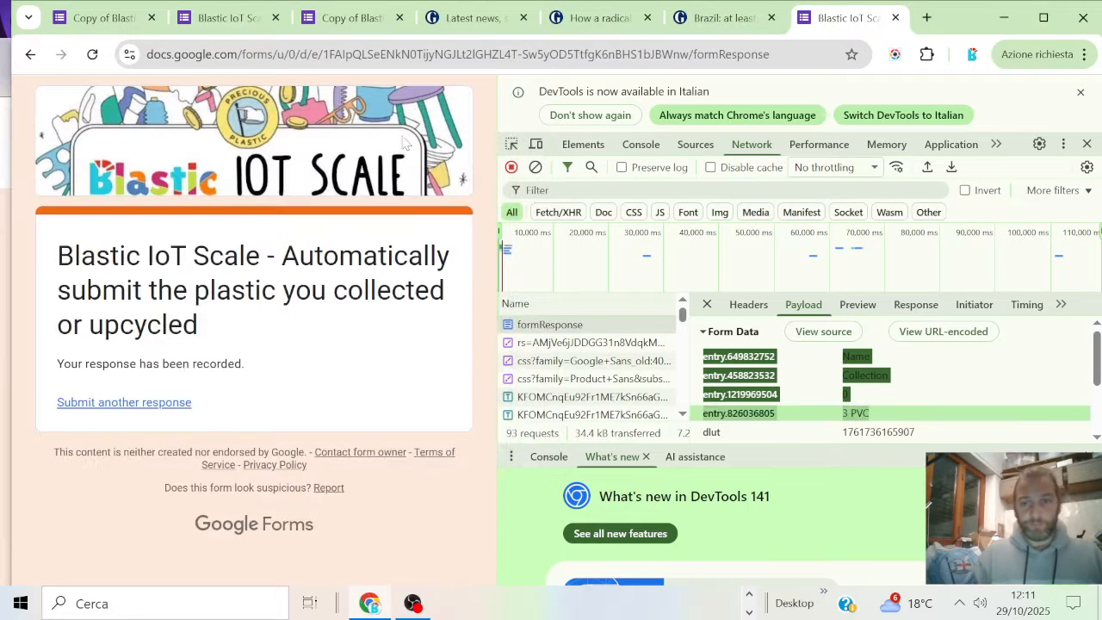
Step: Minimize Chrome, switch to VS Code and reopen the recent blastic-scale project from the Blastic-Scale-repo2 folder
click(1004, 17)
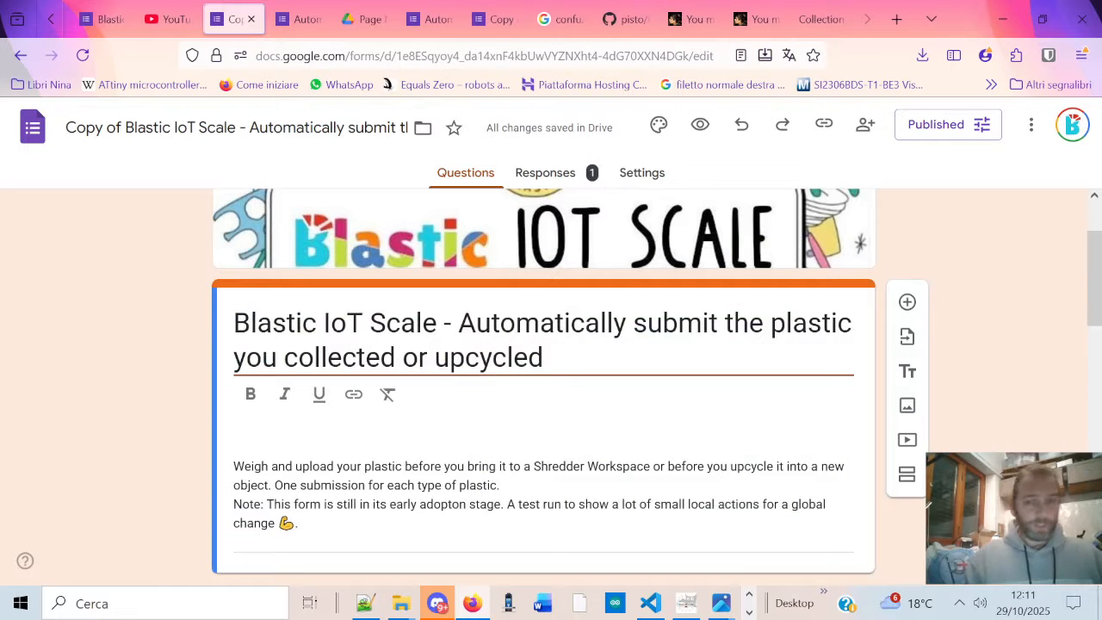
click(651, 603)
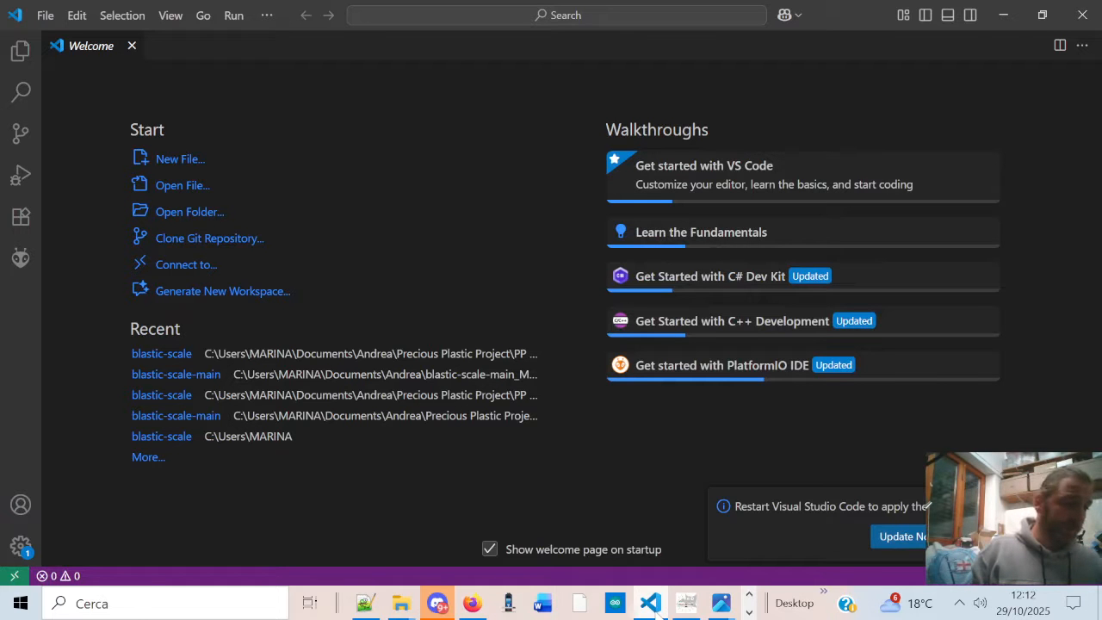
click(45, 15)
mouse_move(148, 217)
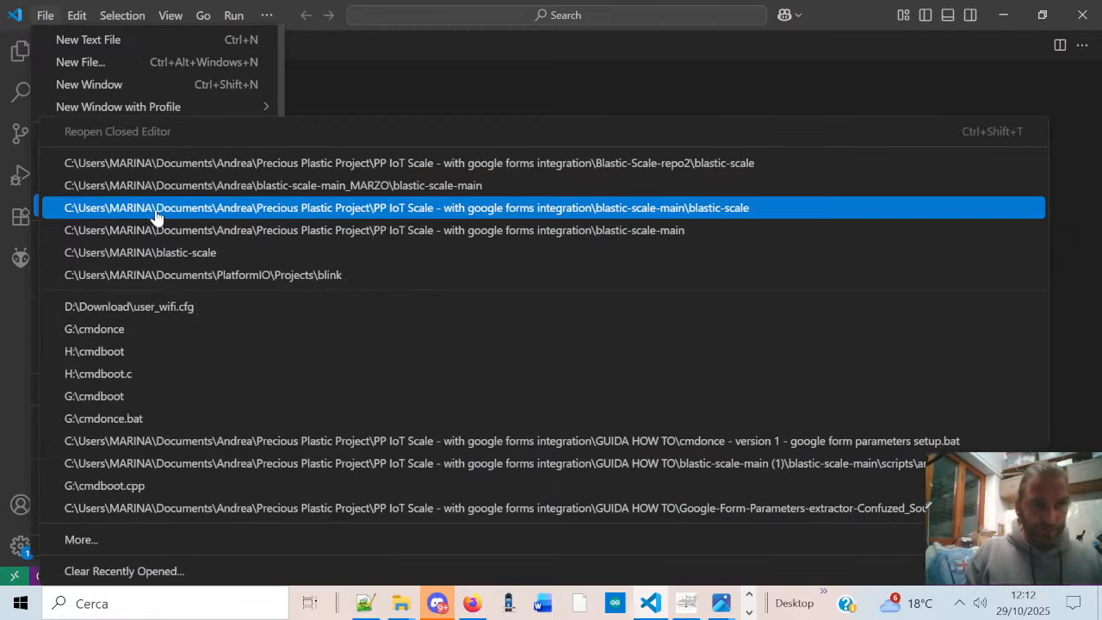
click(333, 173)
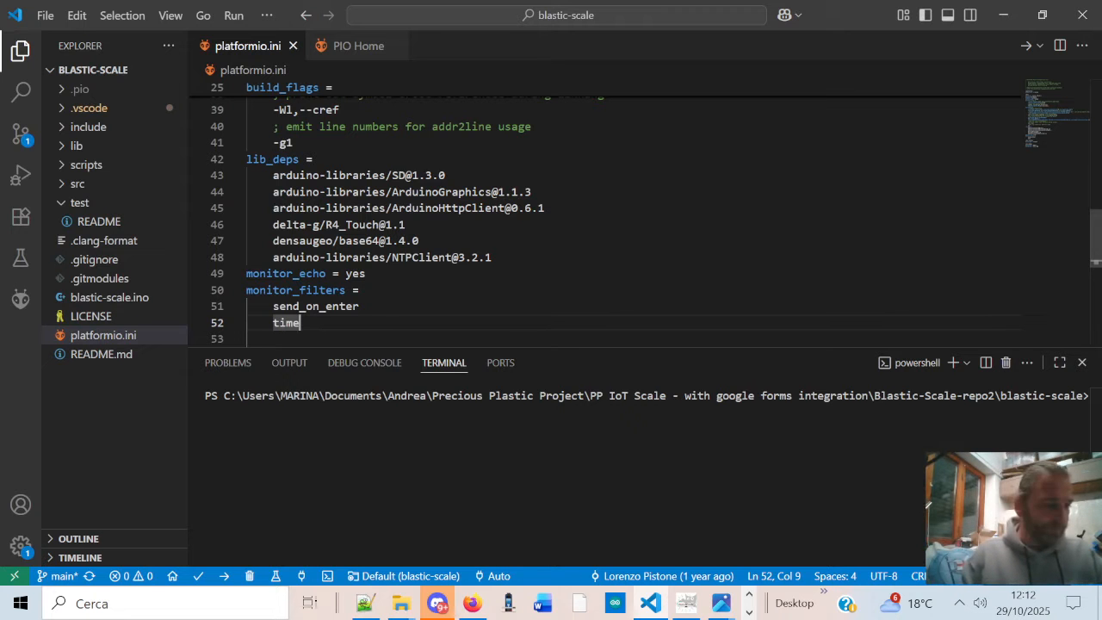
Step: Open the serial monitor for the board and read the scale's weight with the scale::weight command
click(1083, 47)
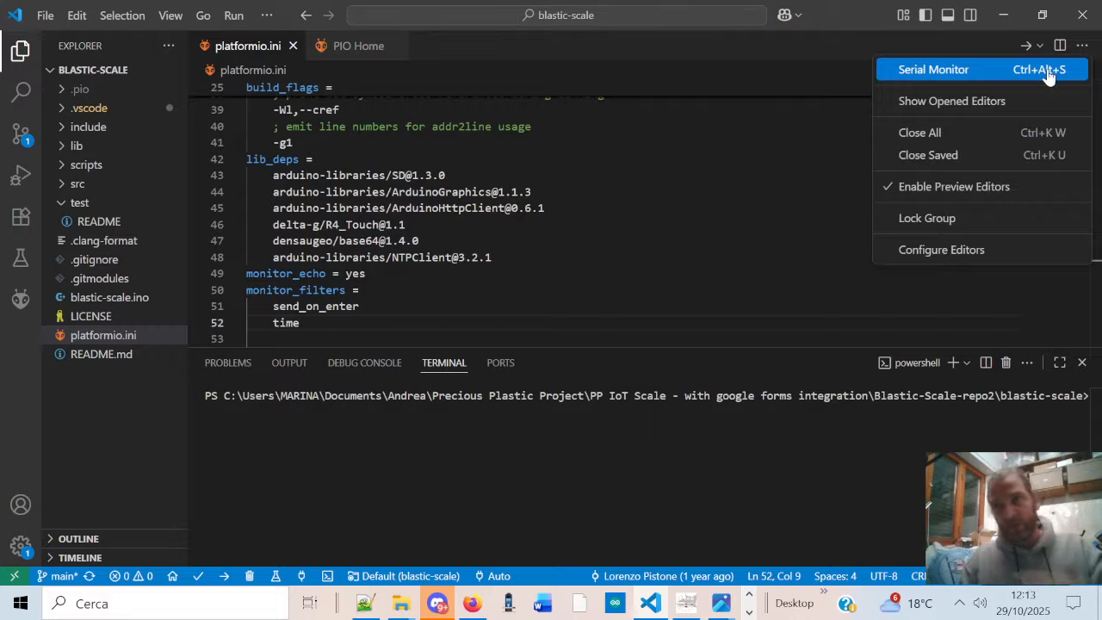
click(970, 76)
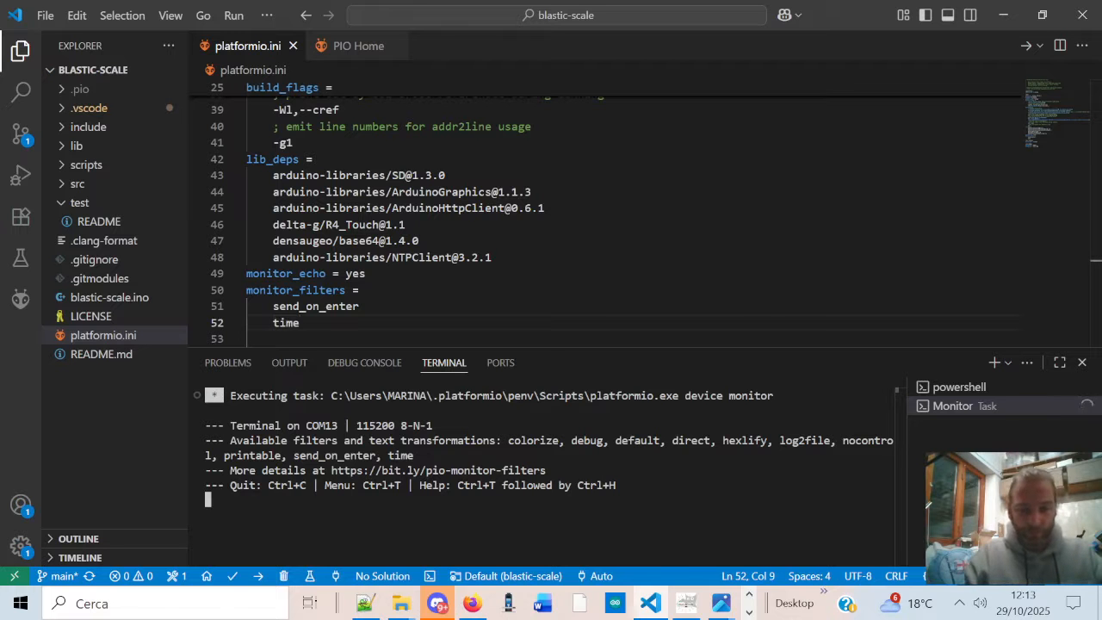
text(scale:)
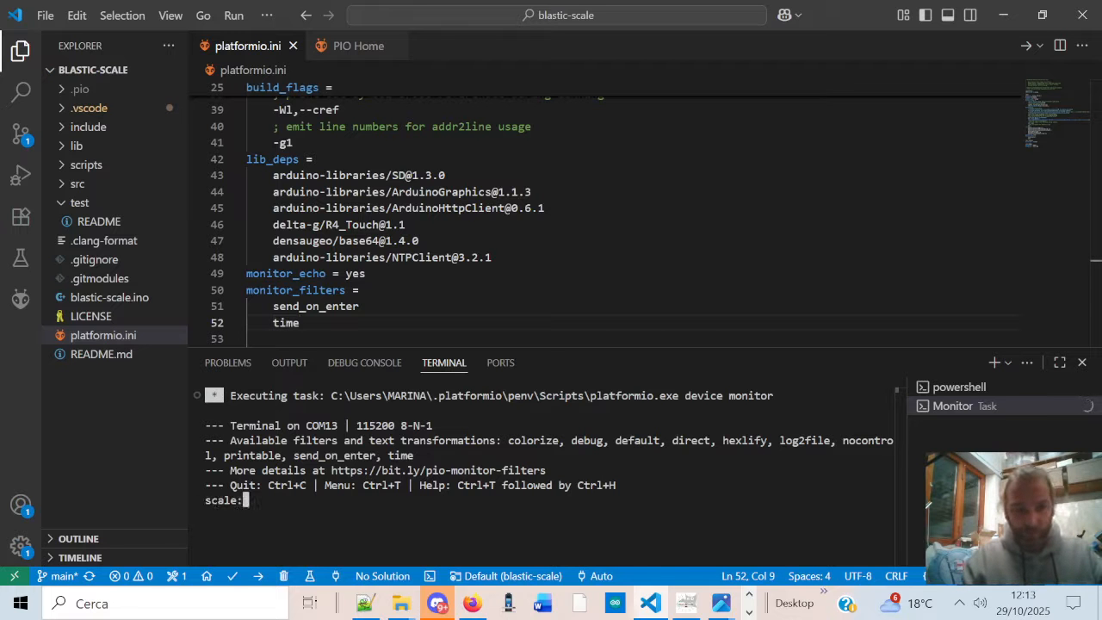
text(:weight)
key(Return)
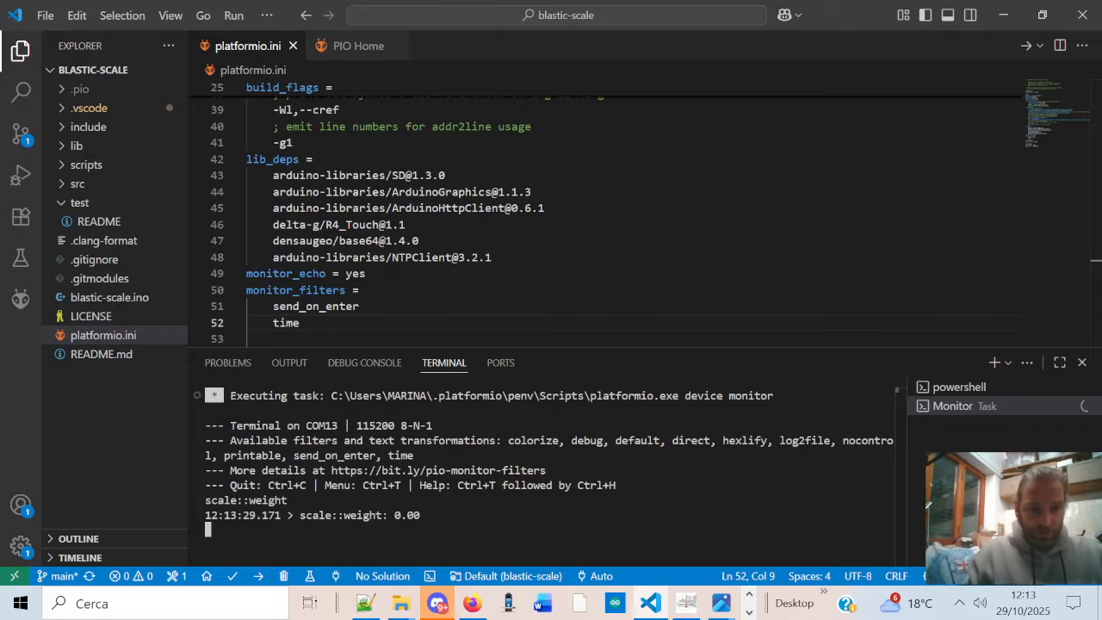
Step: Try to read the scale's weight a second time in the serial monitor
text(scal)
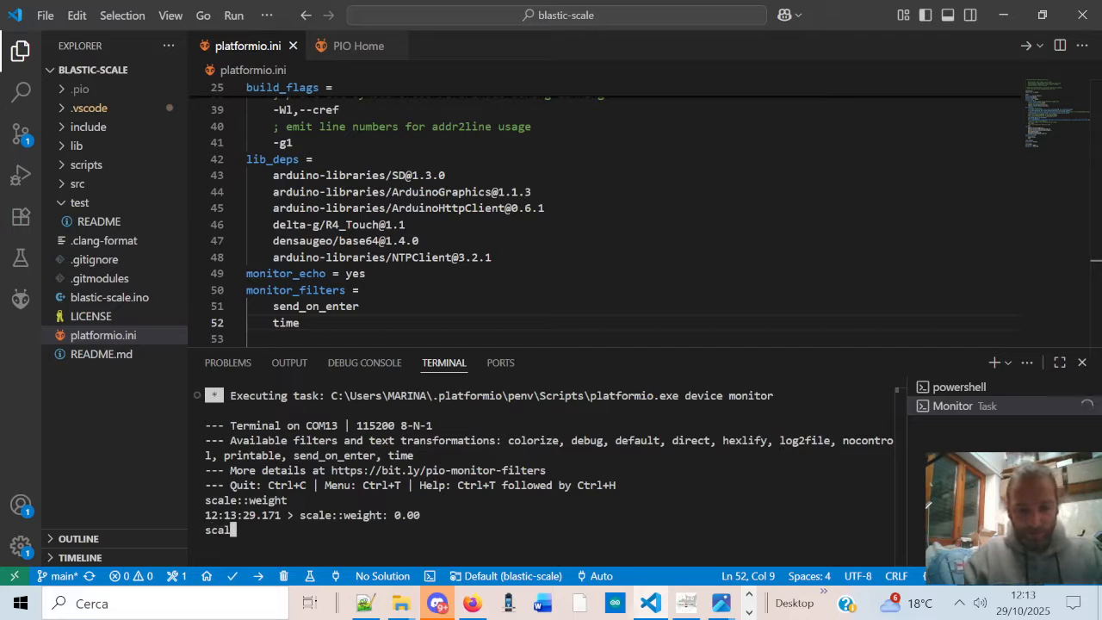
text(e::weig)
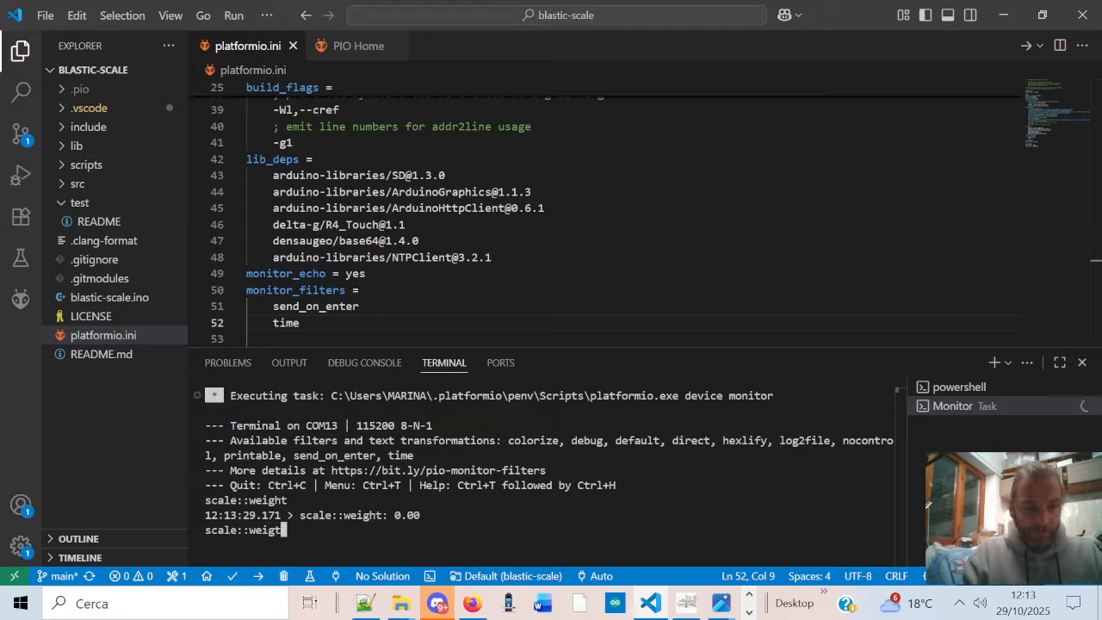
text(t)
key(Return)
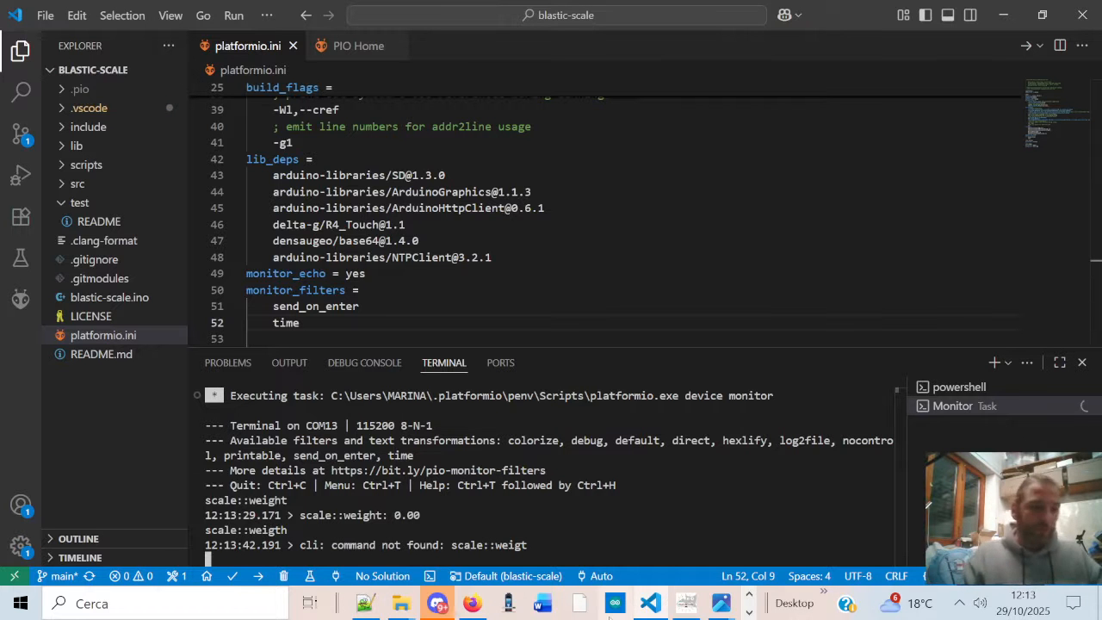
Step: Switch to Firefox and view the Commands reference on the Command line interface page of the blastic-scale GitHub wiki
click(473, 603)
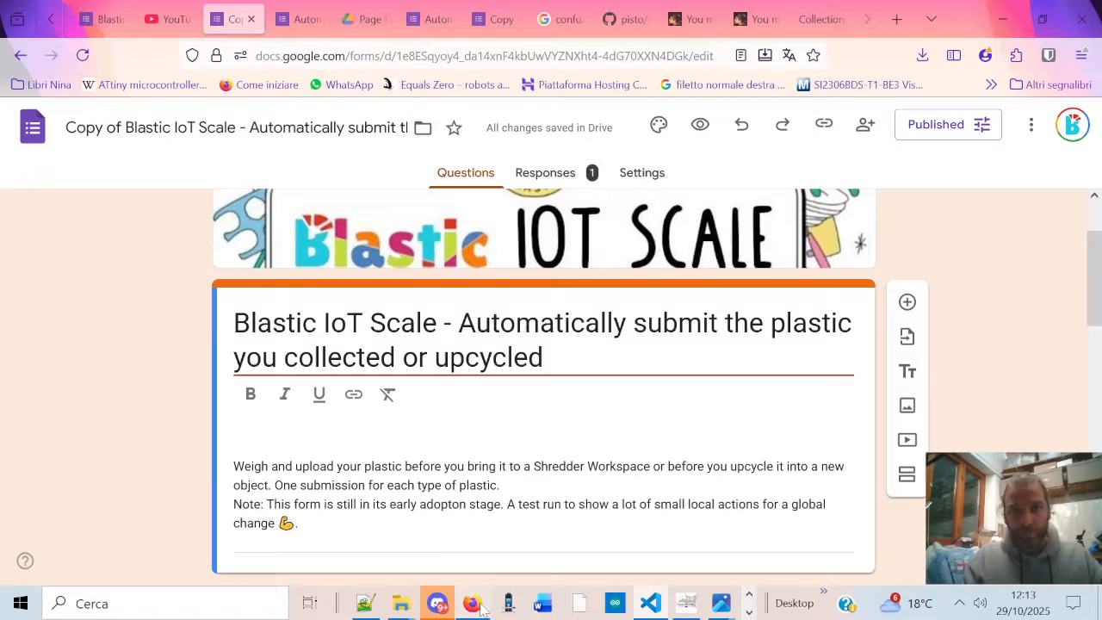
click(620, 21)
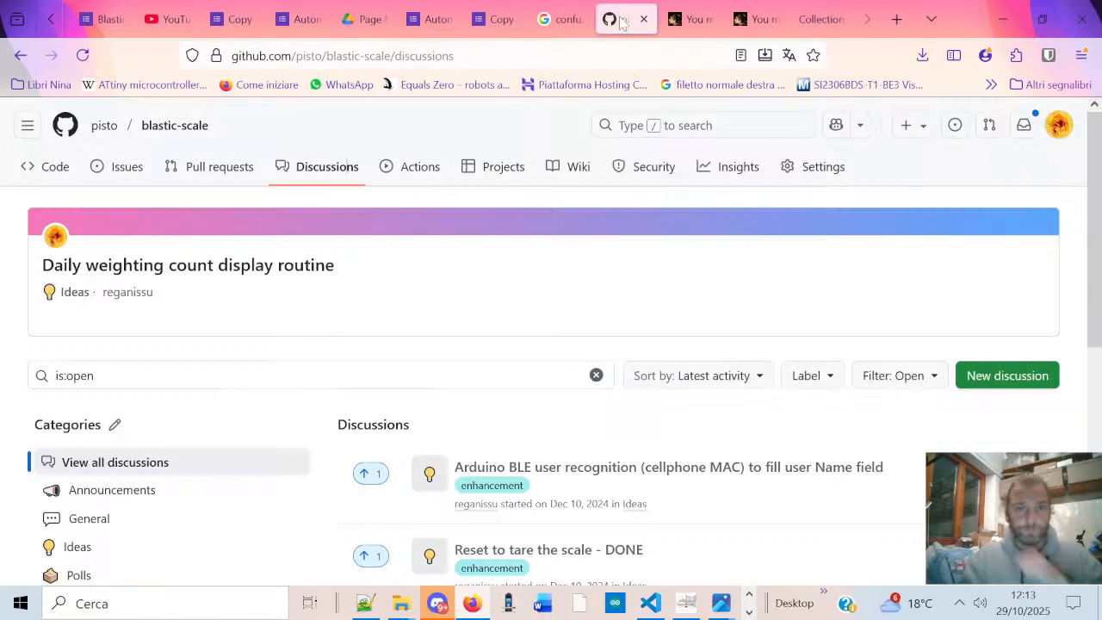
click(580, 175)
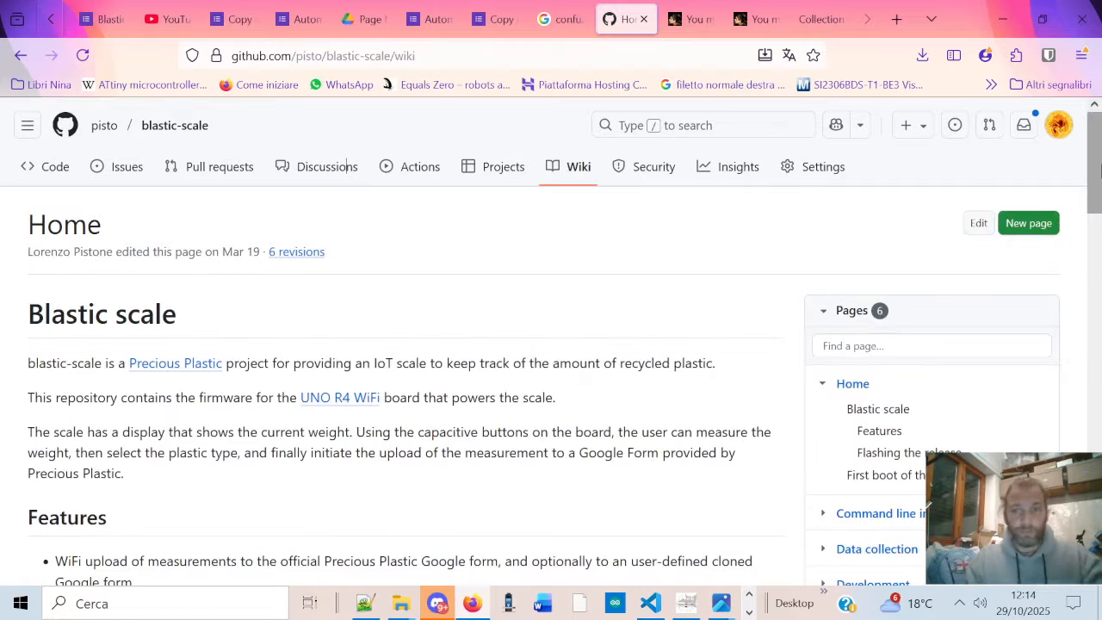
drag(1100, 168, 1099, 234)
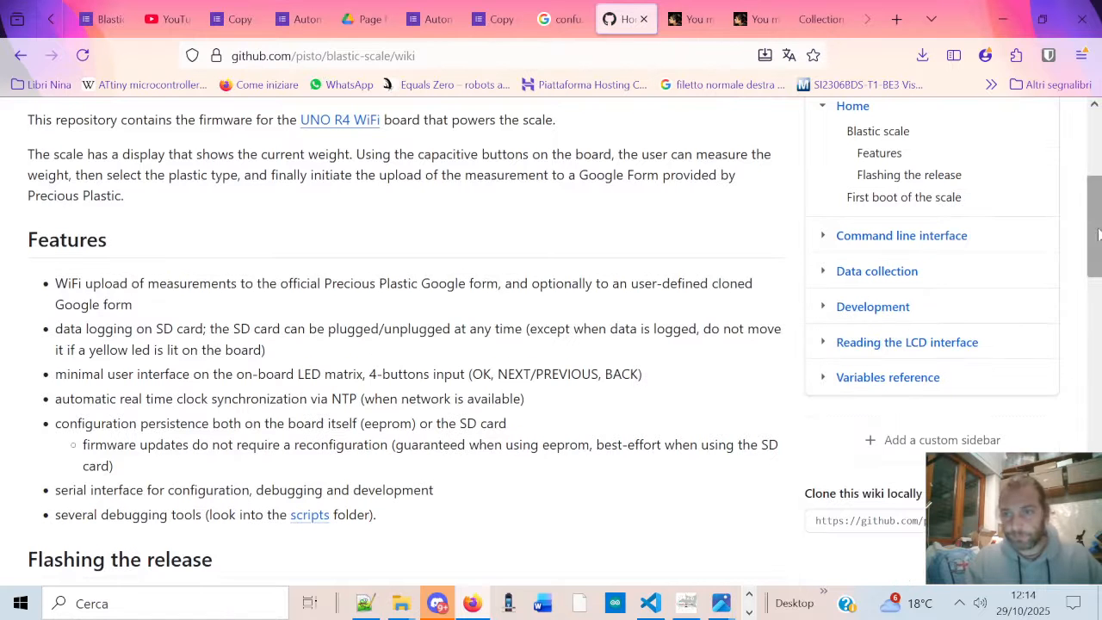
click(944, 245)
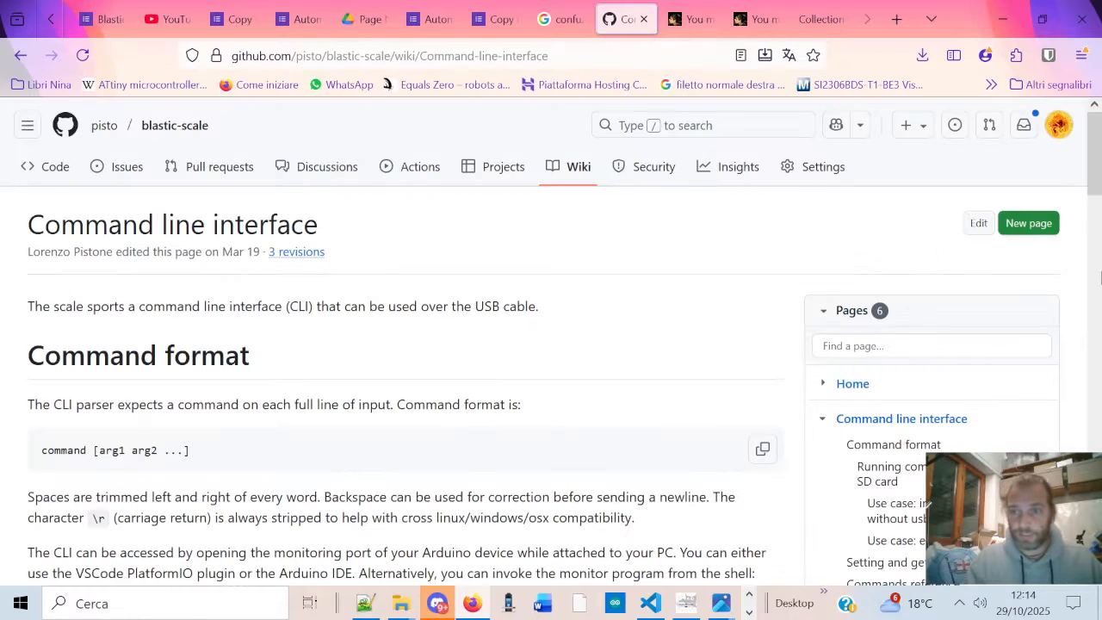
drag(1097, 127, 1085, 407)
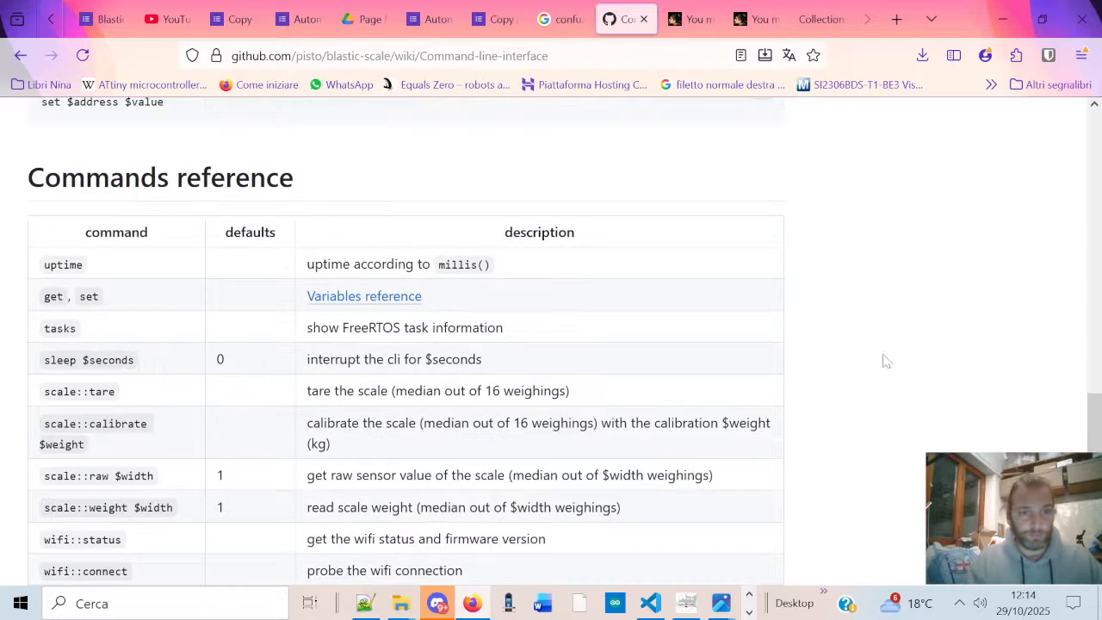
Step: Open the wiki's Variables reference and examine the config.submit variables for the collection point, collector name and user Google form
click(396, 303)
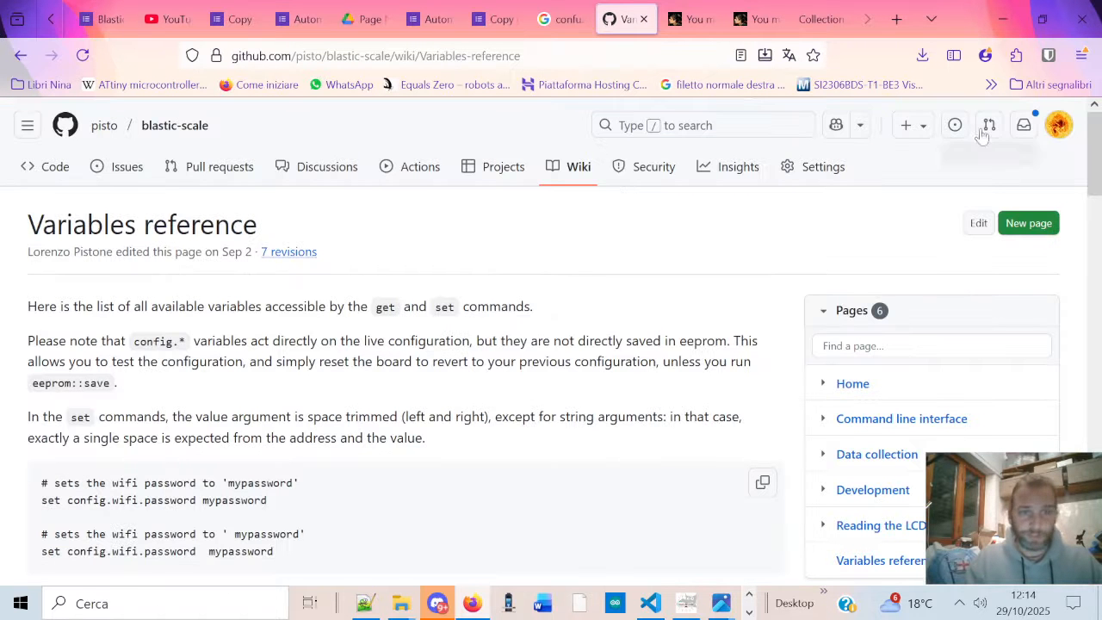
drag(1099, 152, 1090, 394)
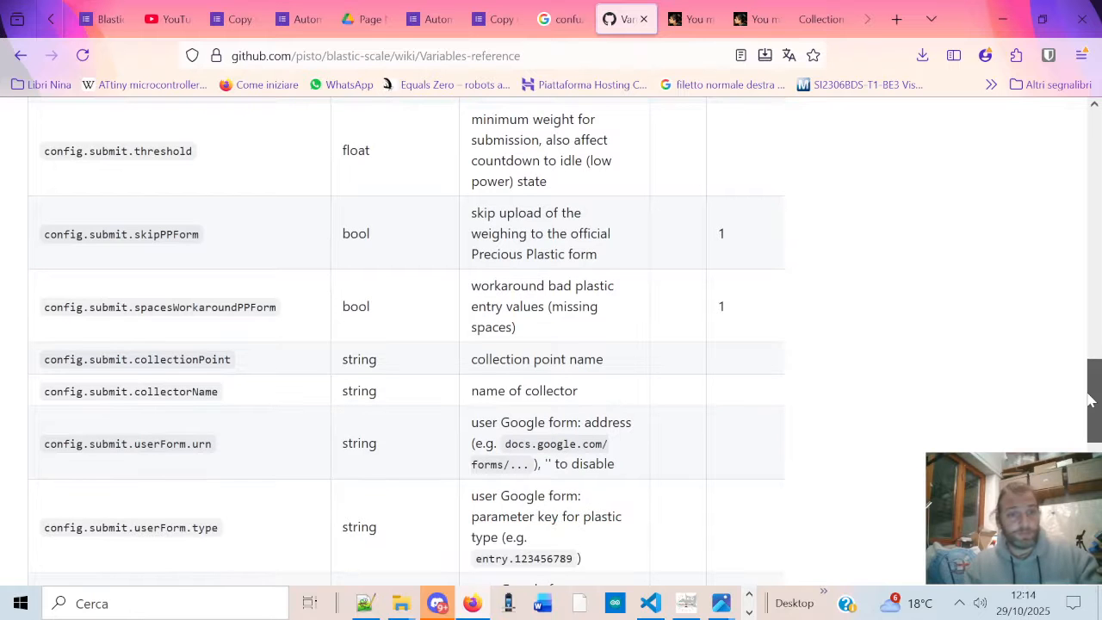
scroll(363, 379, down, 2)
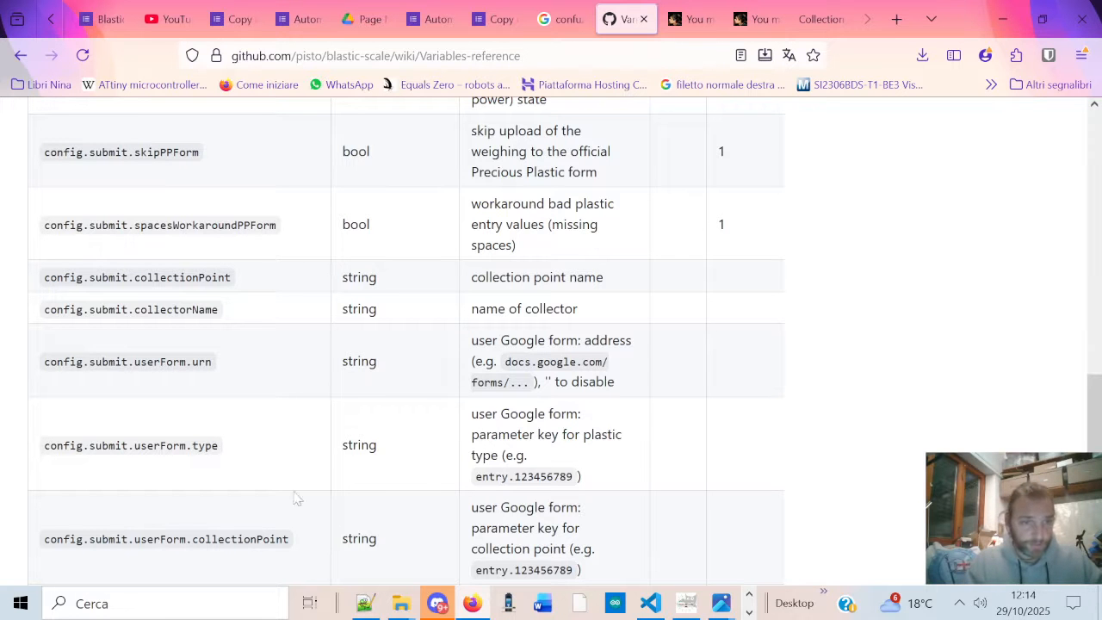
drag(40, 275, 600, 571)
drag(1099, 399, 1094, 434)
drag(581, 508, 30, 120)
click(957, 168)
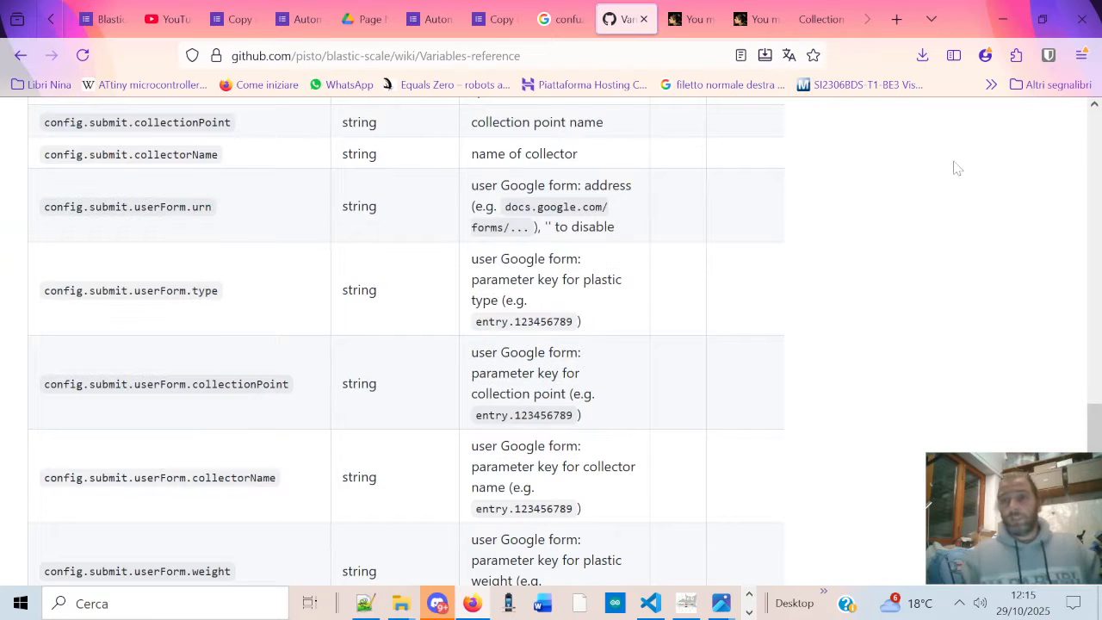
Step: Place VS Code and the Firefox wiki page side by side, then narrow the VS Code window
drag(964, 28, 1101, 138)
click(149, 97)
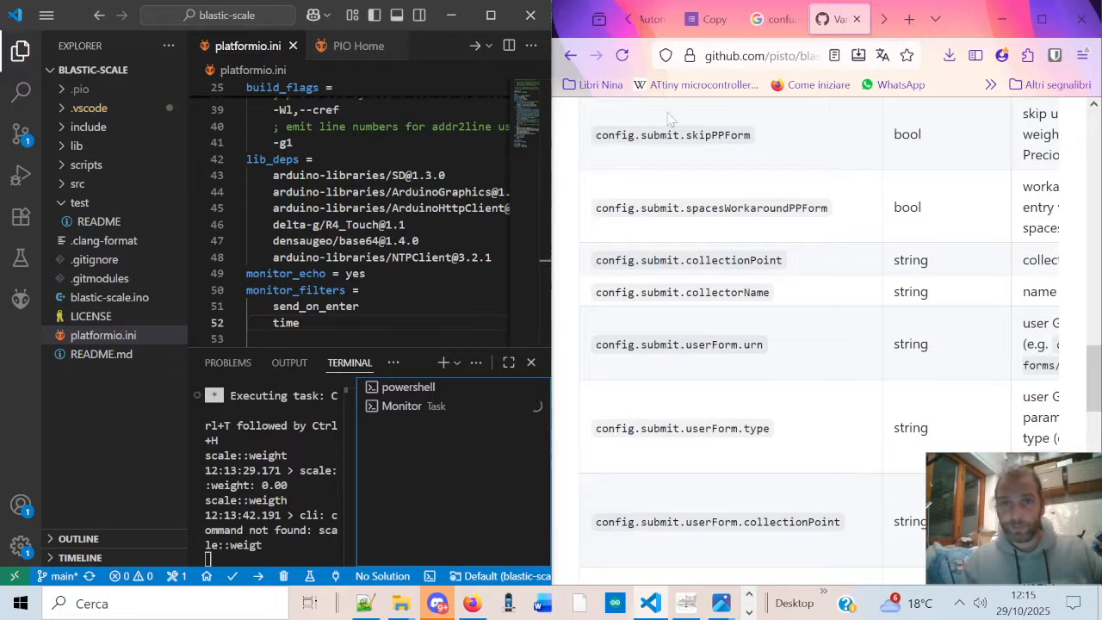
drag(551, 175, 473, 179)
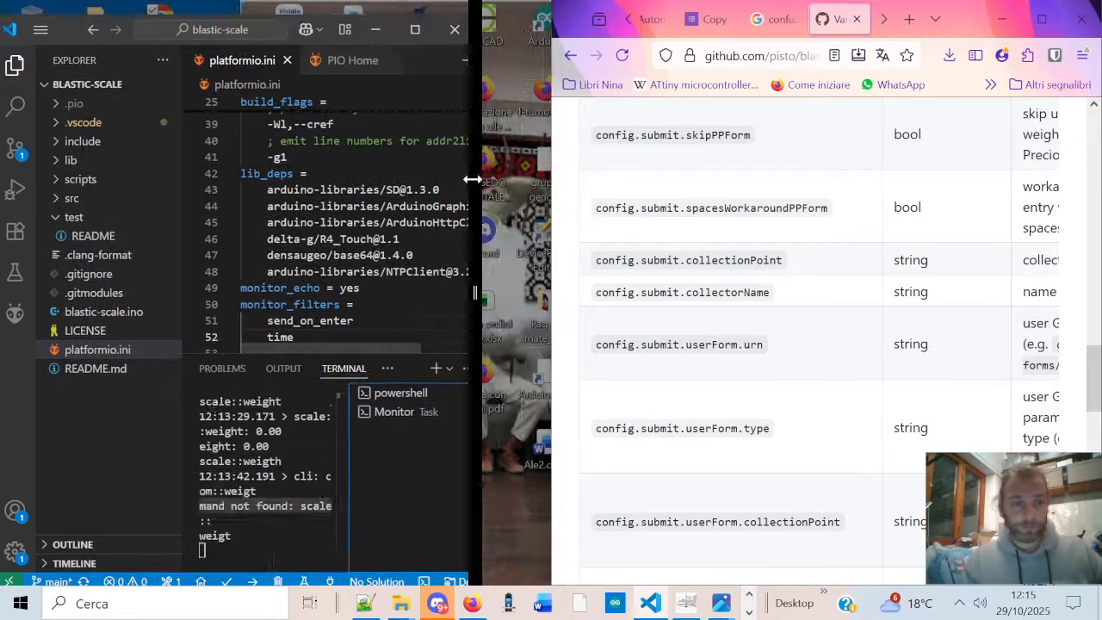
Step: Widen the Firefox wiki window up to VS Code, copy config.submit.userForm.urn, and begin the command "set config.submit.userForm.urn" in the maximized VS Code's serial monitor
drag(552, 181, 473, 186)
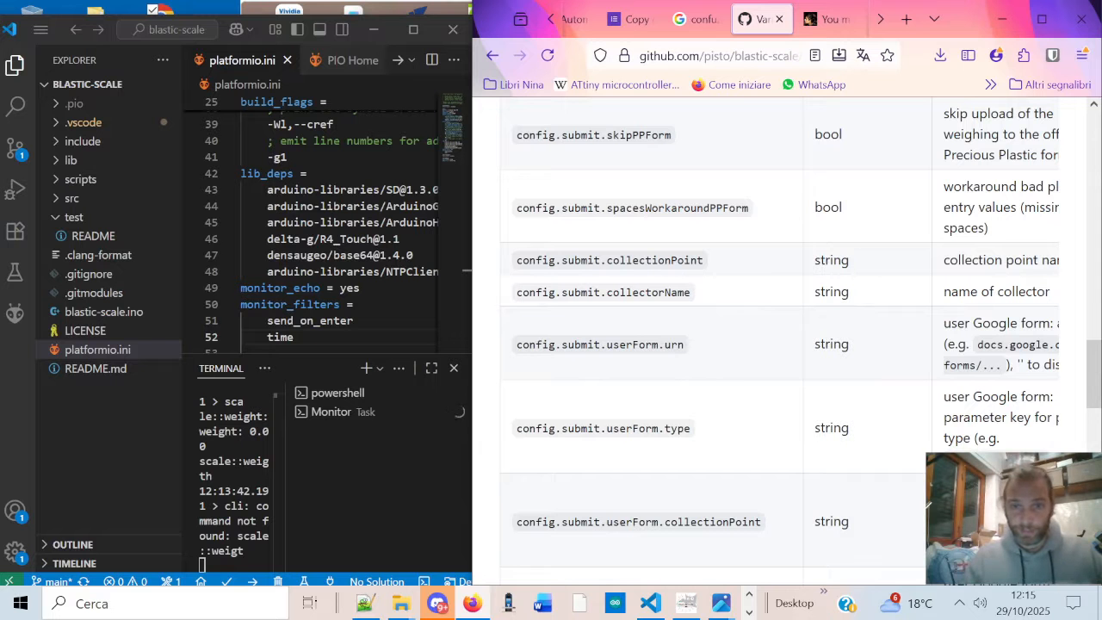
drag(516, 344, 689, 346)
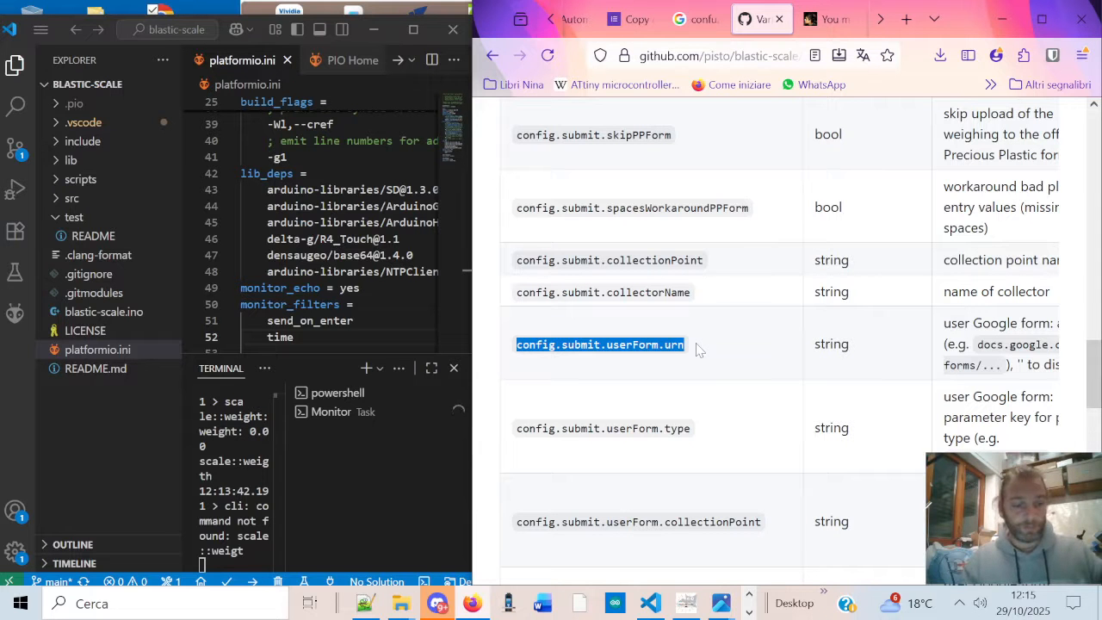
click(345, 502)
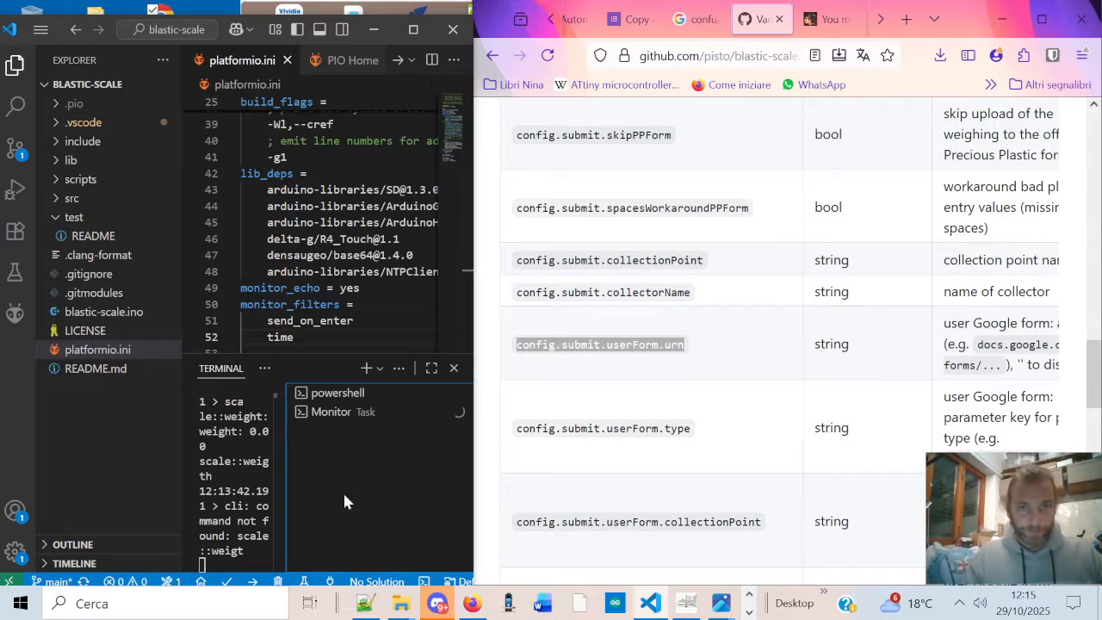
click(414, 31)
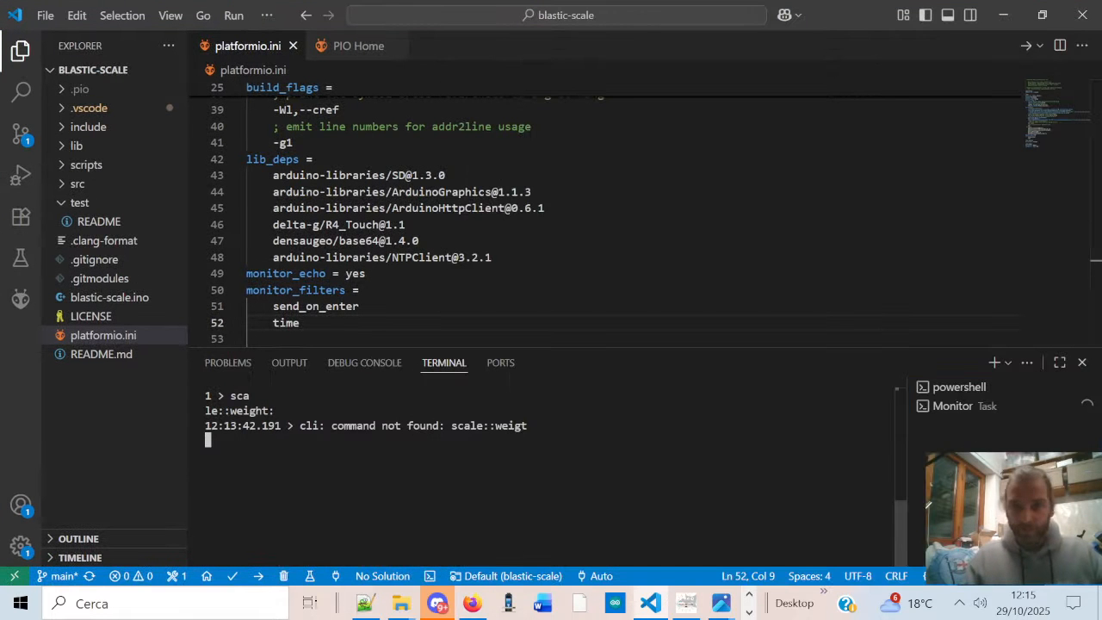
text(set config.submit.userForm.urn)
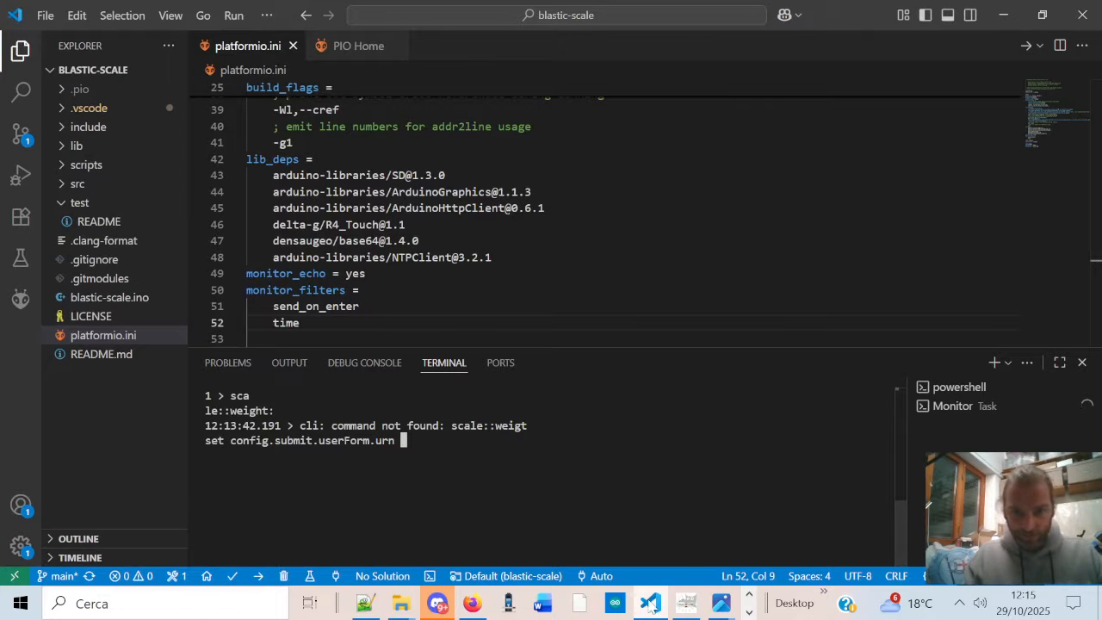
Step: Copy the formResponse URL from Blastic Scale Form Data in Notepad++ and submit it as the config.submit.userForm.urn value in VS Code's serial monitor
mouse_move(651, 605)
click(366, 604)
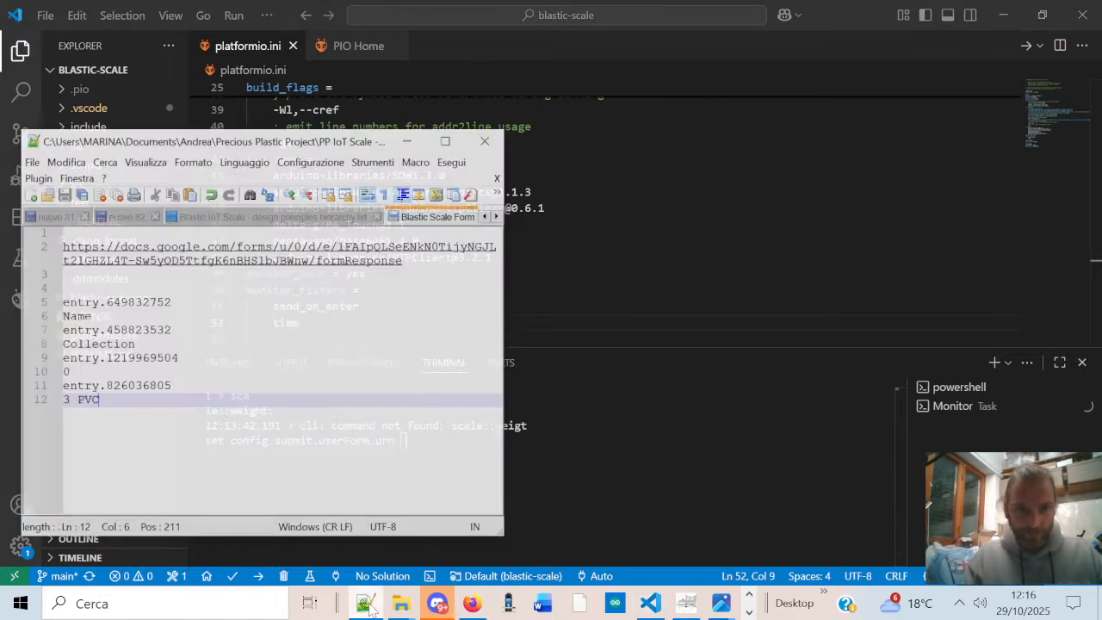
drag(243, 261, 244, 223)
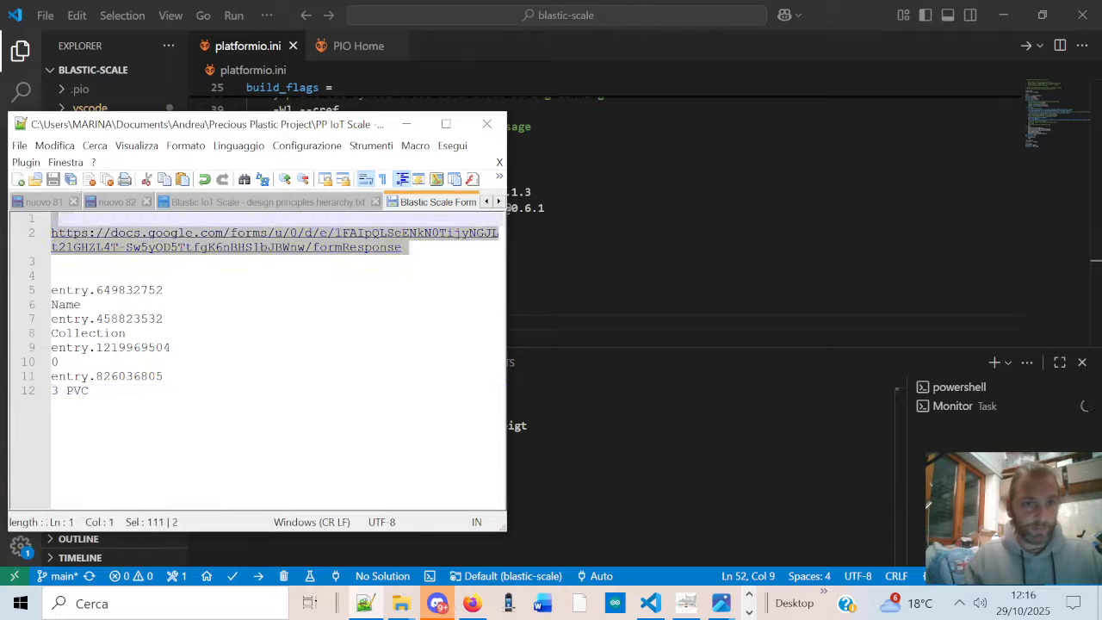
click(237, 291)
drag(401, 247, 51, 232)
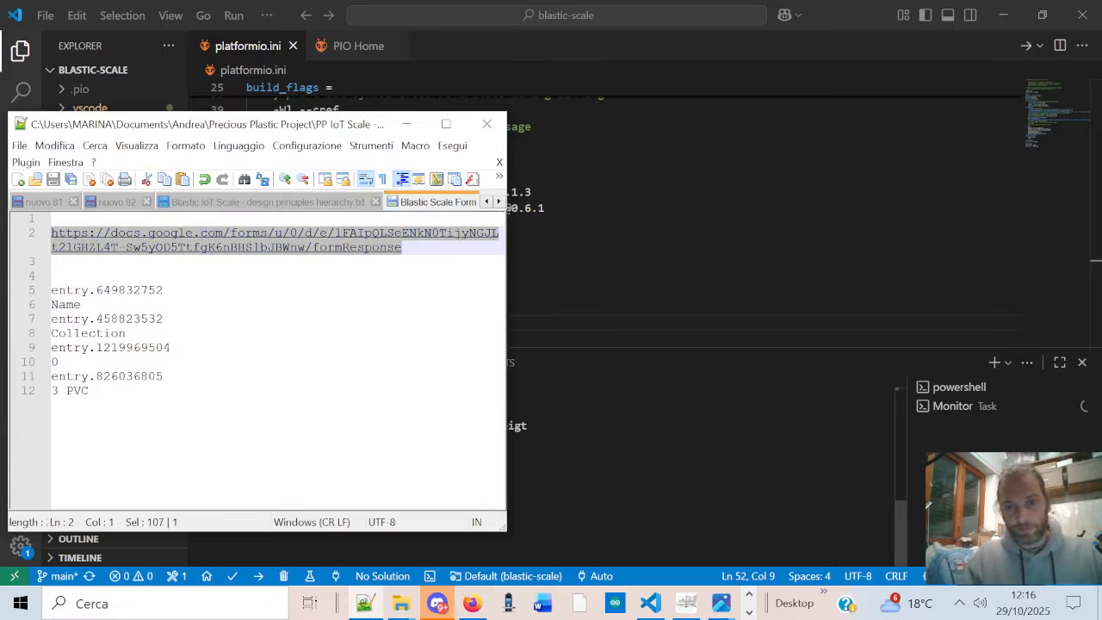
click(572, 397)
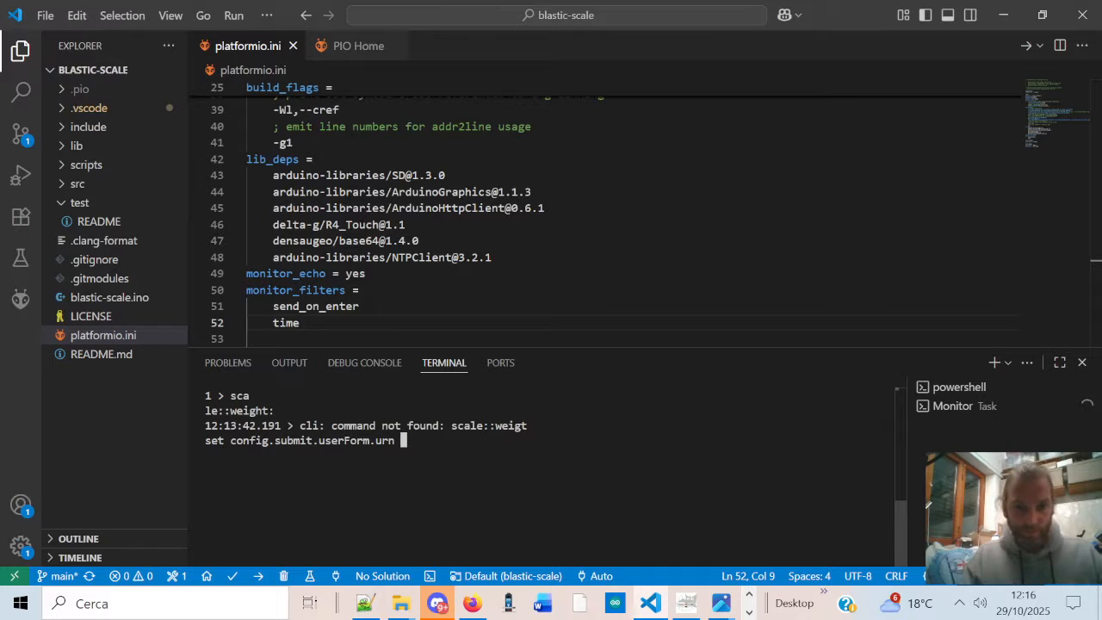
text(https://docs.google.com/forms/u/0/d/e/1FAIpQLSeENkN0TijyNGJLt2lGHZL4T-Sw5yOD5TtfgK6nBHS1bJBWnw/formResponse)
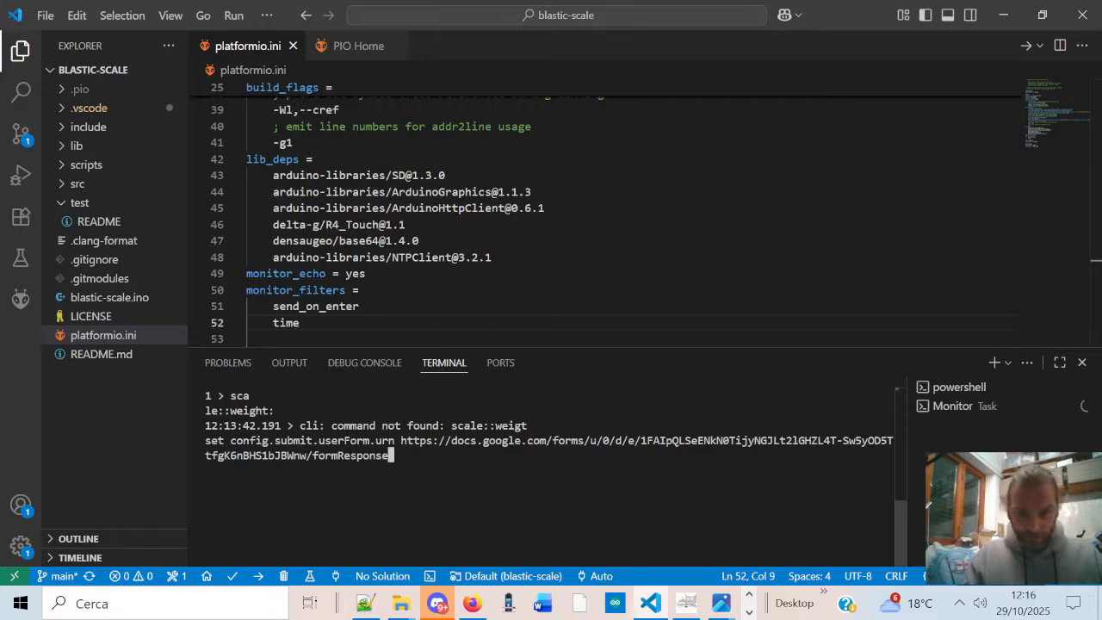
key(Return)
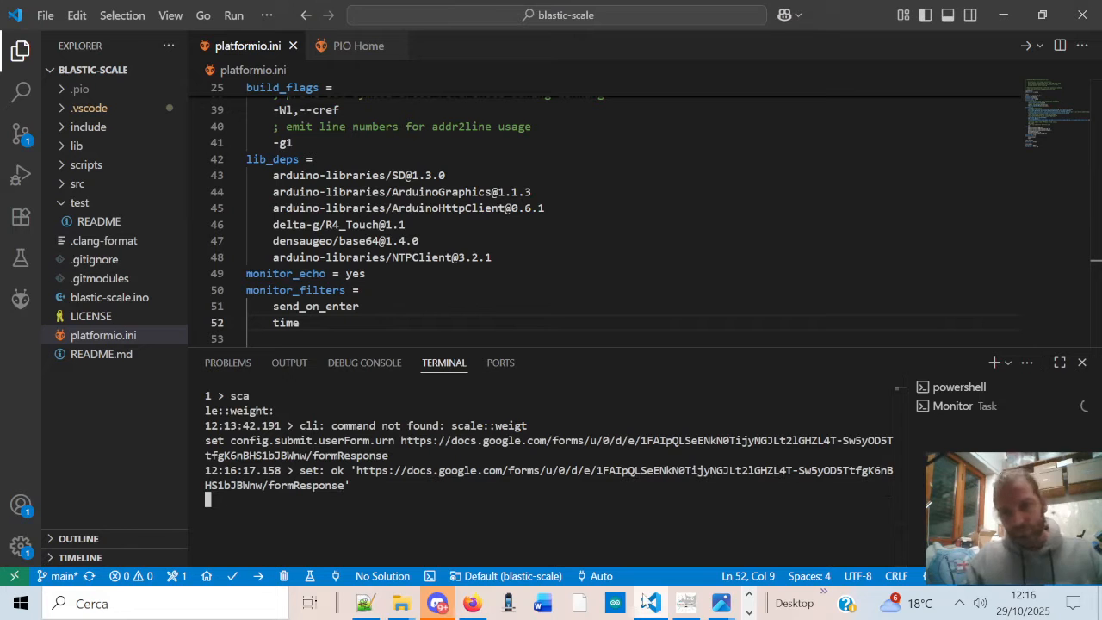
Step: Copy config.submit.userForm.type from the Firefox wiki and begin the command "set config.submit.userForm.type" in VS Code's serial monitor
click(472, 603)
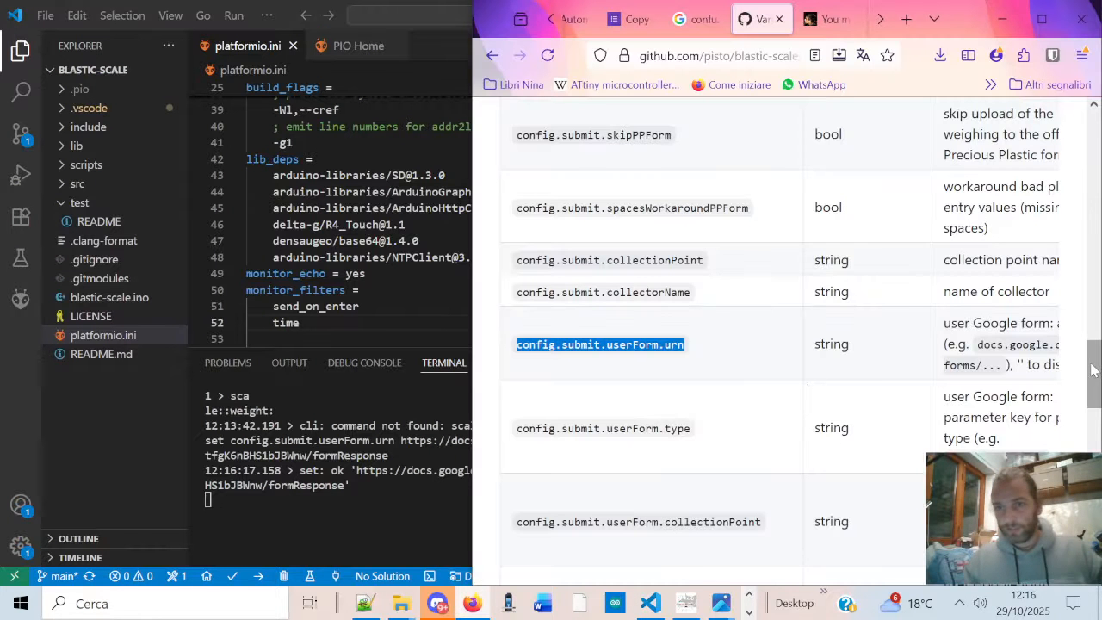
scroll(691, 301, down, 3)
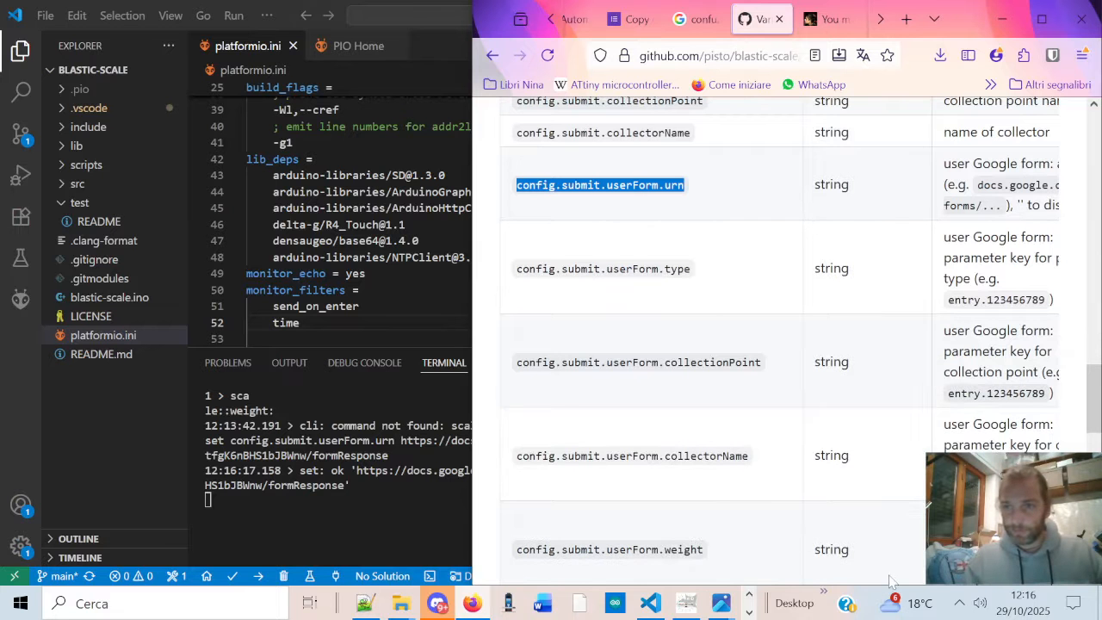
click(713, 273)
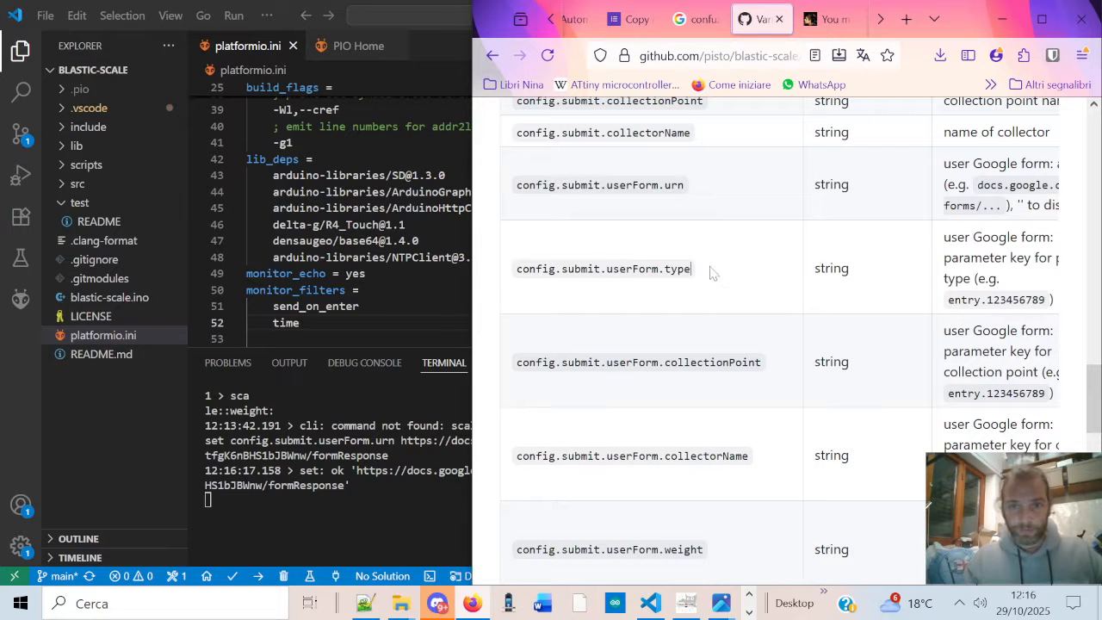
drag(714, 273, 508, 279)
key(ctrl+c)
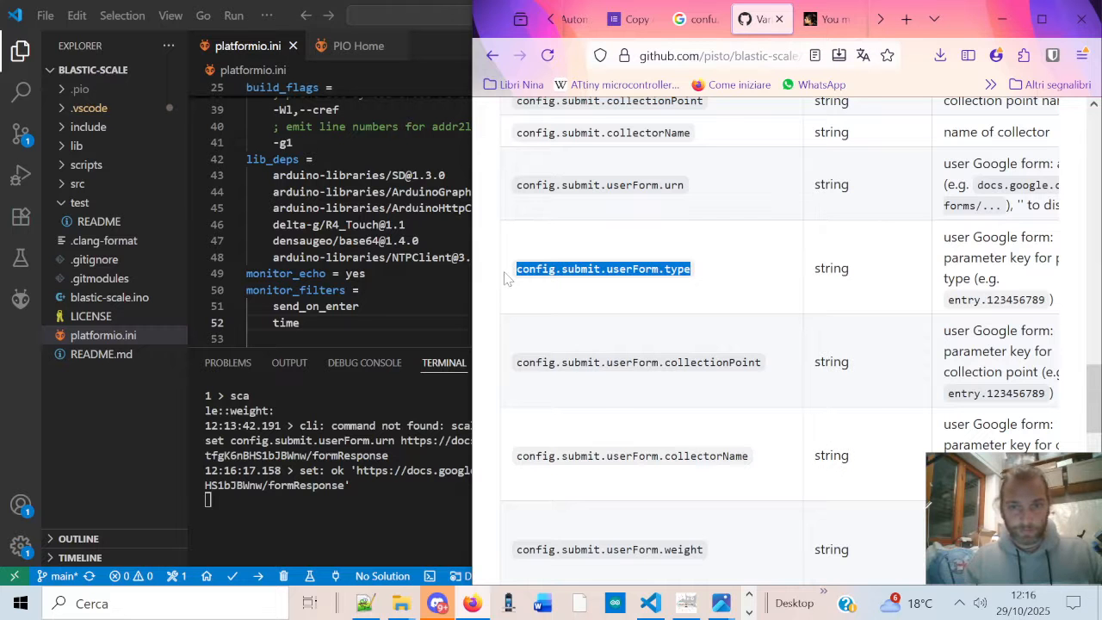
key(alt+Tab)
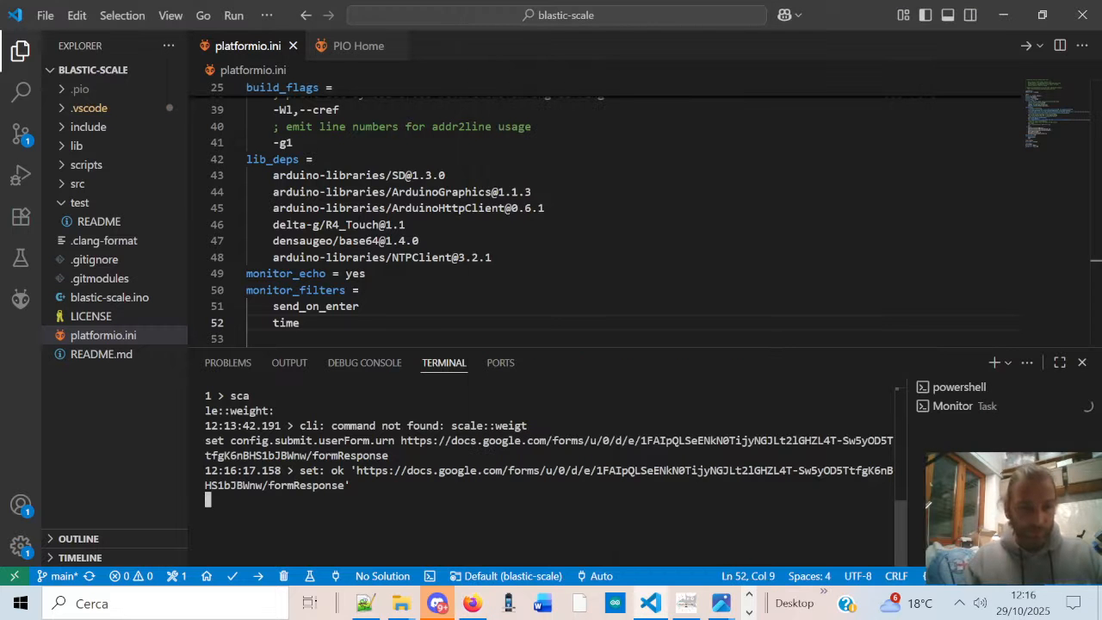
text(set)
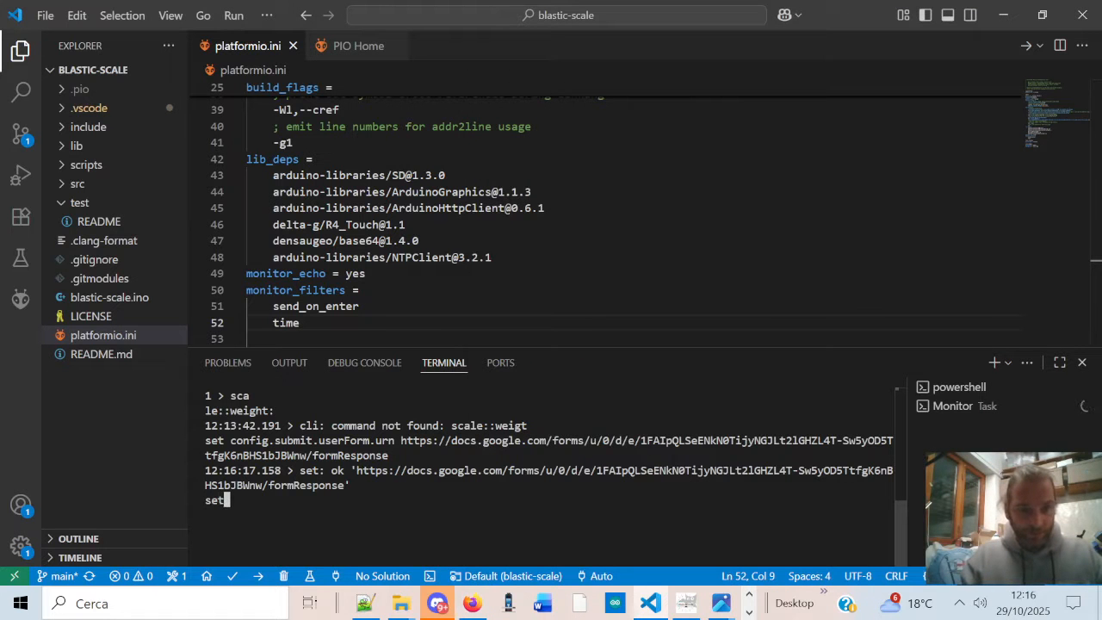
key(ctrl+v)
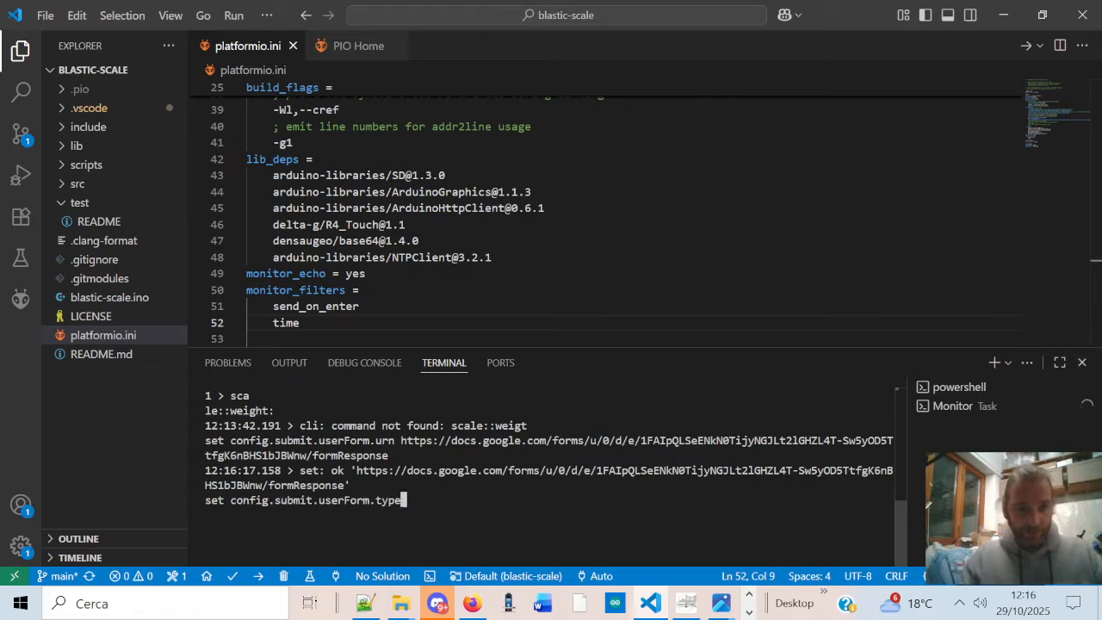
Step: Enlarge the Notepad++ window, copy entry.826036805 from the form data, and submit it as the config.submit.userForm.type value in VS Code
click(365, 603)
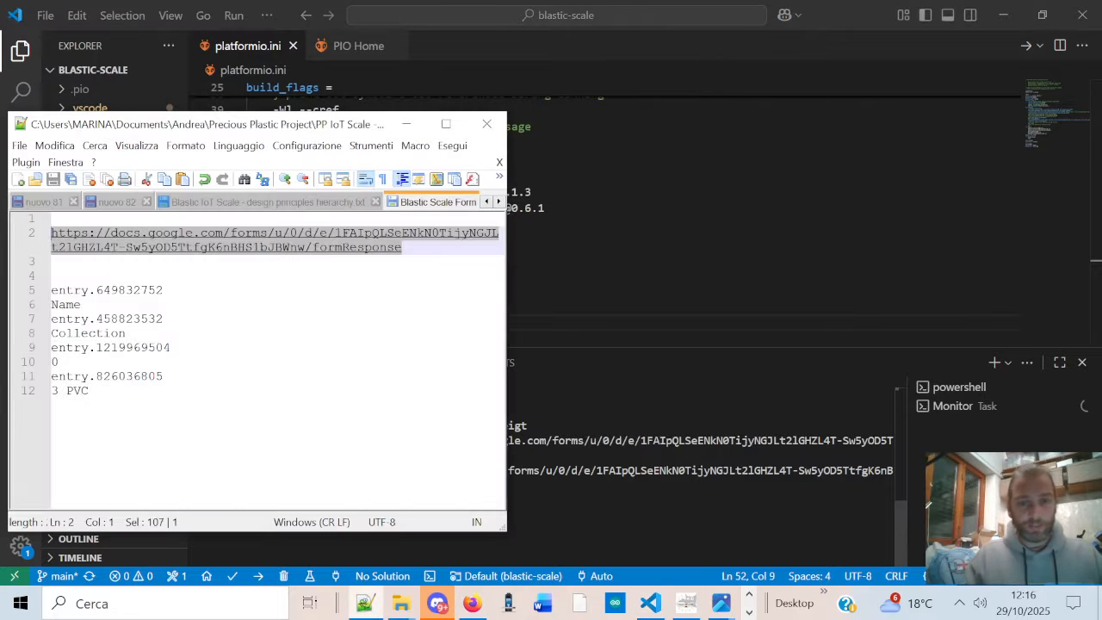
drag(505, 529, 721, 559)
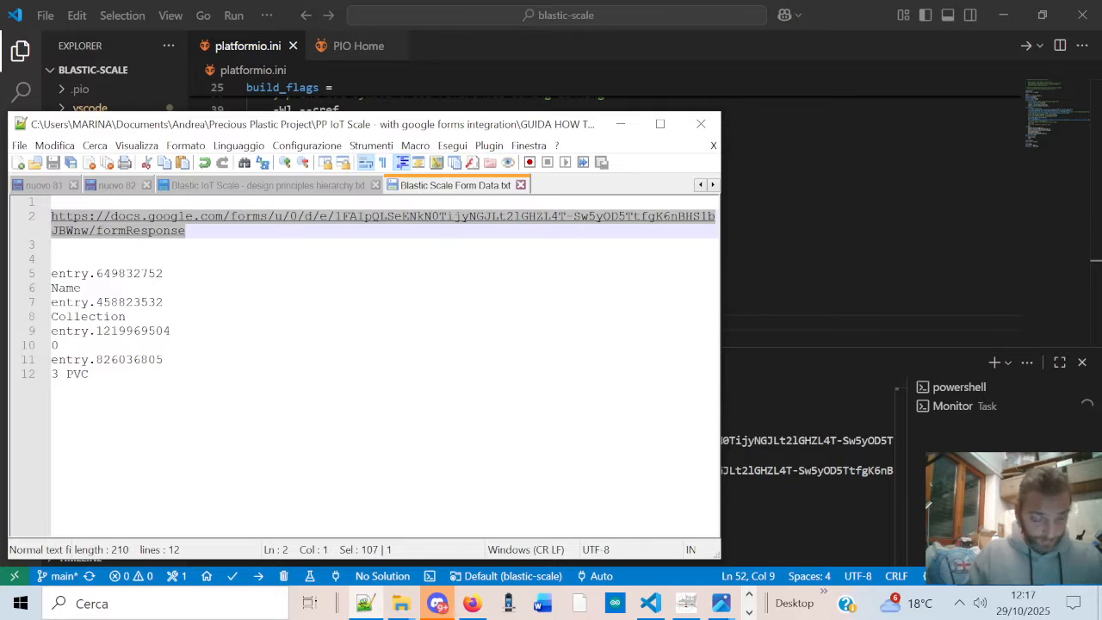
drag(166, 360, 40, 361)
key(ctrl+c)
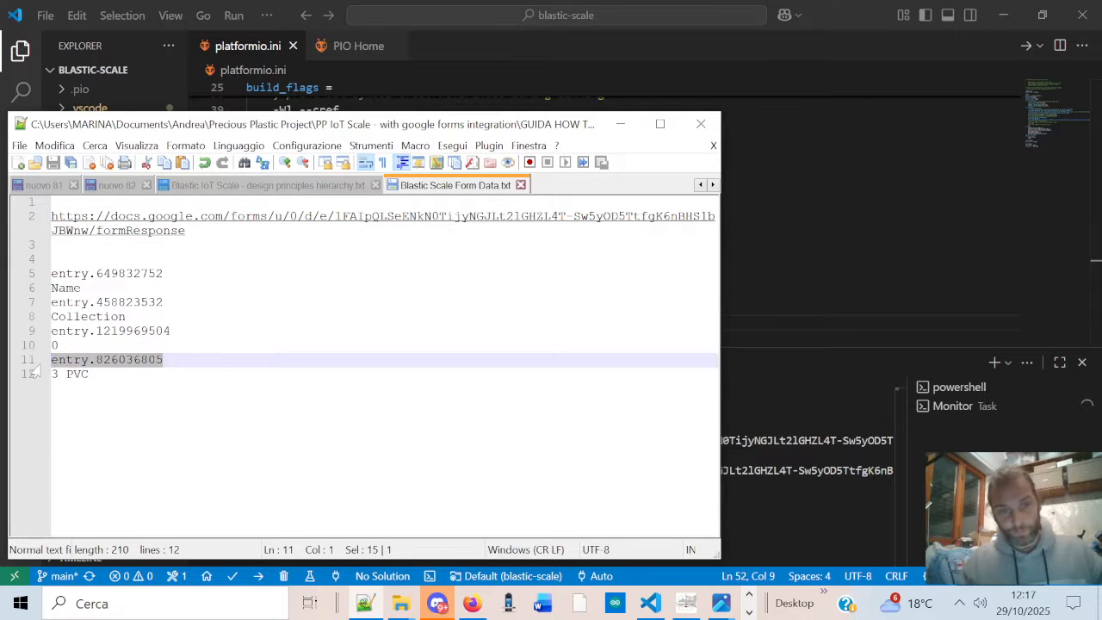
click(901, 506)
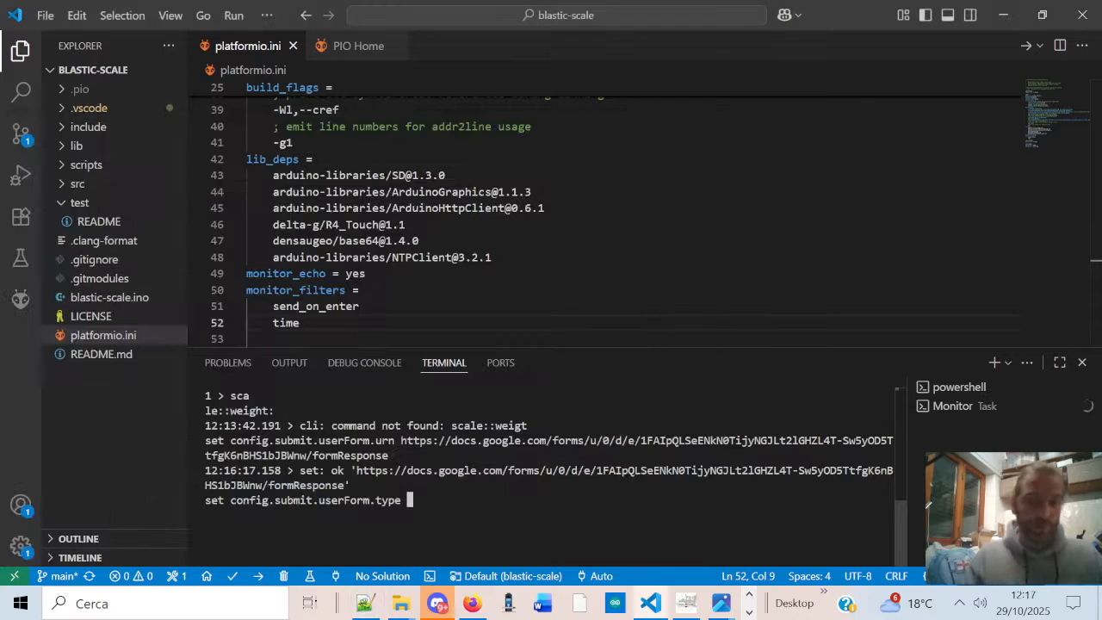
key(ctrl+v)
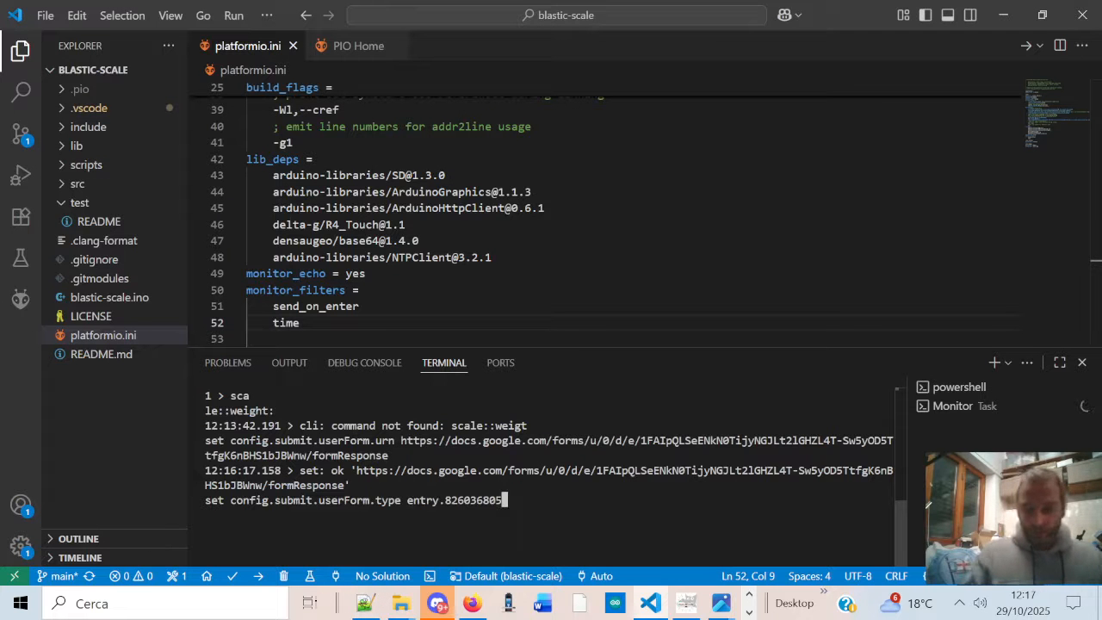
key(Return)
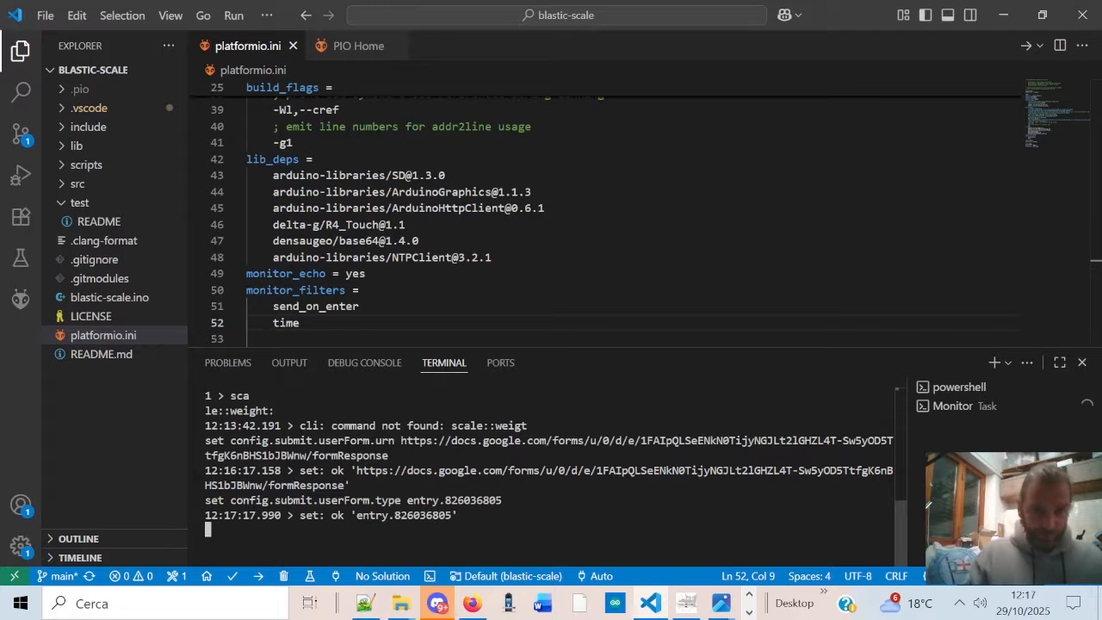
Step: Copy config.submit.userForm.collectionPoint from the Firefox wiki and begin the command "set config.submit.userForm.collectionPoint" in VS Code's serial monitor
click(473, 604)
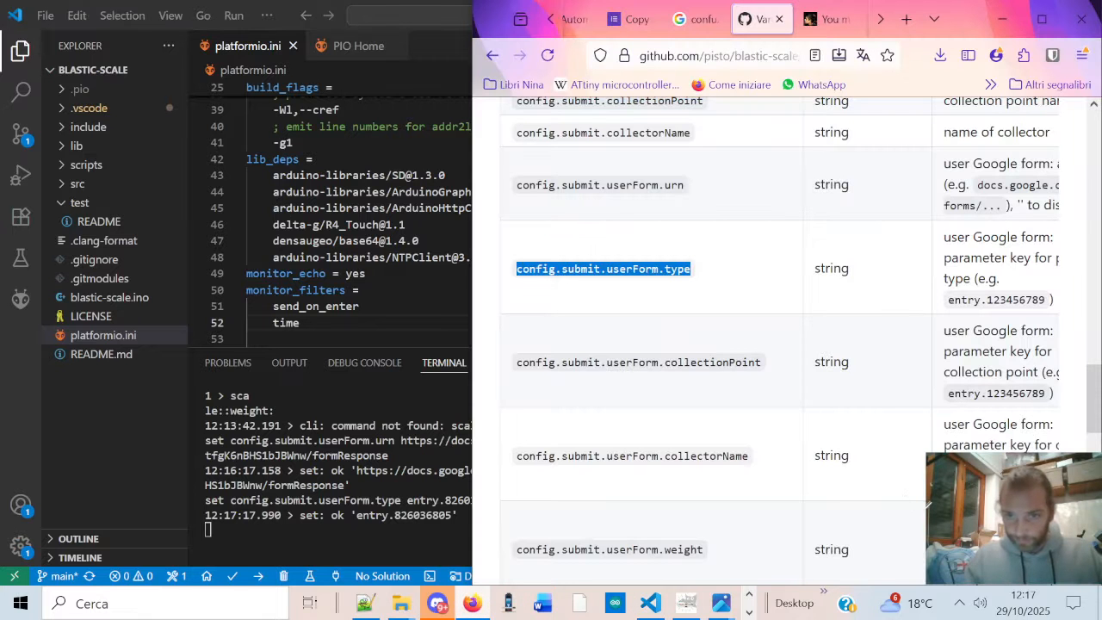
click(773, 363)
drag(773, 363, 517, 366)
key(ctrl+c)
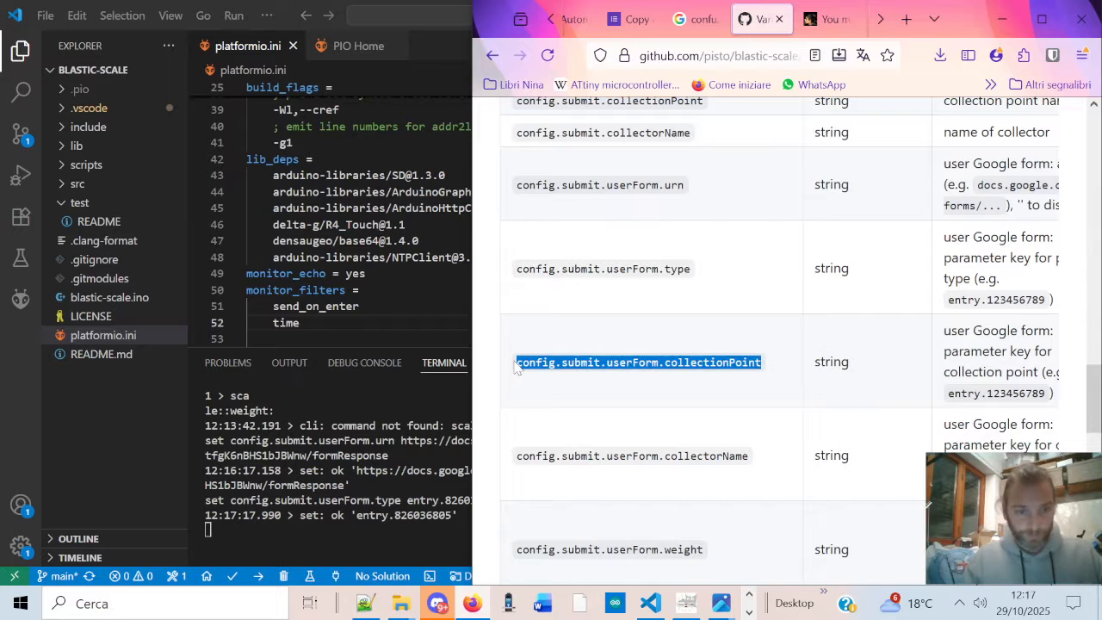
key(alt+Tab)
text(set)
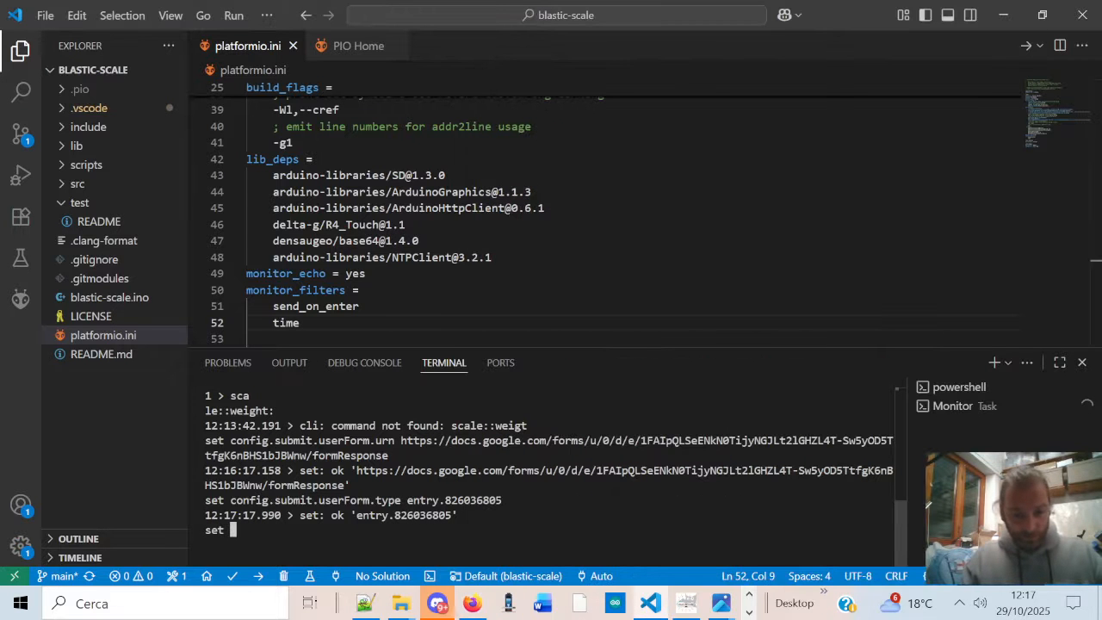
key(ctrl+v)
Step: Copy entry.458823532 from the Notepad++ form data and submit it as the config.submit.userForm.collectionPoint value in VS Code's serial monitor
click(365, 603)
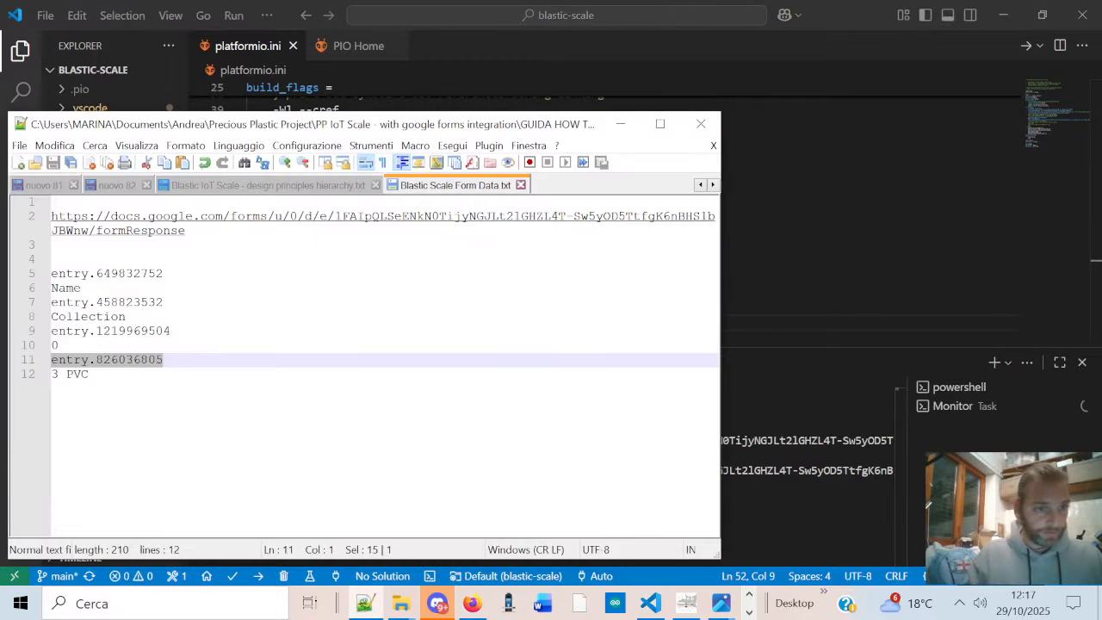
drag(127, 317, 52, 304)
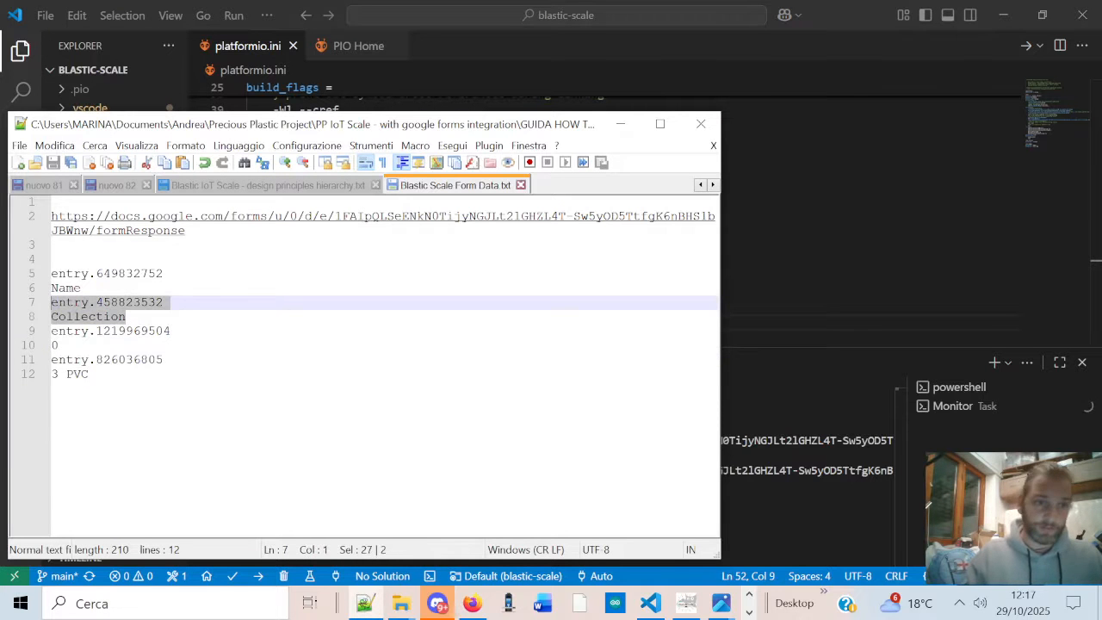
click(82, 289)
click(164, 302)
drag(164, 303, 42, 310)
key(ctrl+c)
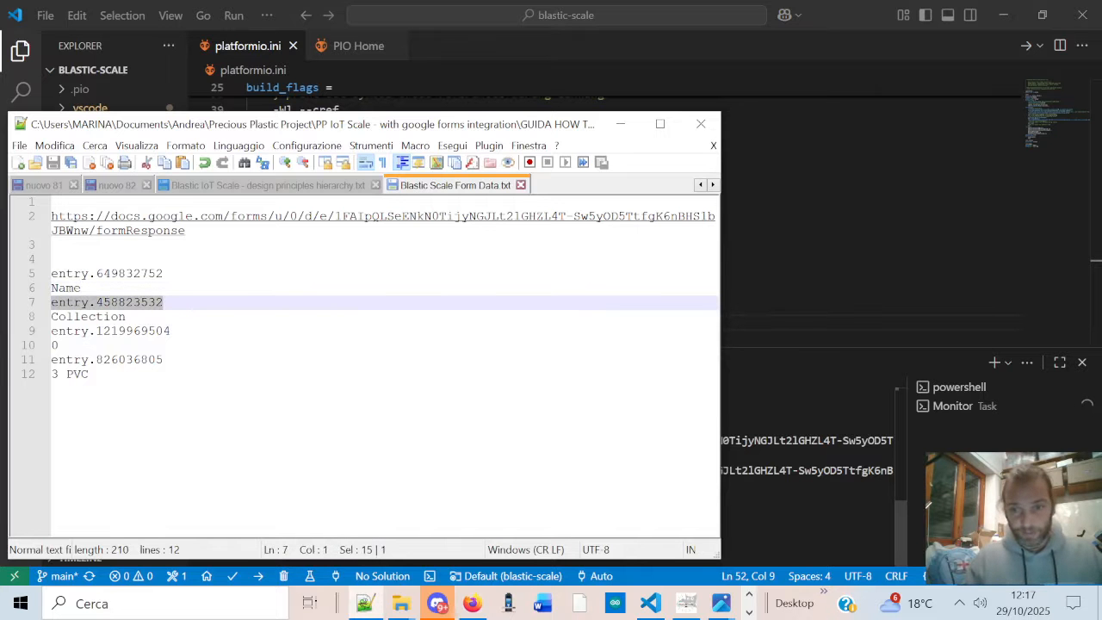
key(alt+Tab)
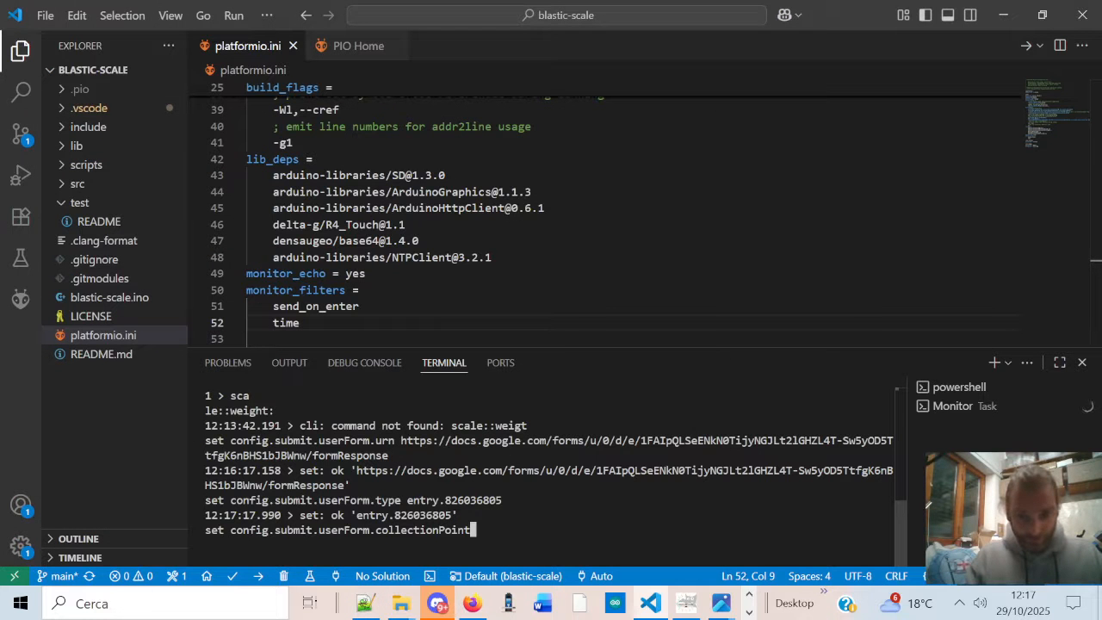
key(ctrl+v)
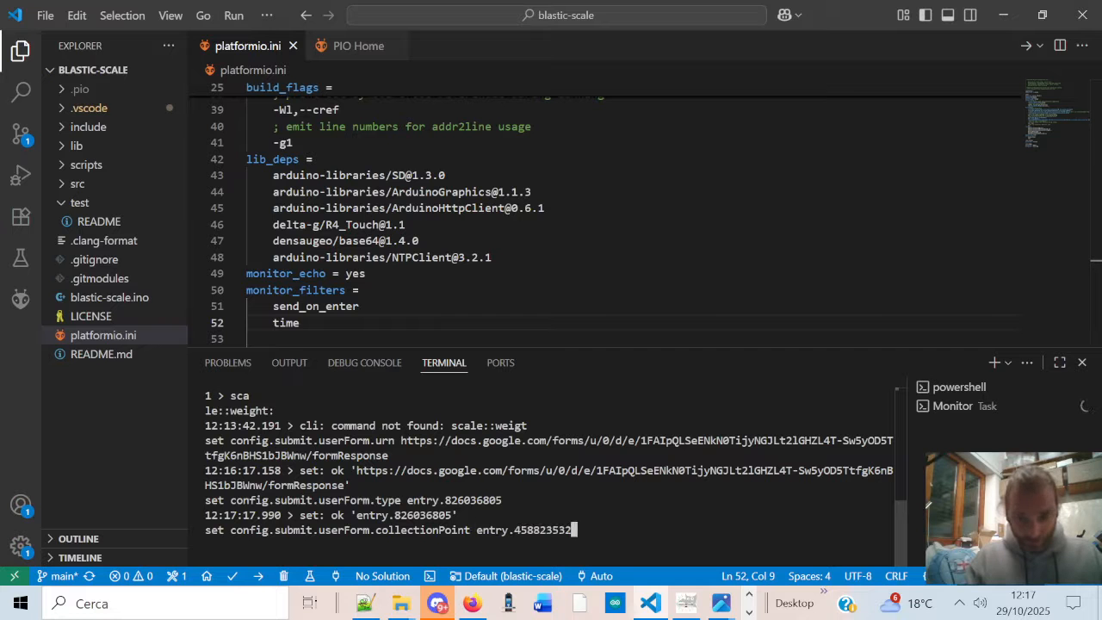
key(Return)
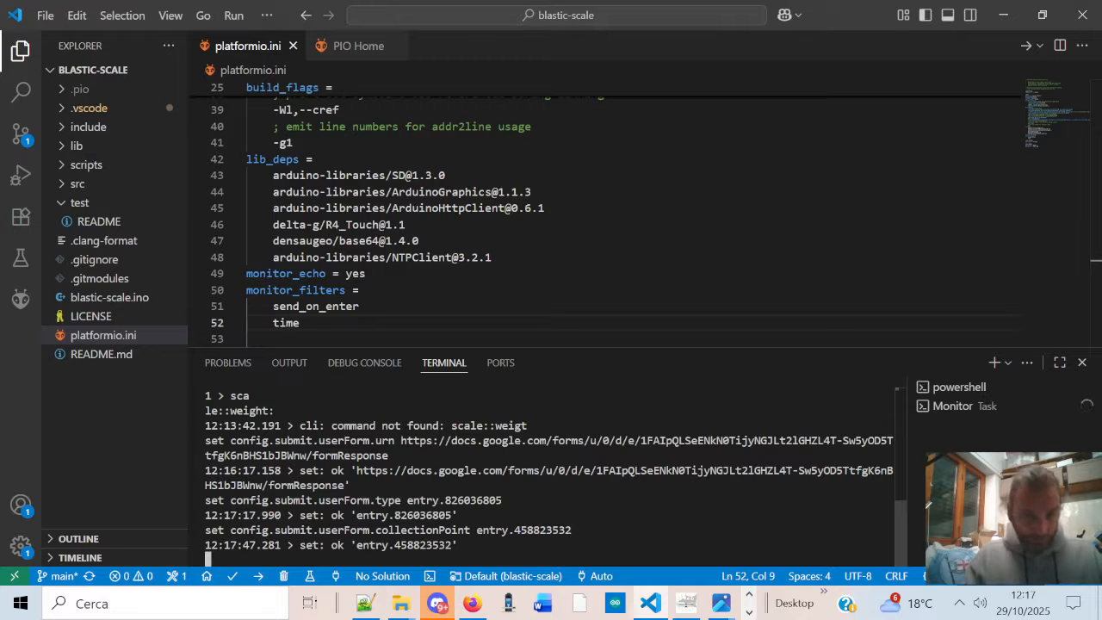
Step: Copy config.submit.userForm.collectorName from the Firefox wiki and begin the command "set config.submit.userForm.collectorName" in VS Code's serial monitor
text(set)
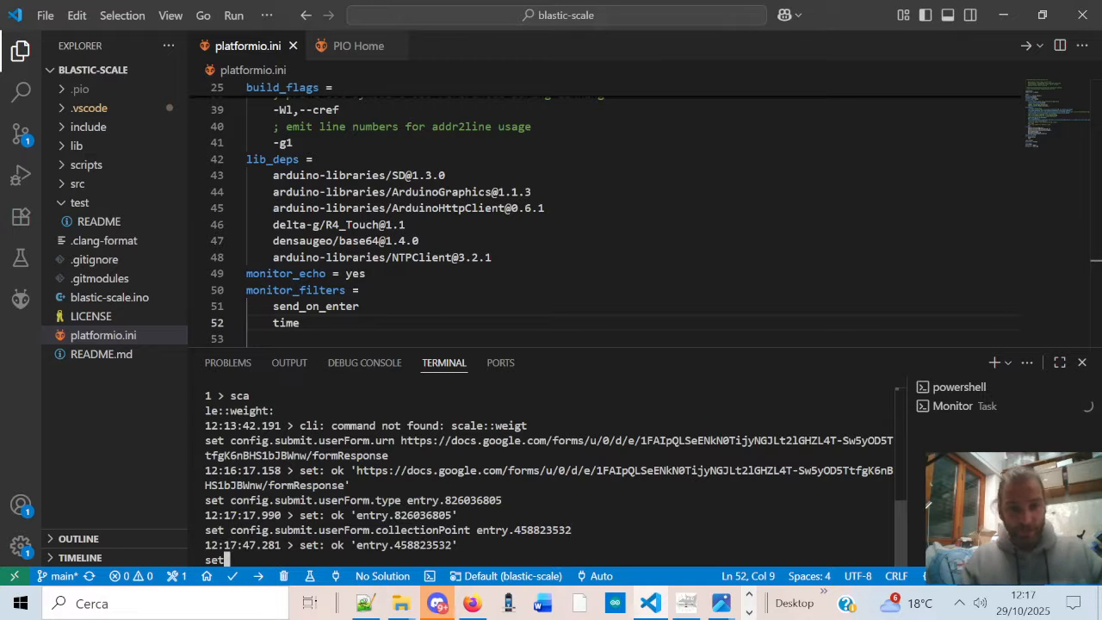
click(479, 604)
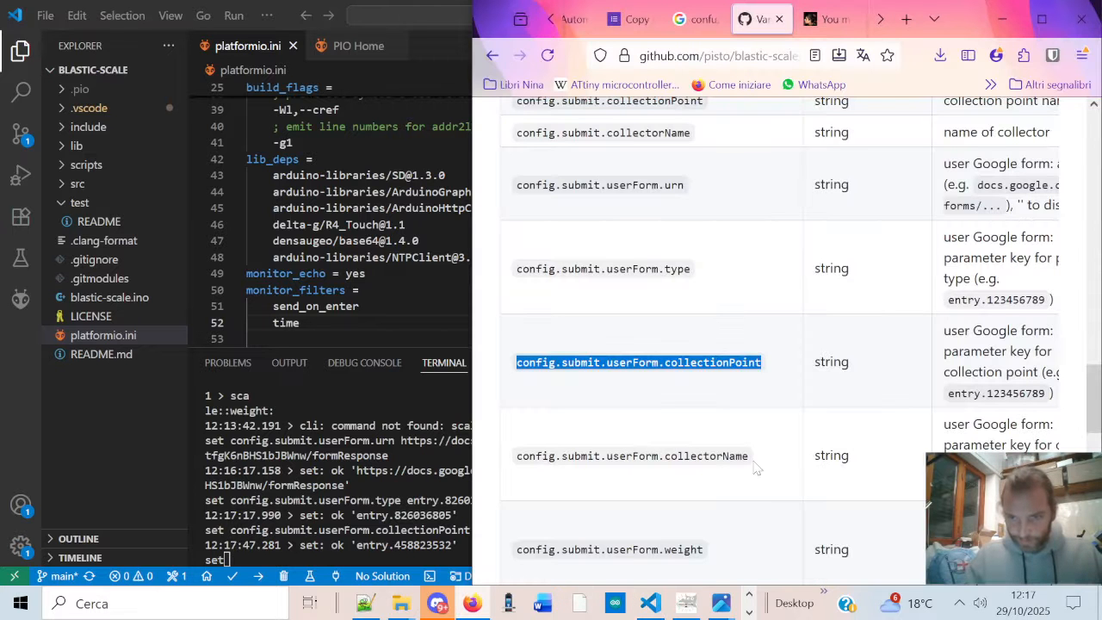
drag(765, 460, 517, 457)
key(ctrl+c)
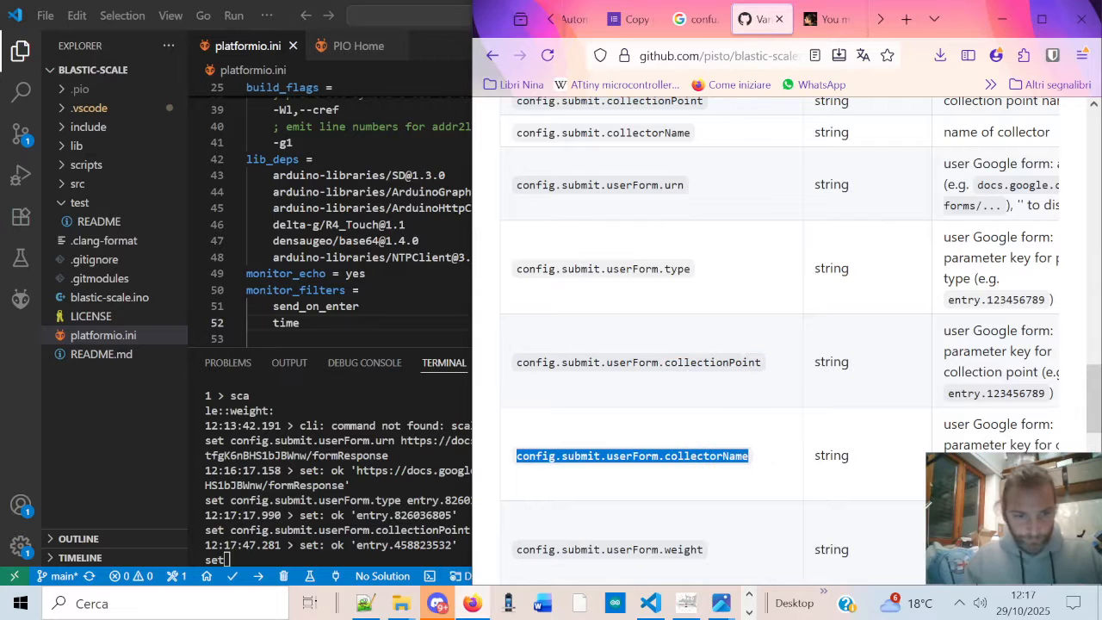
key(alt+Tab)
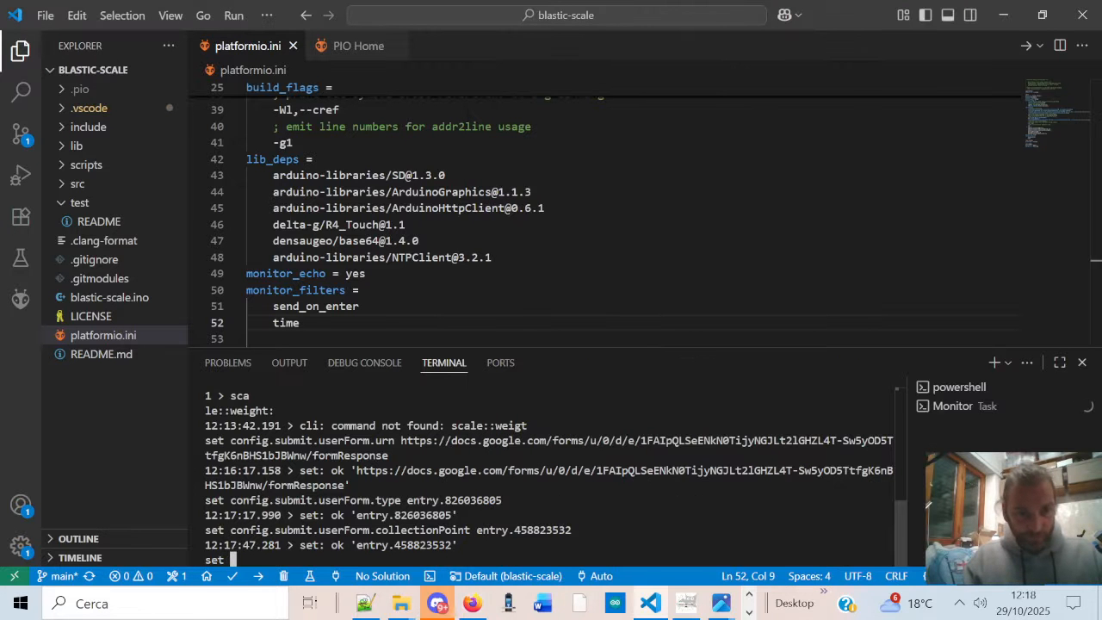
key(ctrl+v)
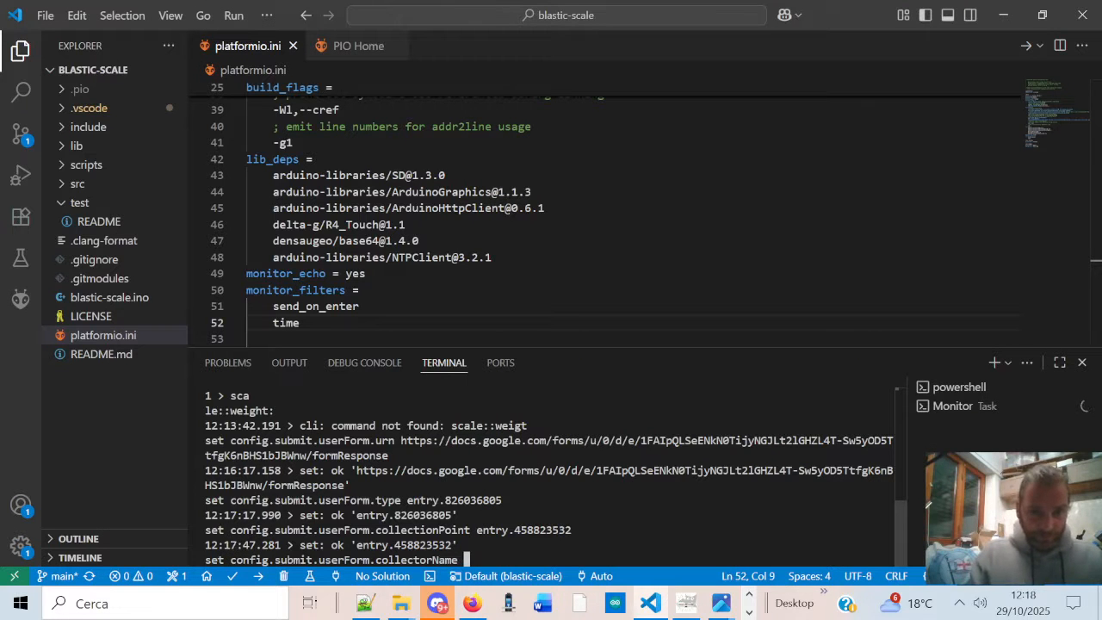
Step: Copy entry.649832752 from the Notepad++ form data and submit it as the config.submit.userForm.collectorName value in VS Code's serial monitor
click(365, 603)
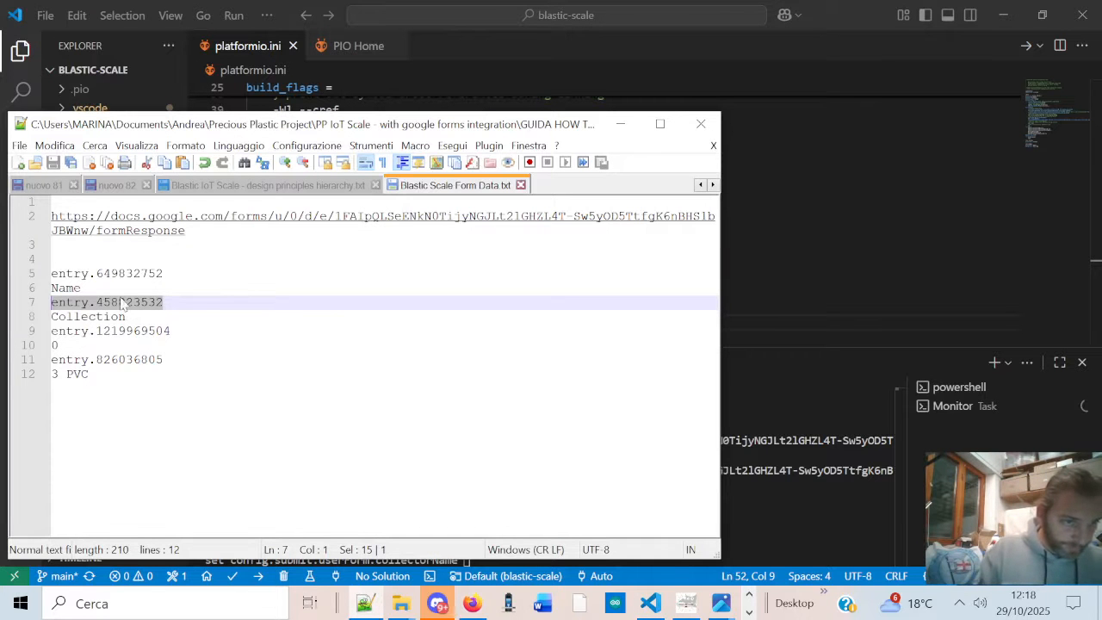
drag(164, 273, 51, 273)
key(ctrl+c)
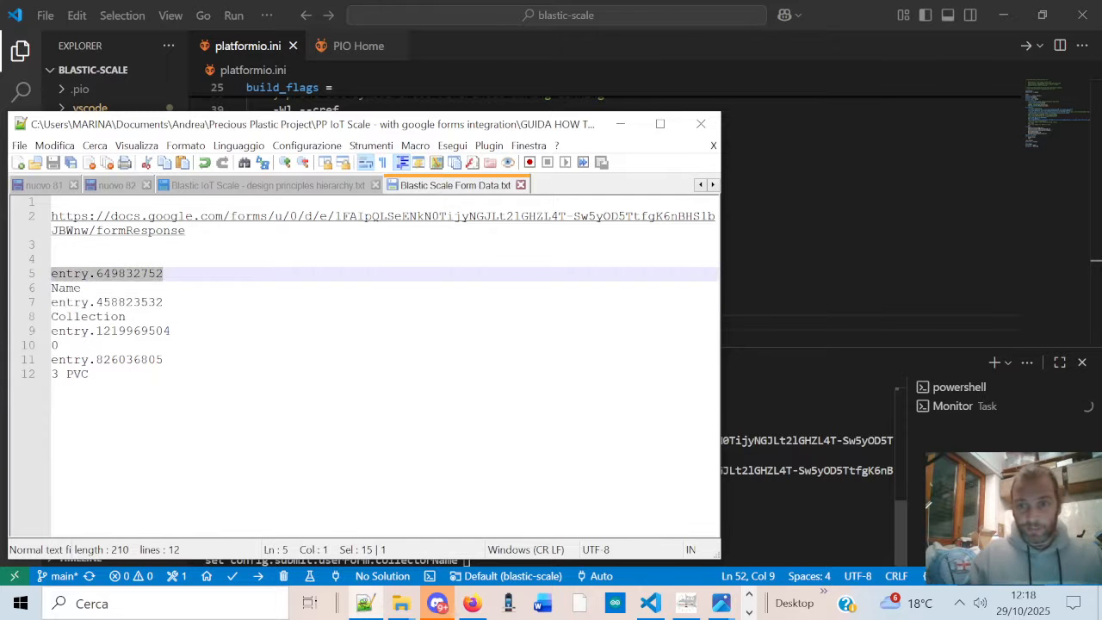
key(alt+Tab)
key(ctrl+v)
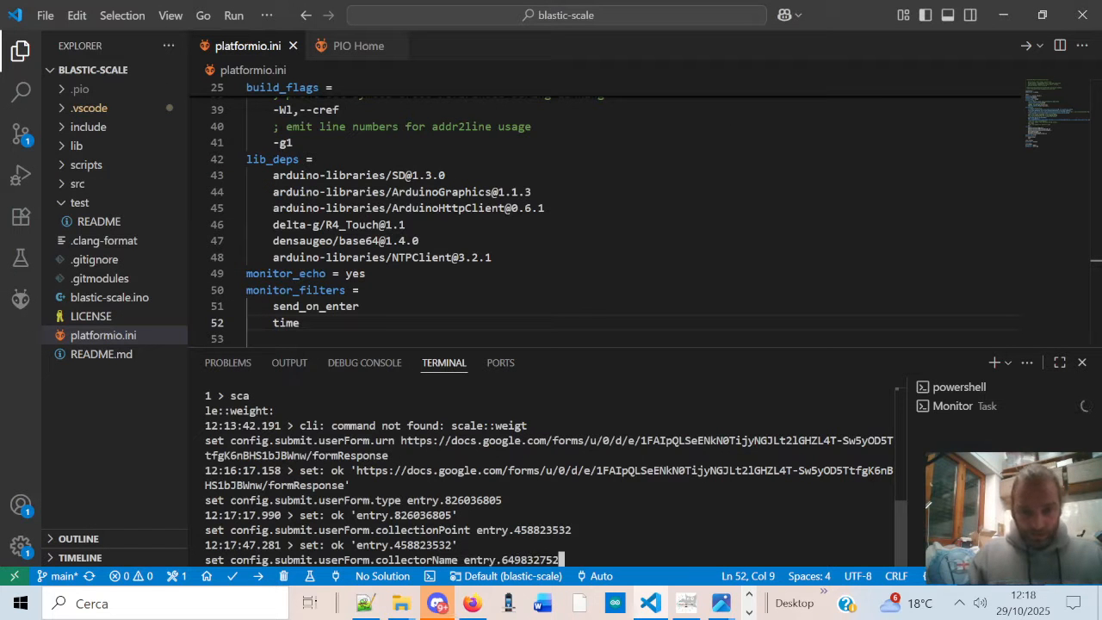
key(Return)
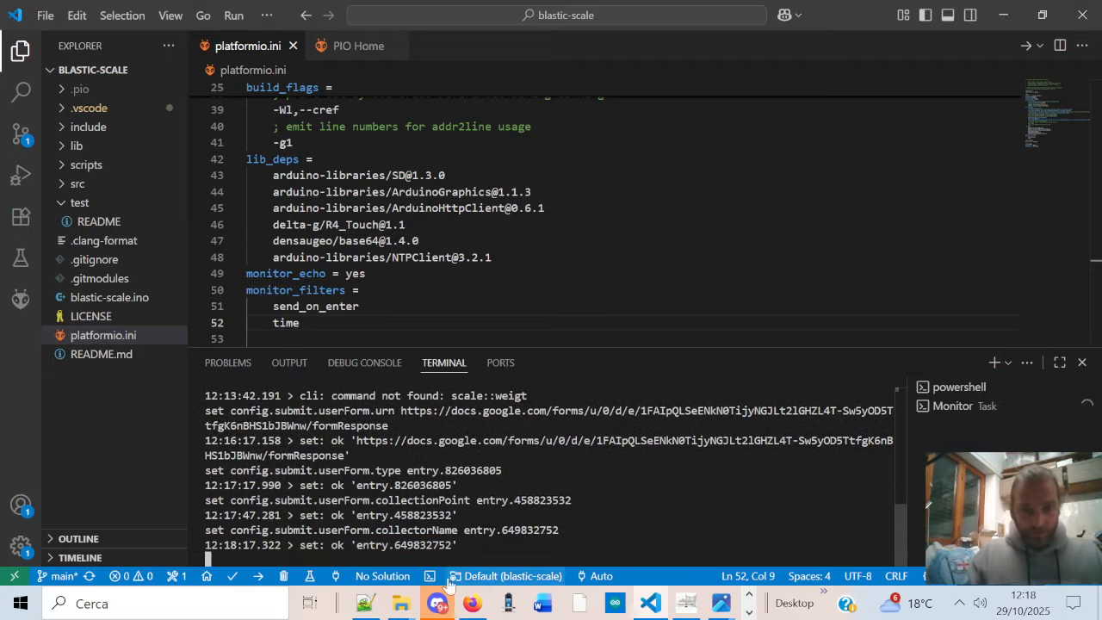
Step: Copy config.submit.userForm.weight from the Firefox wiki and begin the command "set config.submit.userForm.weight" in VS Code's serial monitor
click(481, 607)
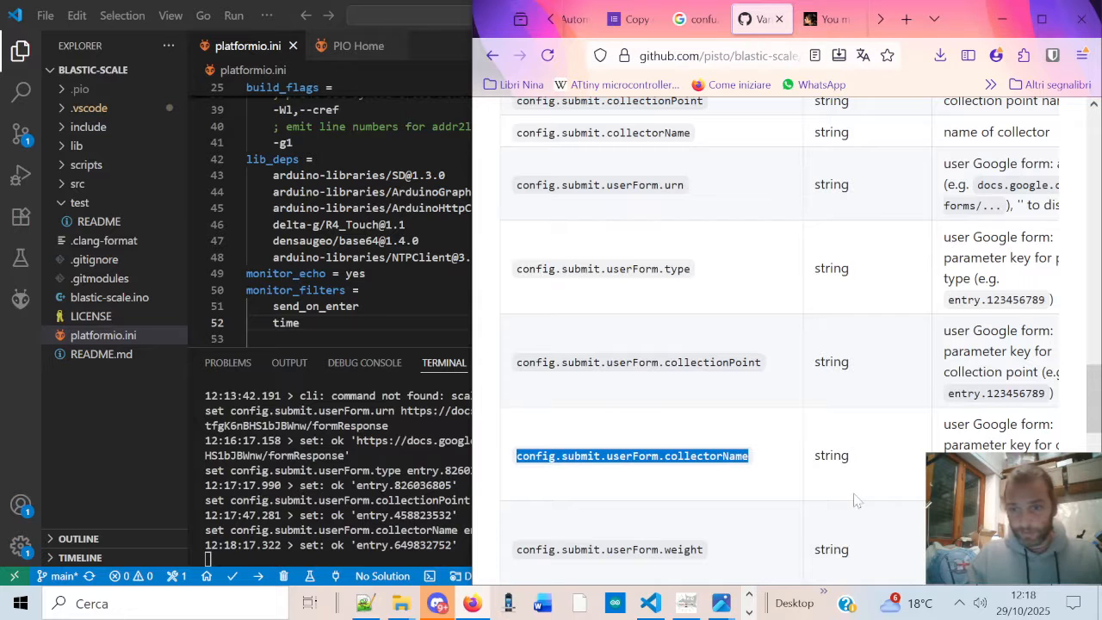
scroll(689, 465, down, 3)
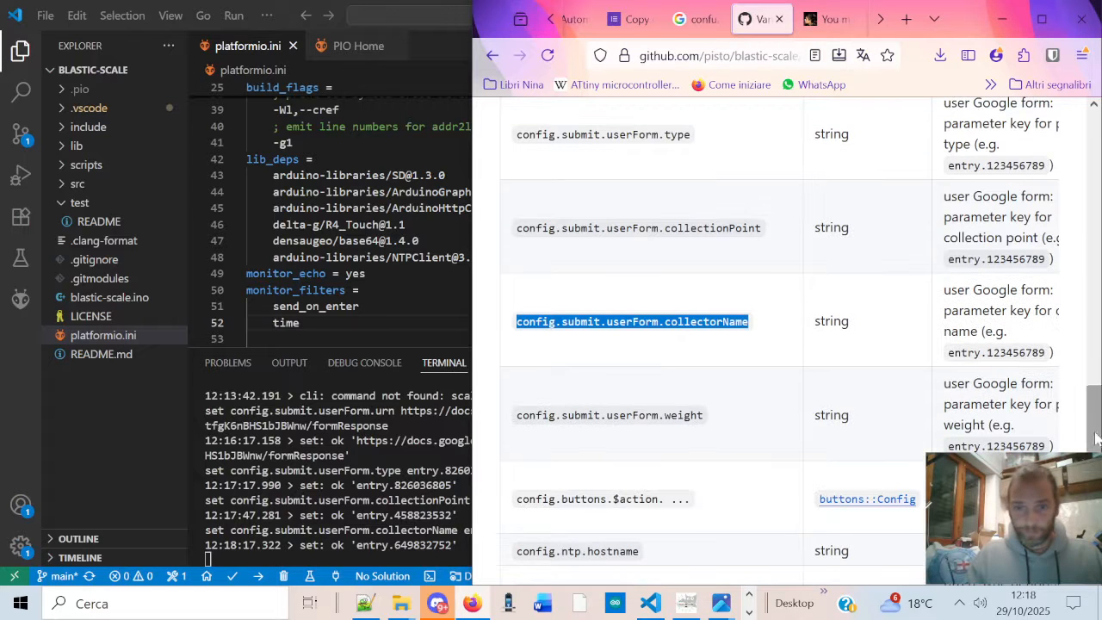
click(726, 424)
drag(726, 423, 515, 417)
key(ctrl+c)
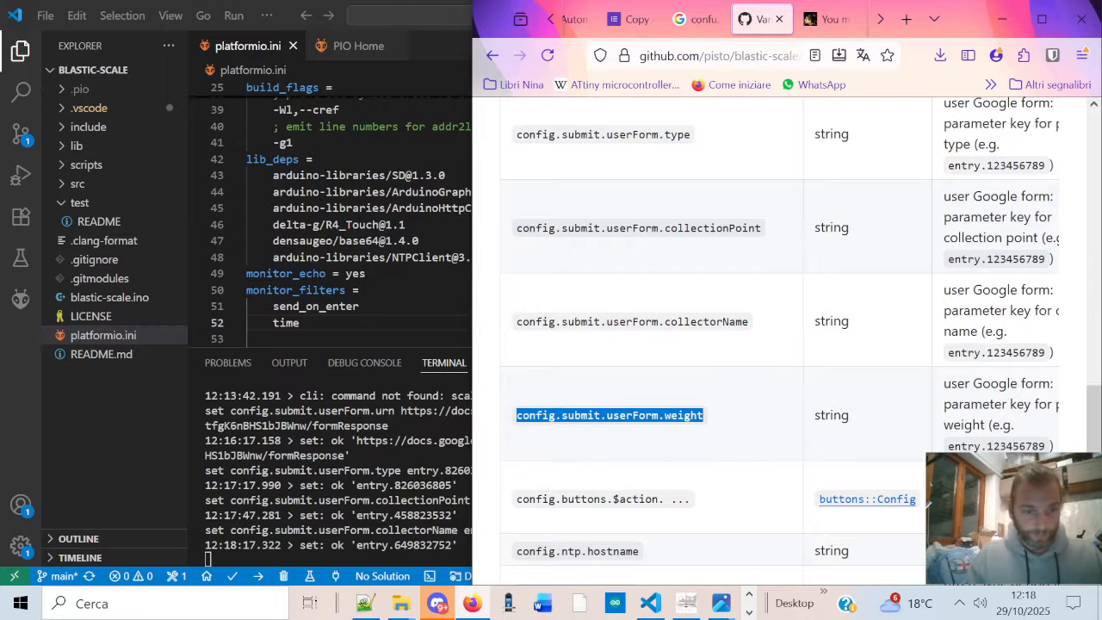
key(alt+Tab)
text(set)
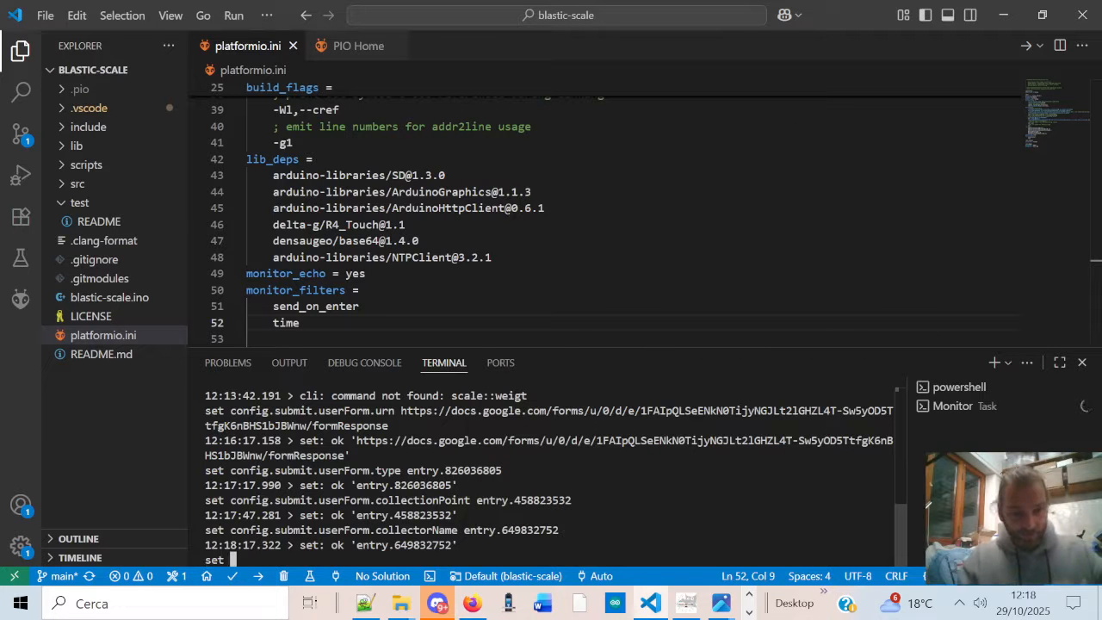
key(ctrl+v)
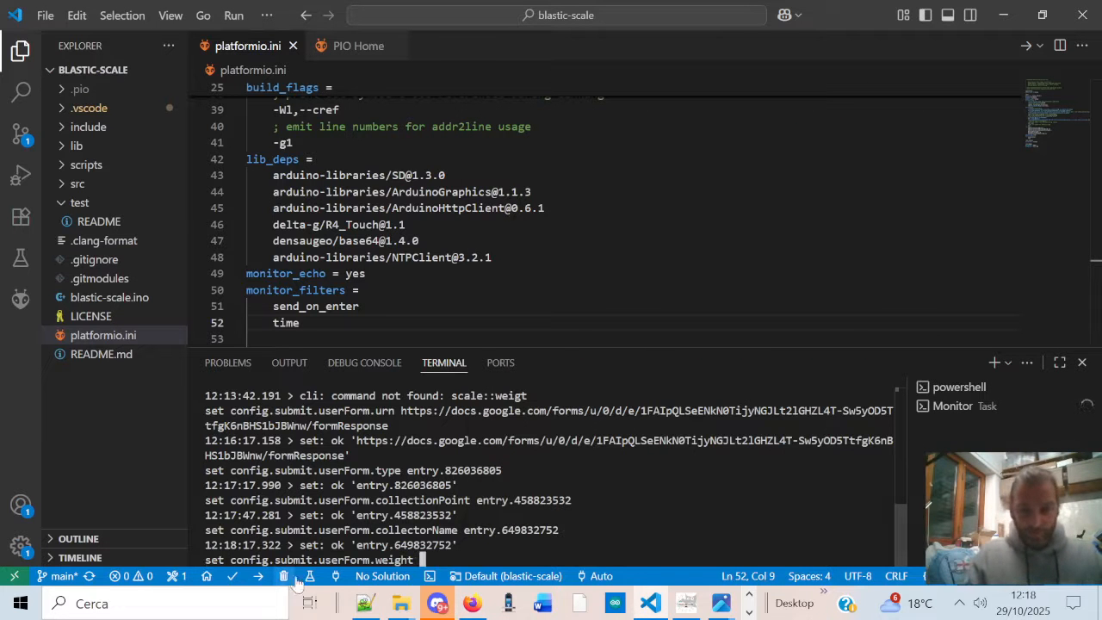
Step: Copy entry.1219969504 from the Notepad++ form data and submit it as the config.submit.userForm.weight value in VS Code's serial monitor
click(365, 603)
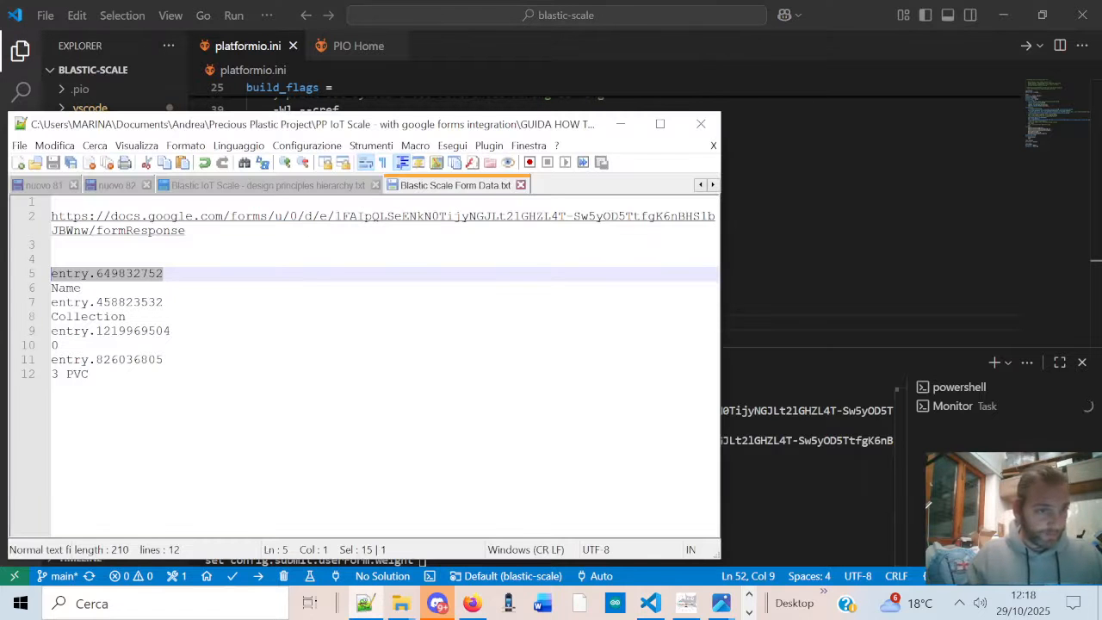
drag(164, 345, 51, 346)
click(172, 332)
drag(172, 331, 51, 333)
key(ctrl+c)
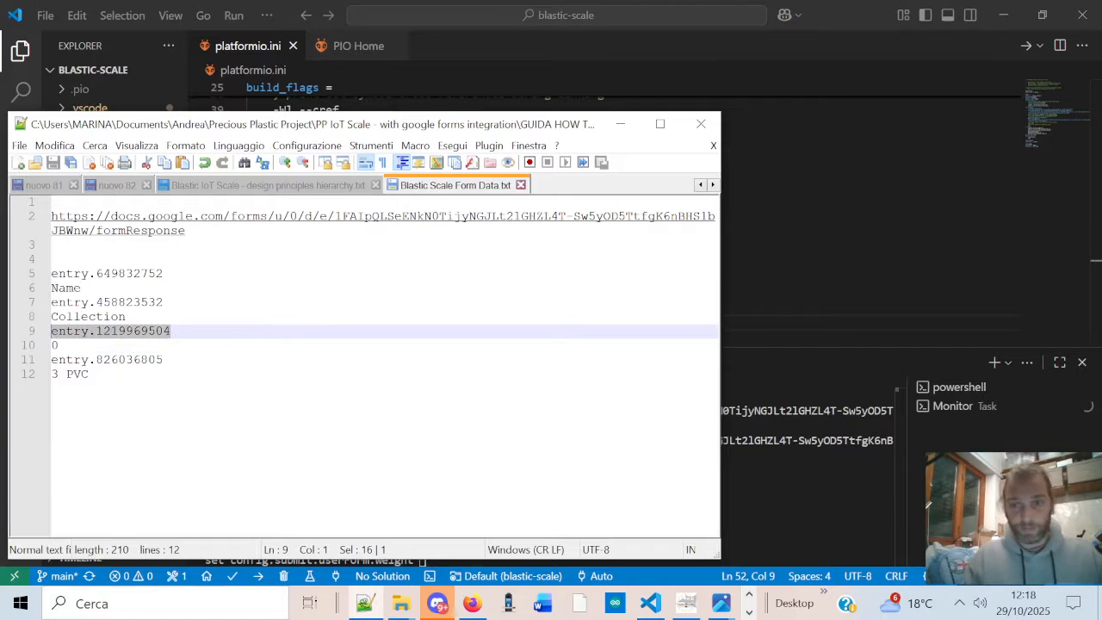
key(alt+Tab)
key(ctrl+v)
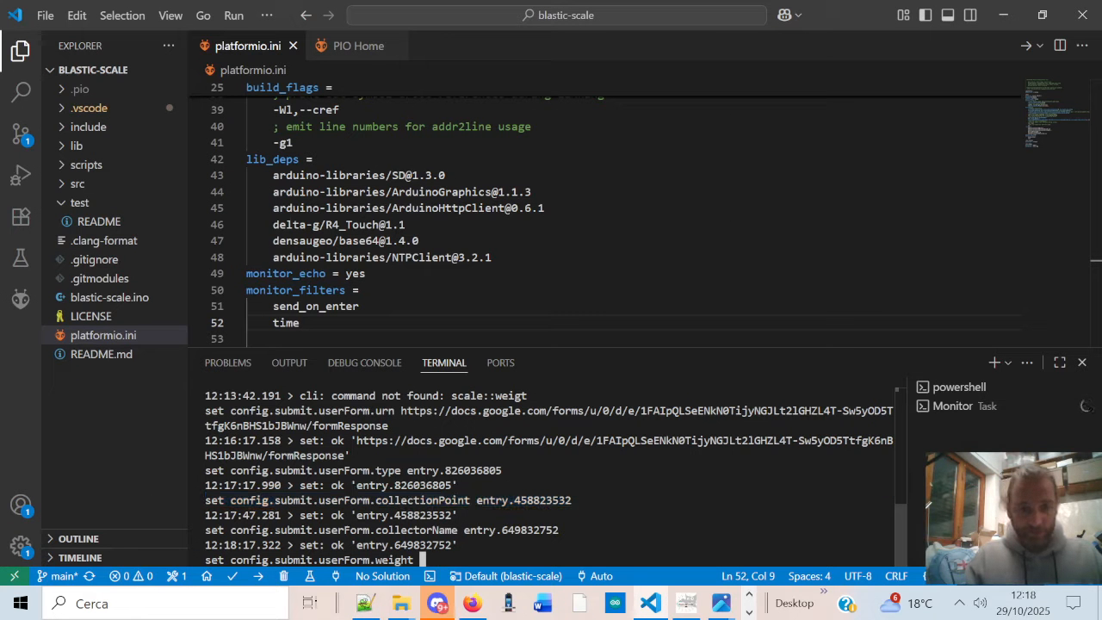
key(ctrl+v)
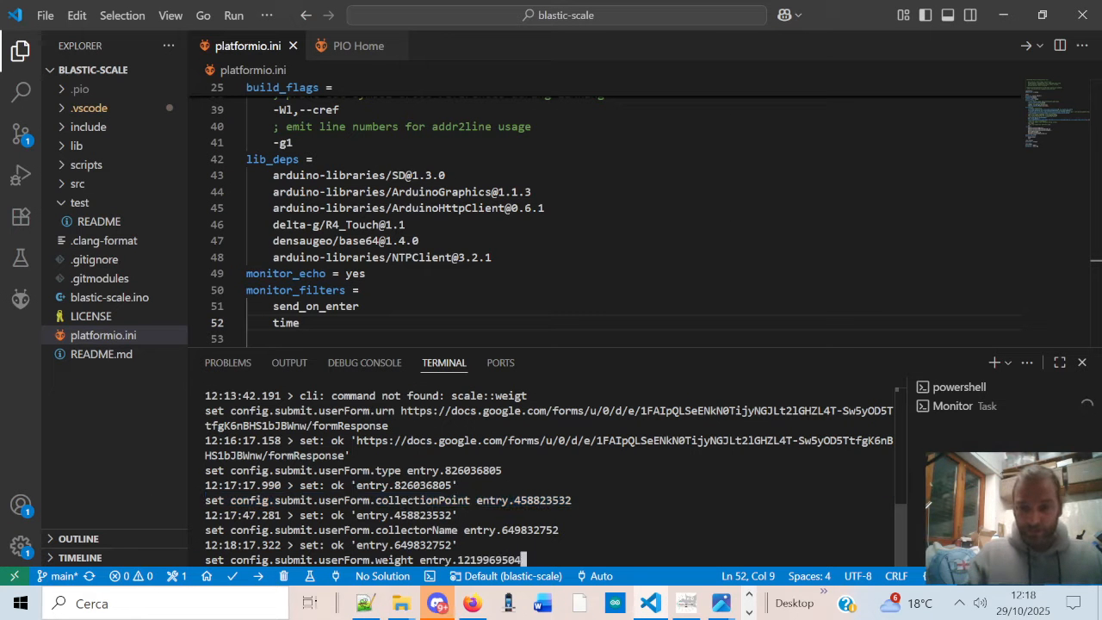
key(Return)
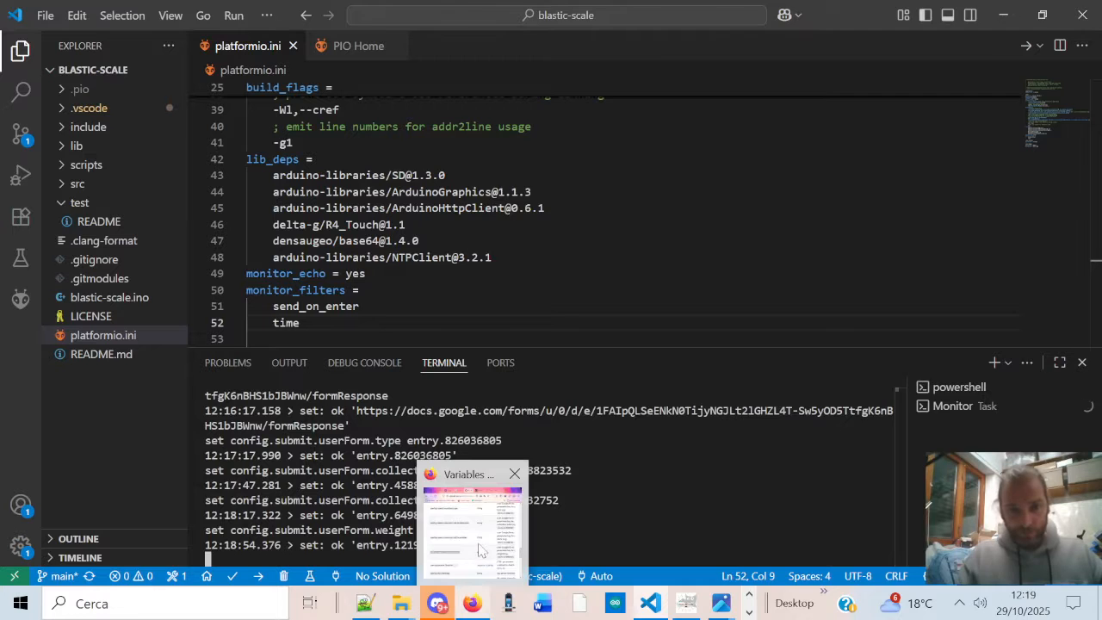
Step: Go back to the Command-line-interface wiki page in Firefox and highlight the eeprom::save command with its description
click(480, 547)
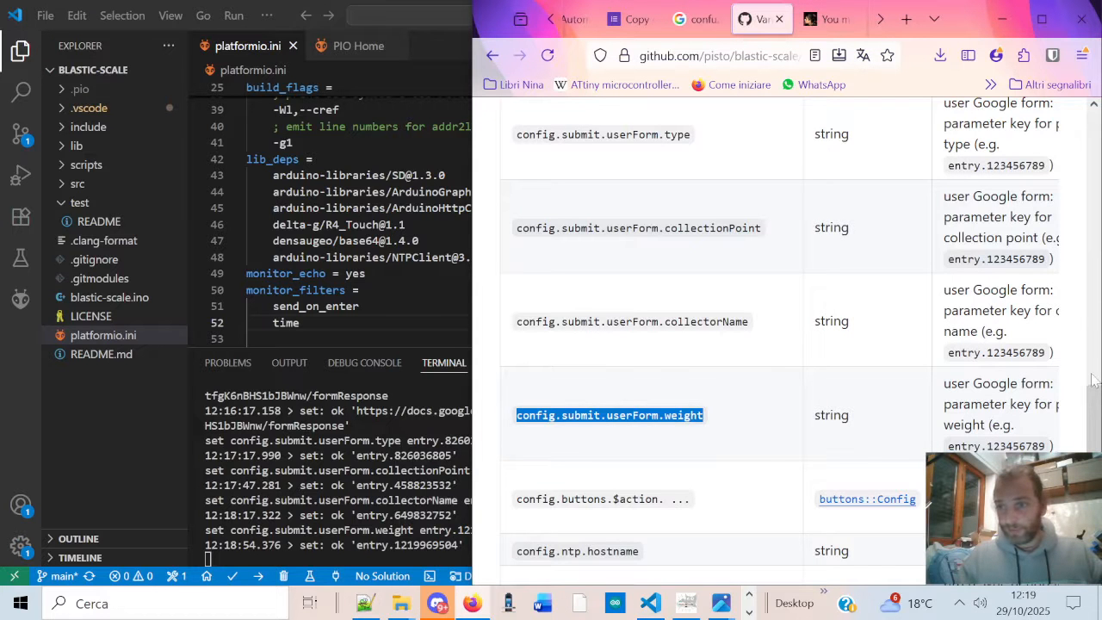
drag(1094, 407, 1096, 203)
click(493, 56)
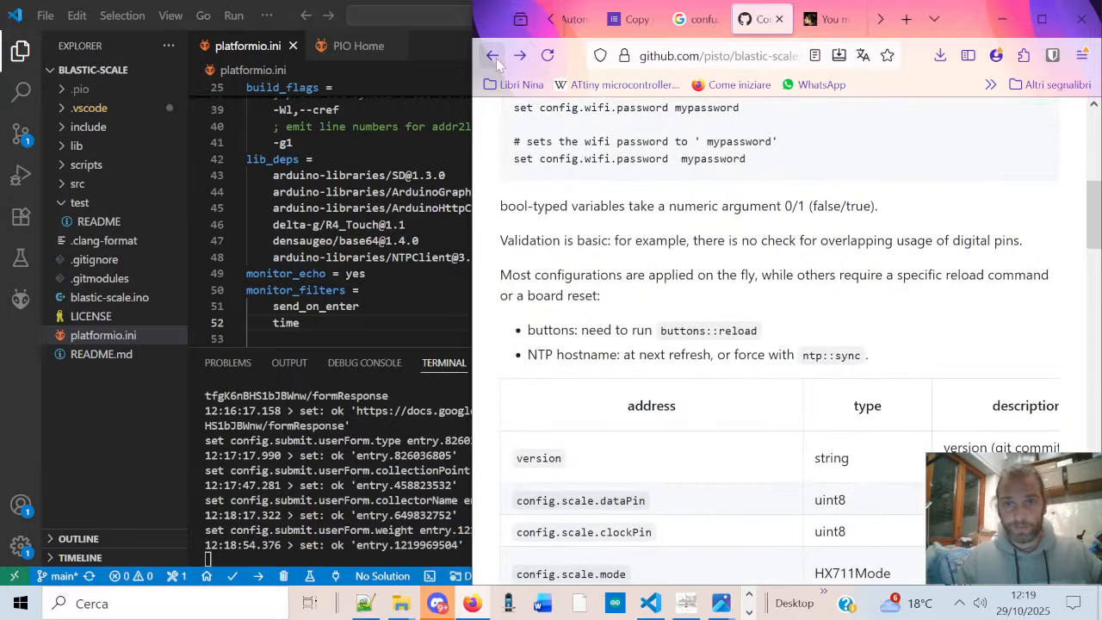
drag(1096, 370, 1090, 463)
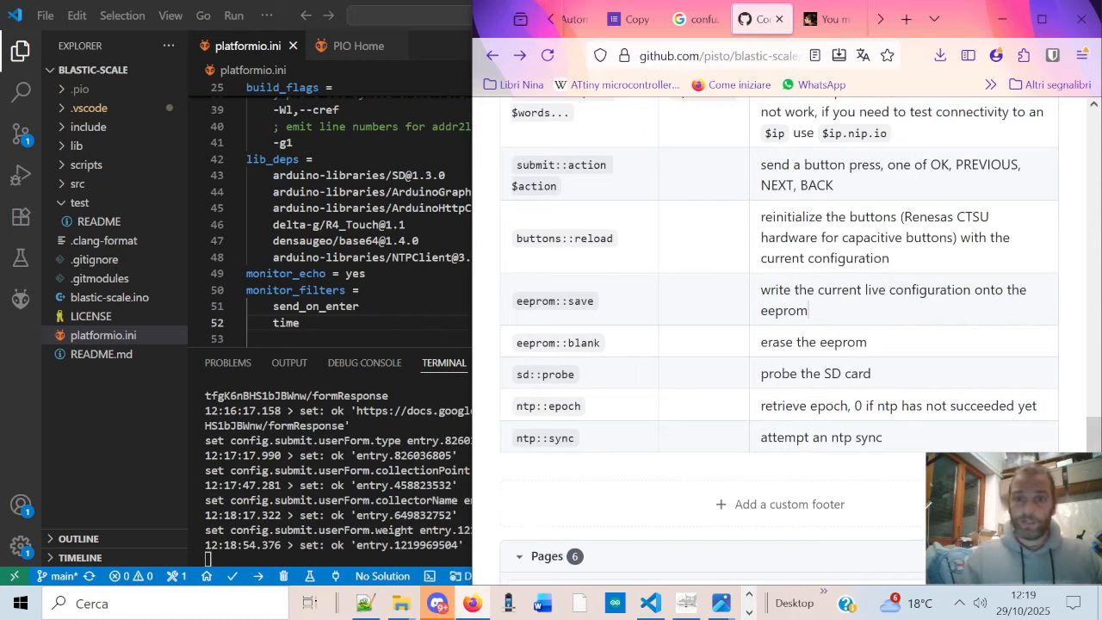
drag(848, 317, 518, 312)
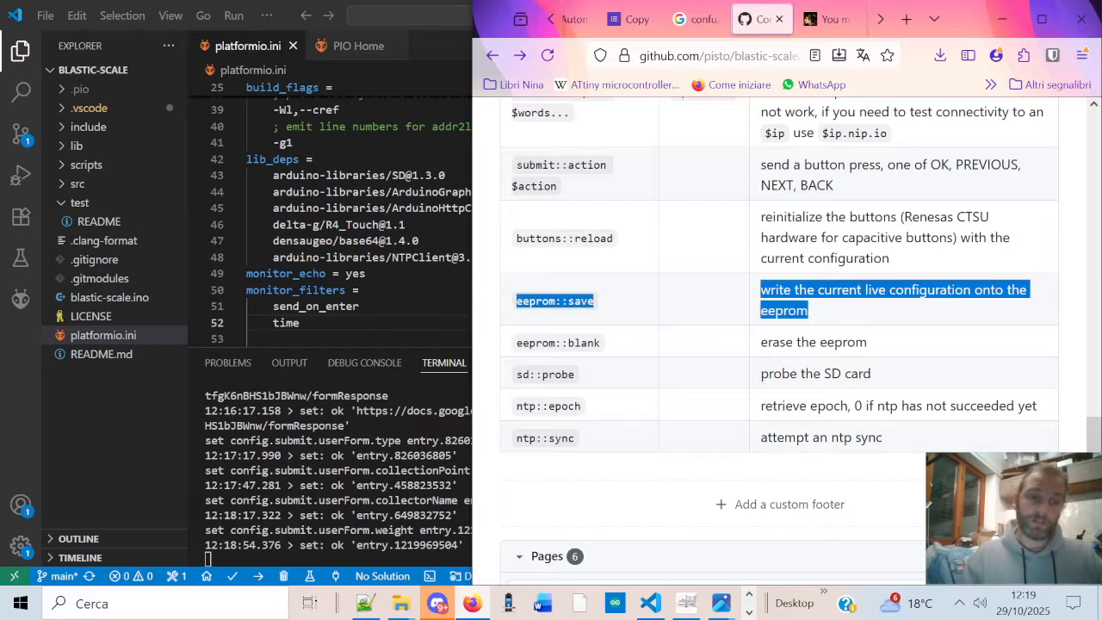
Step: Switch to VS Code and run eeprom::save in the serial monitor to write the live configuration to the EEPROM
key(alt+Tab)
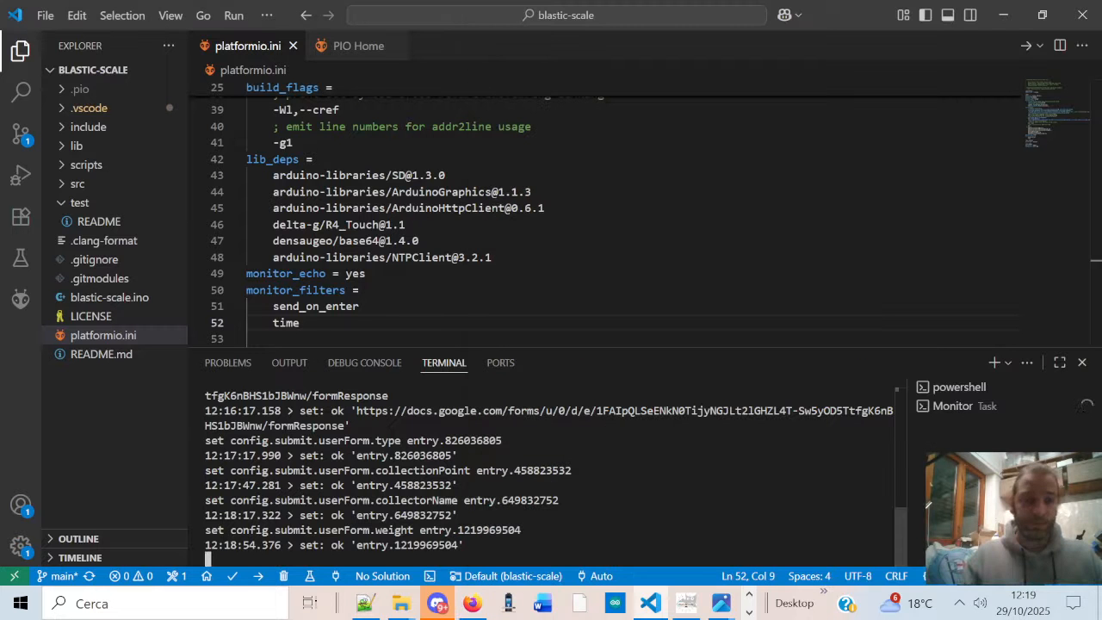
text(eepr)
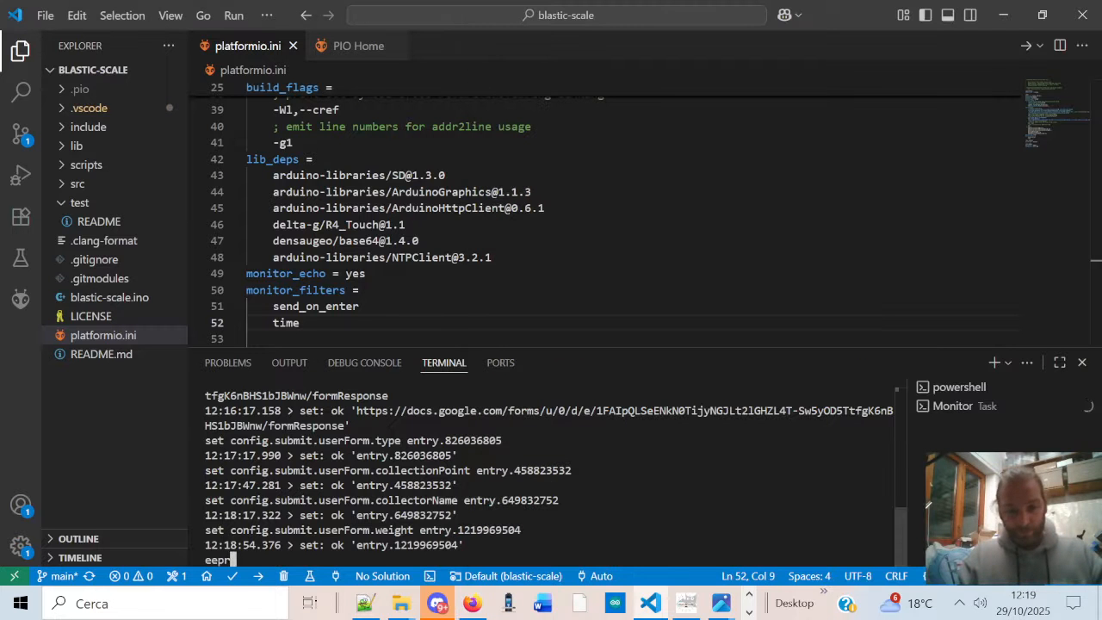
text(om::)
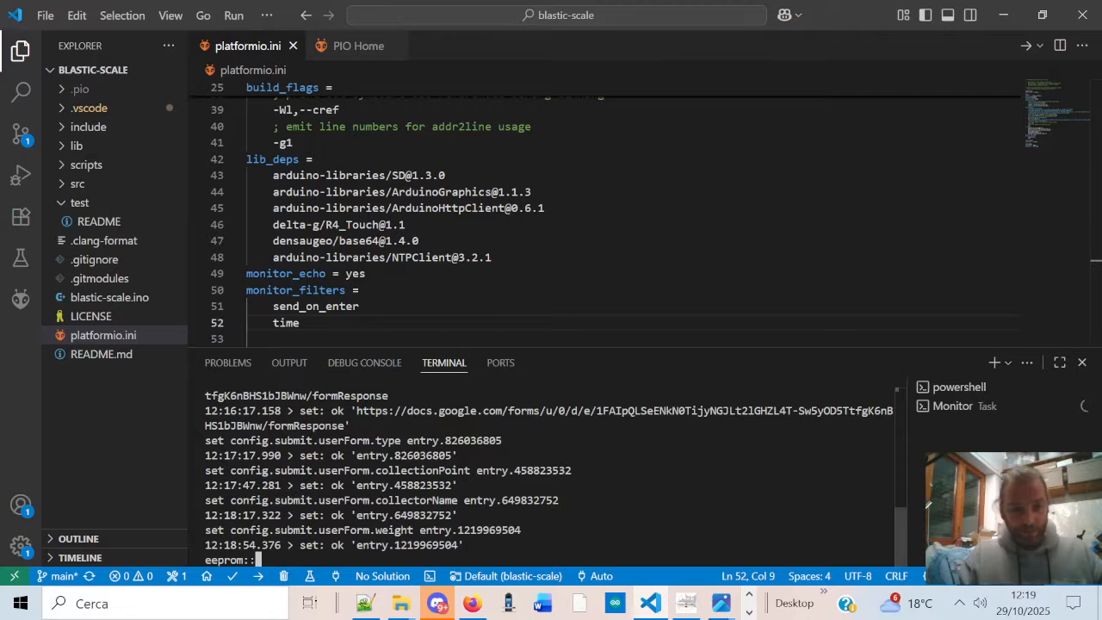
text(save)
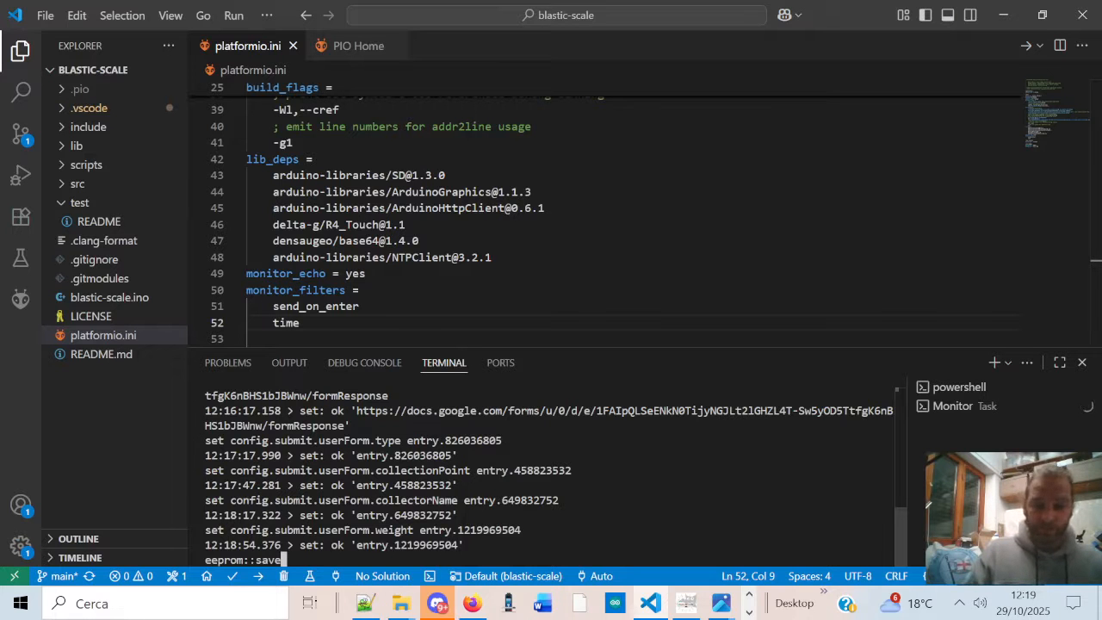
key(Return)
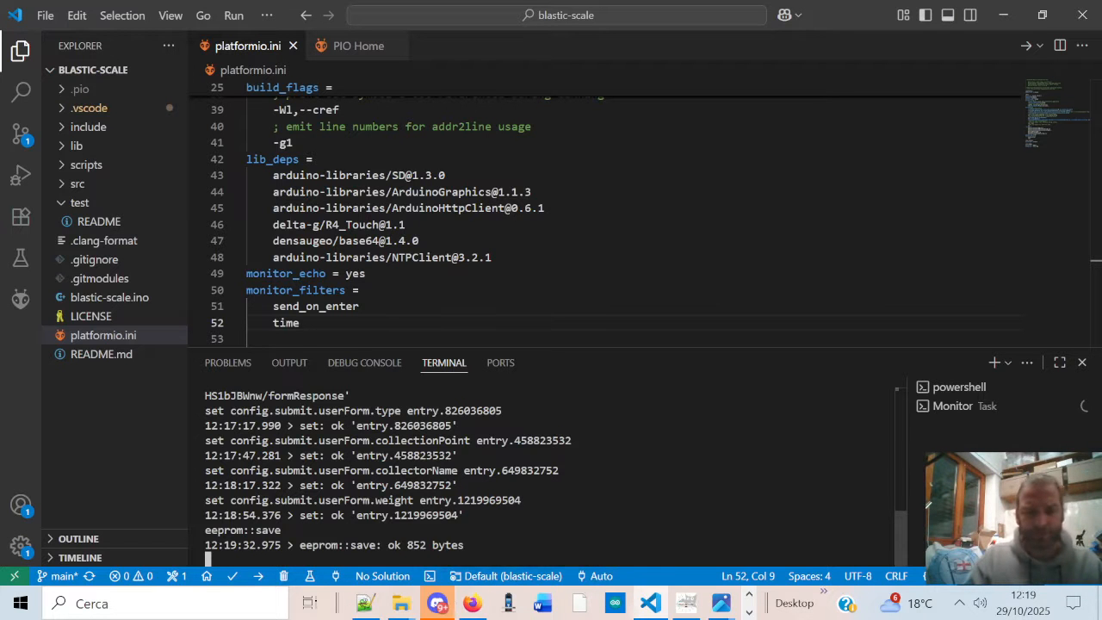
Step: Highlight the scale's response to the config.submit.userForm.weight command in VS Code's serial monitor
mouse_move(440, 603)
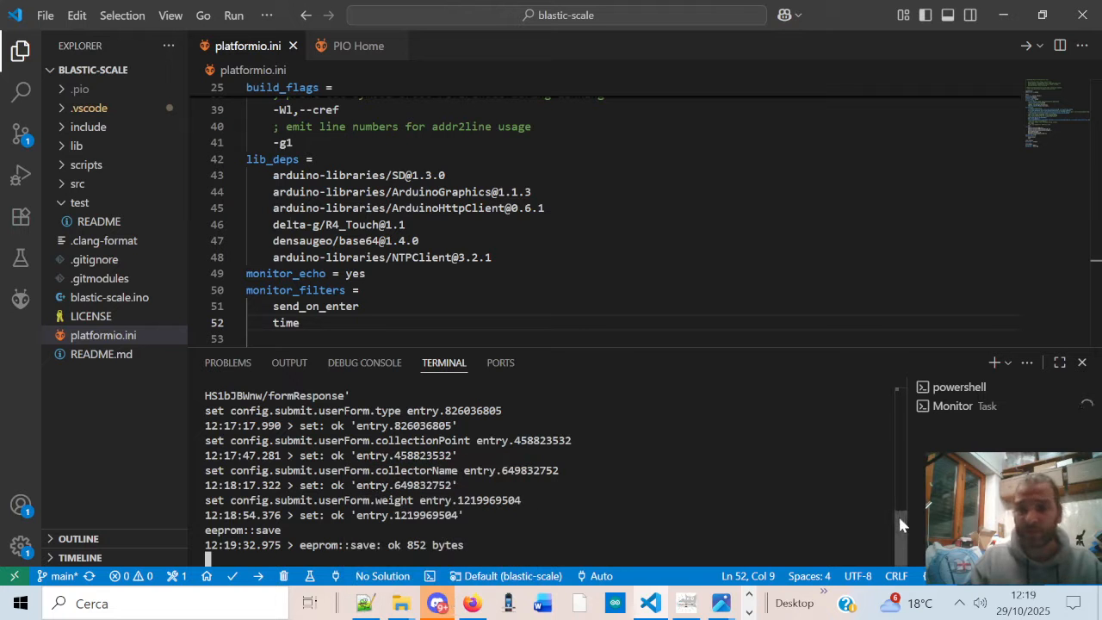
drag(899, 514, 927, 530)
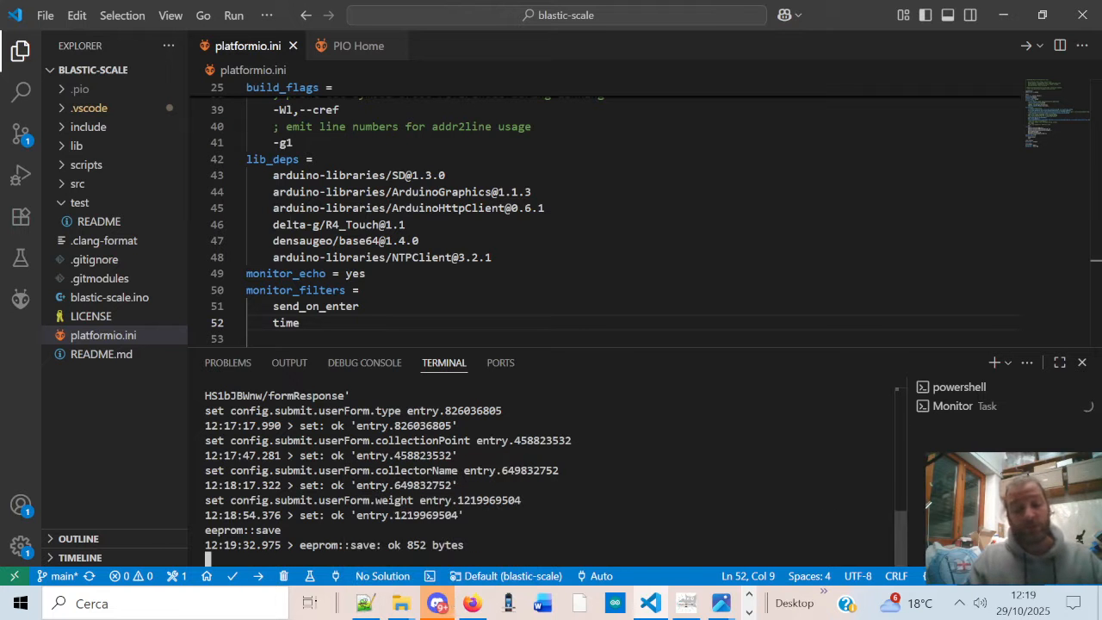
click(1000, 18)
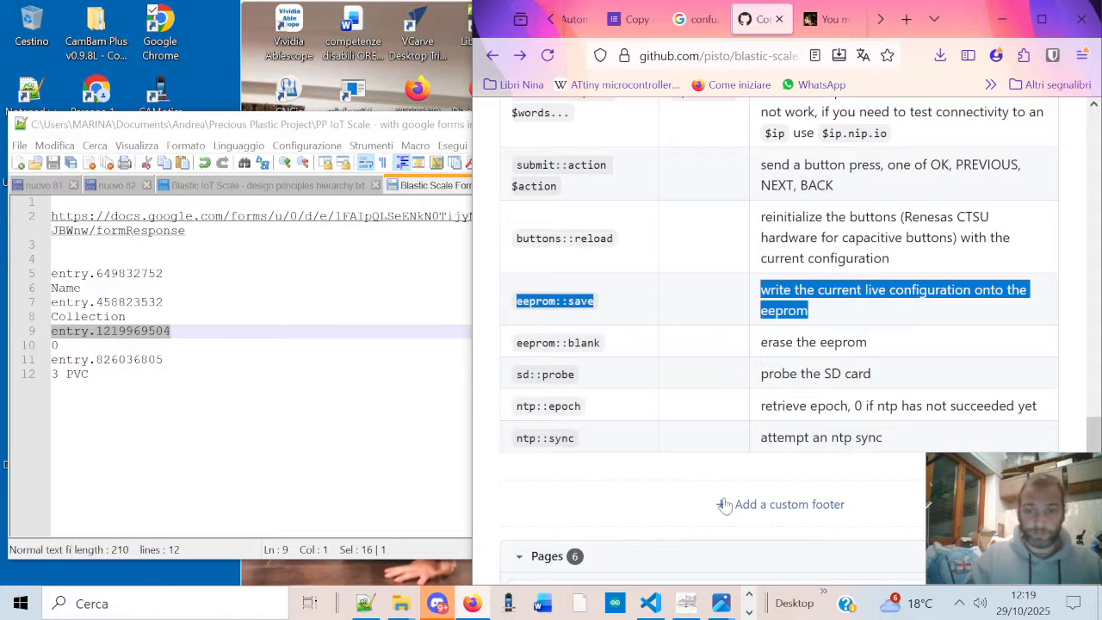
click(650, 603)
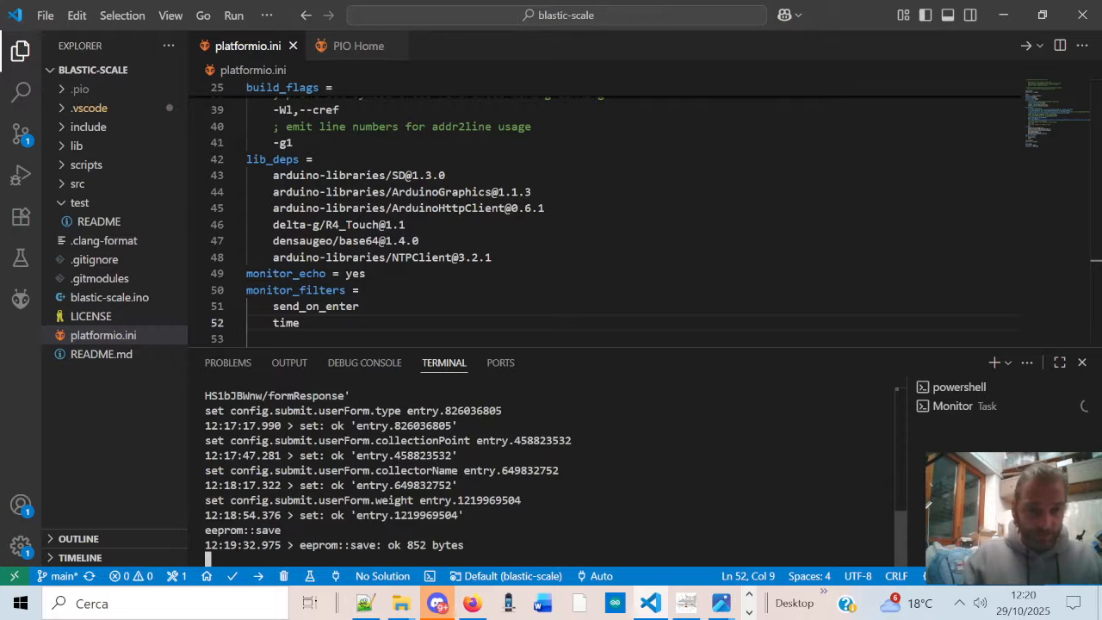
drag(300, 515, 465, 515)
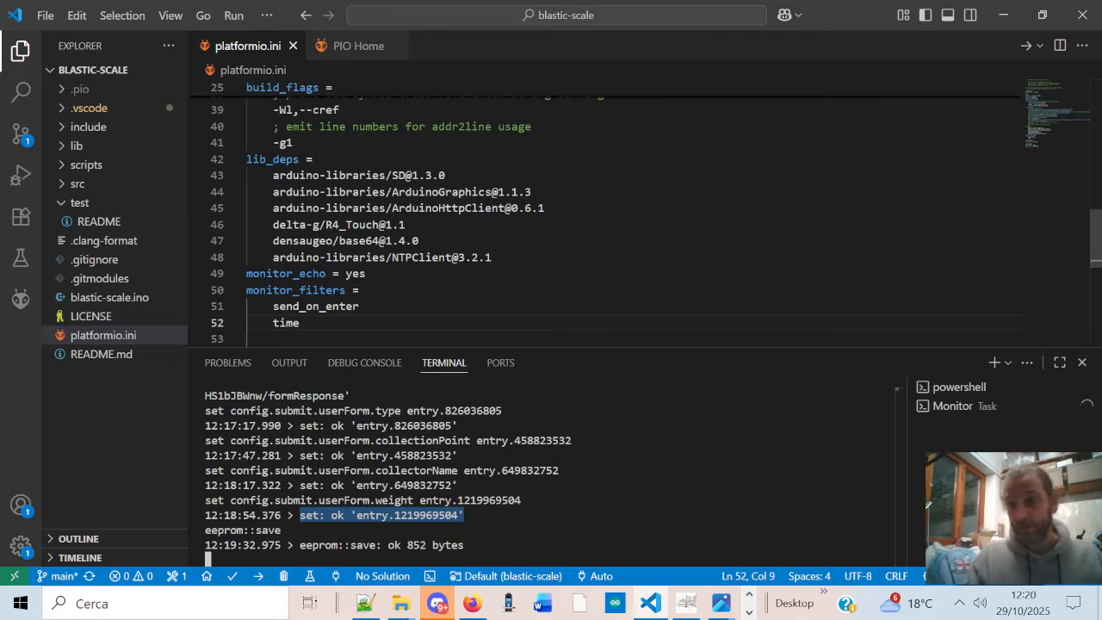
Step: Minimize VS Code and maximize the Firefox window showing the Command-line-interface wiki page
click(1003, 14)
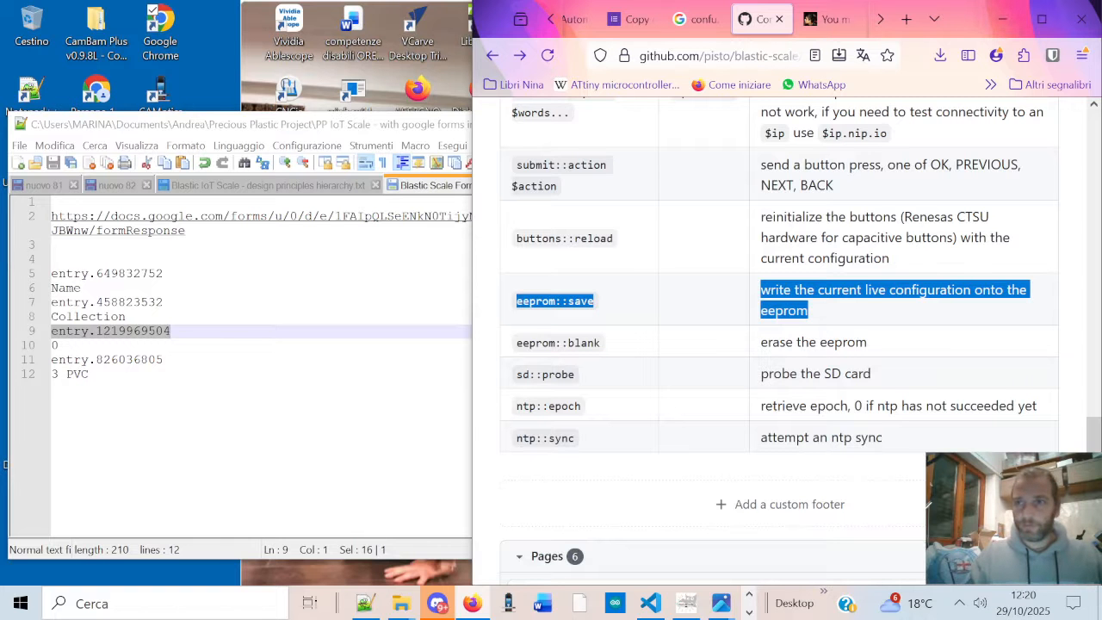
click(1042, 24)
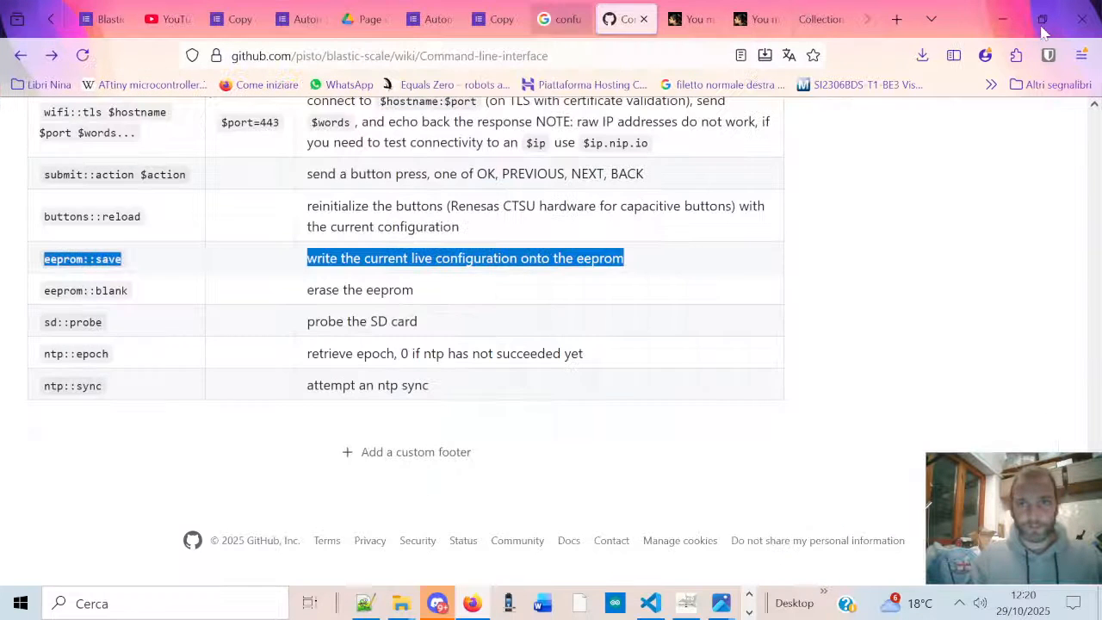
Step: Switch to the copied Blastic IoT Scale form and review its response summary, including collection point, type of plastic and amount in KG
click(94, 22)
click(234, 19)
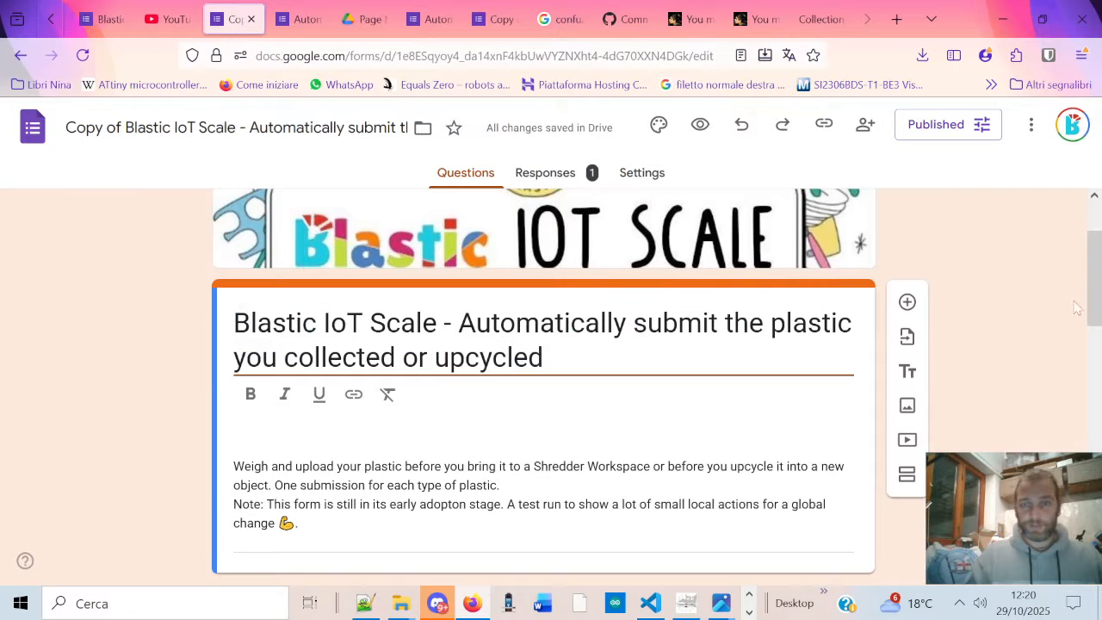
drag(1099, 297, 1089, 247)
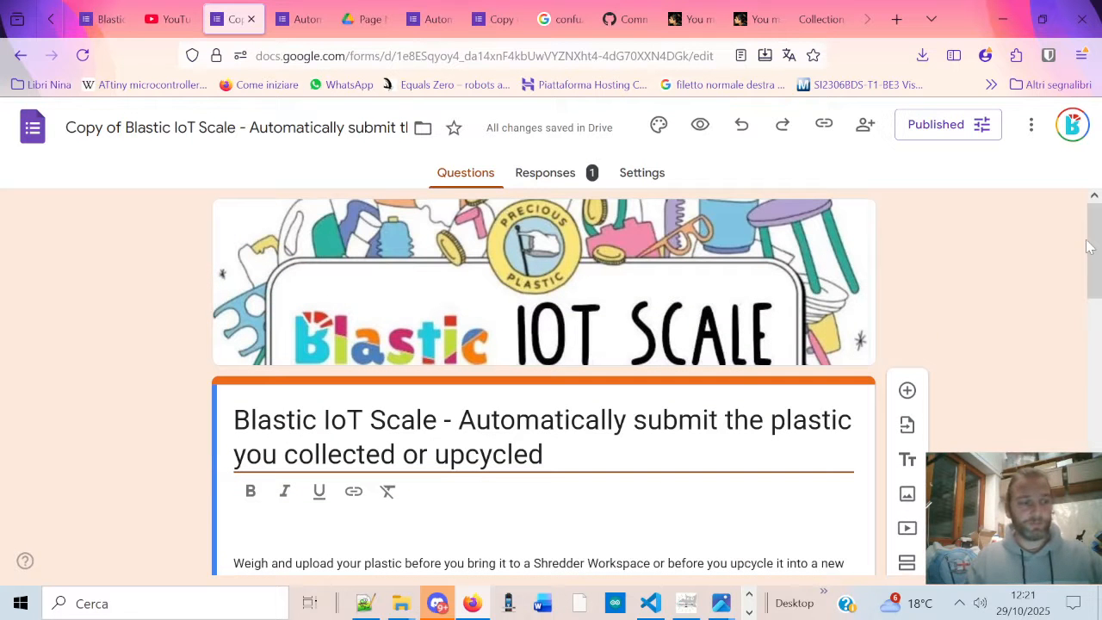
drag(1089, 247, 1081, 184)
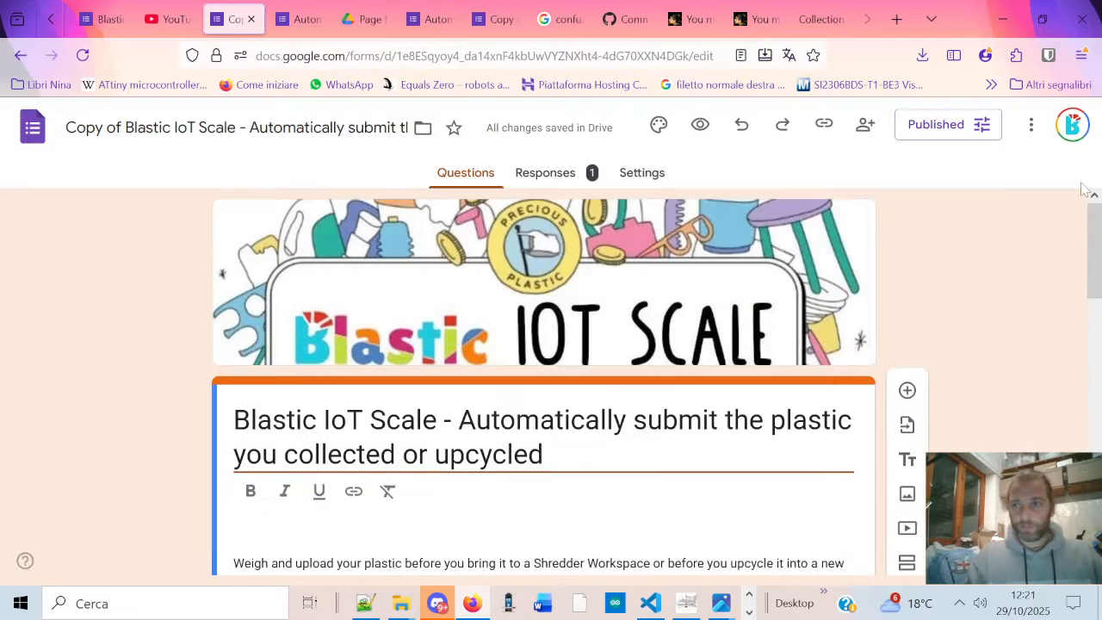
click(550, 177)
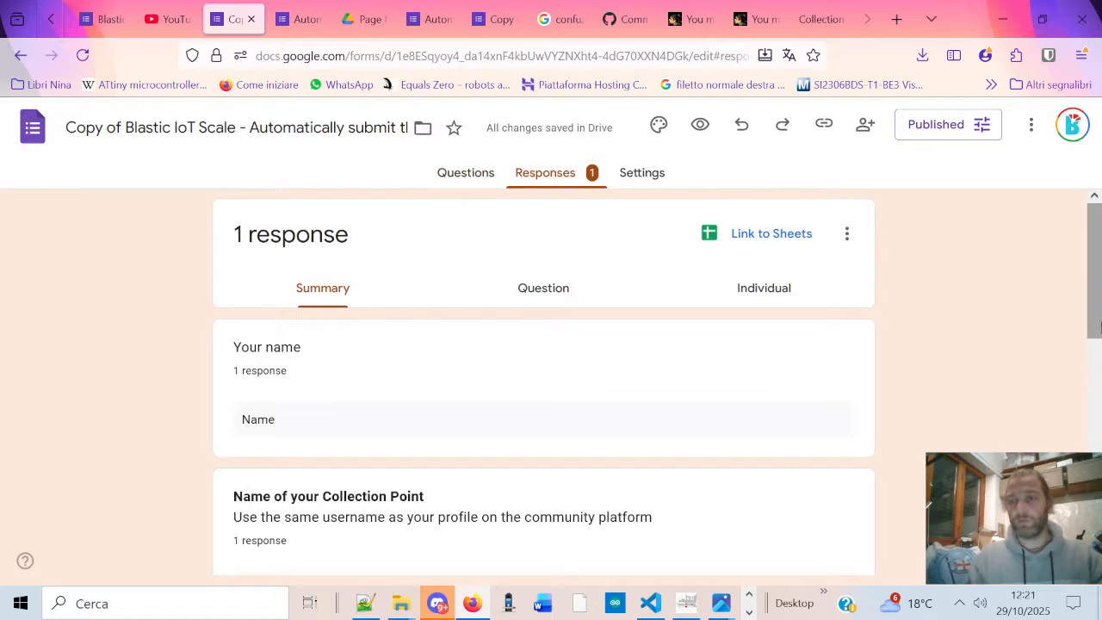
drag(1097, 293, 1099, 366)
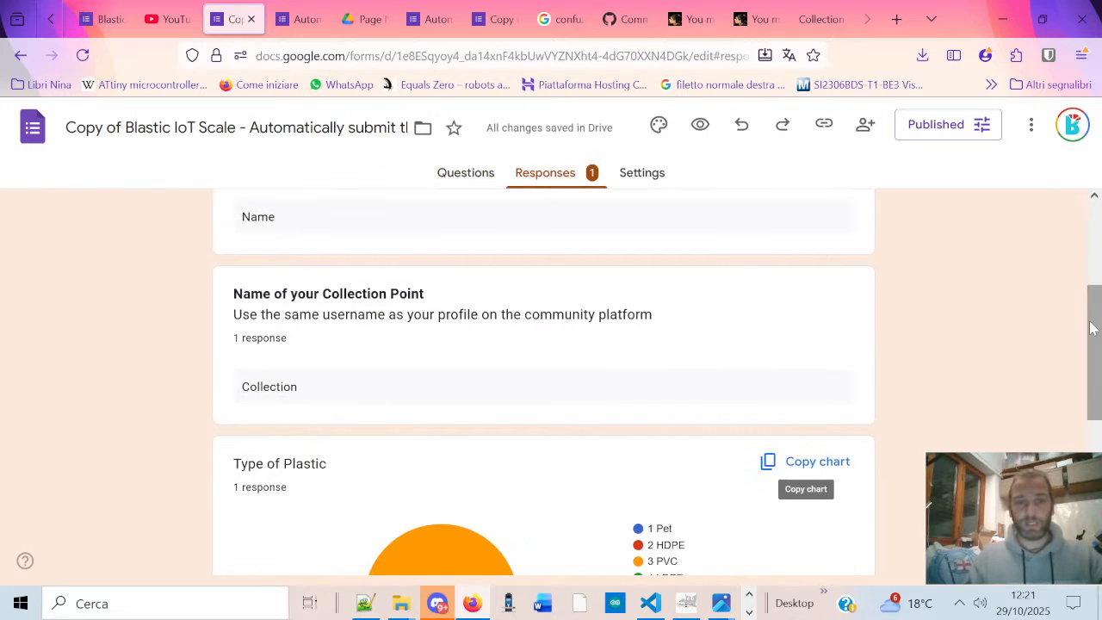
drag(1093, 328, 1096, 442)
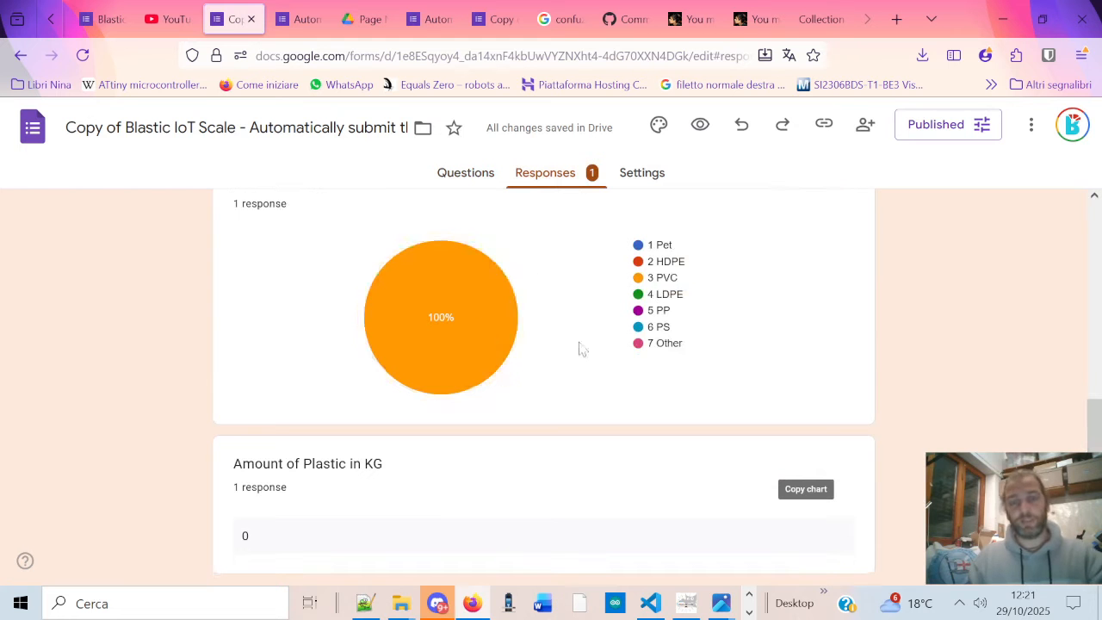
mouse_move(466, 318)
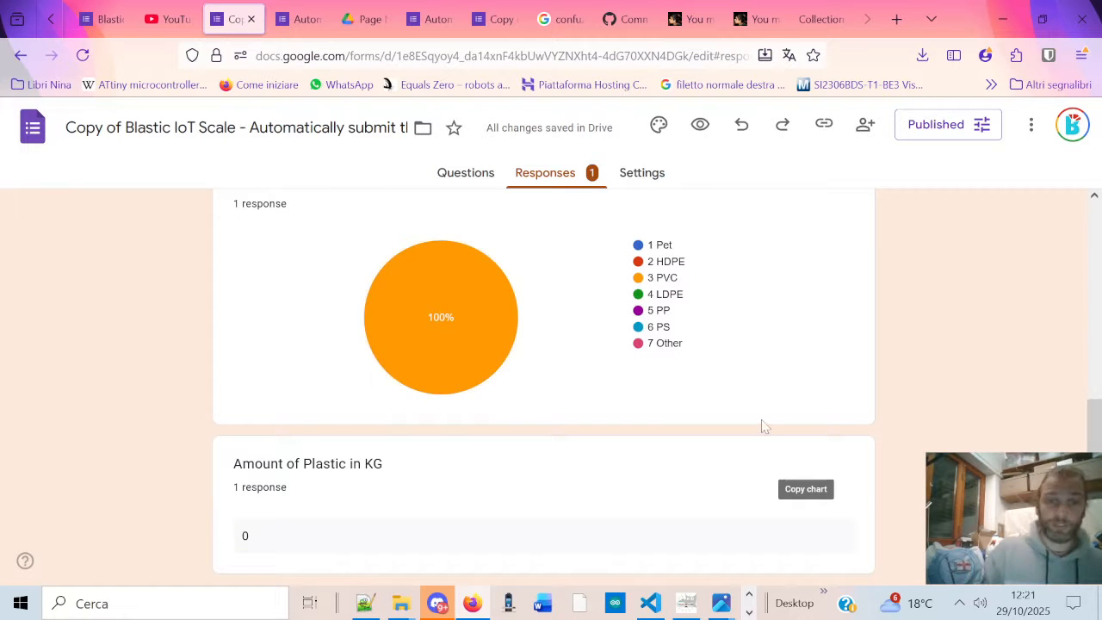
drag(1095, 469, 1096, 234)
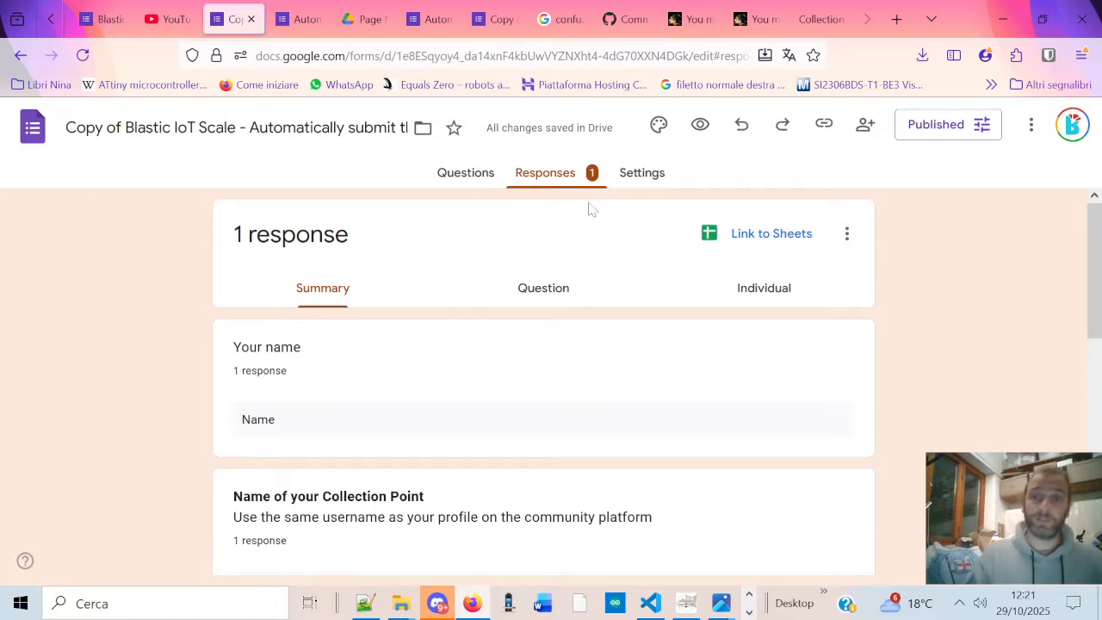
Step: Link the copied form's responses to a new Google Sheets spreadsheet and dismiss the Advanced table formatting tip
click(767, 244)
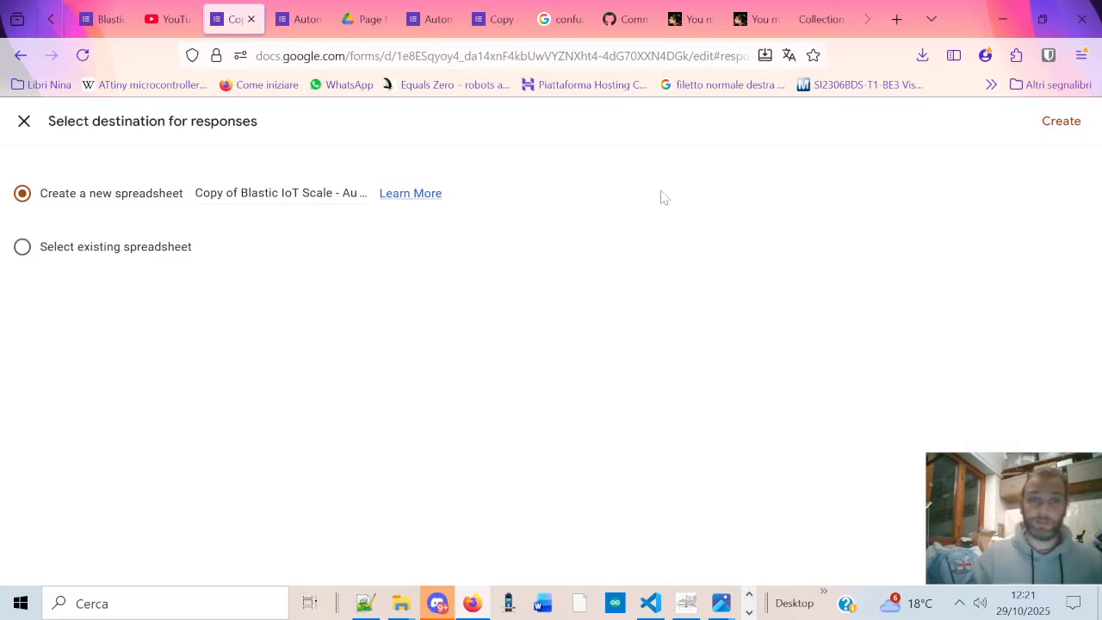
click(1063, 121)
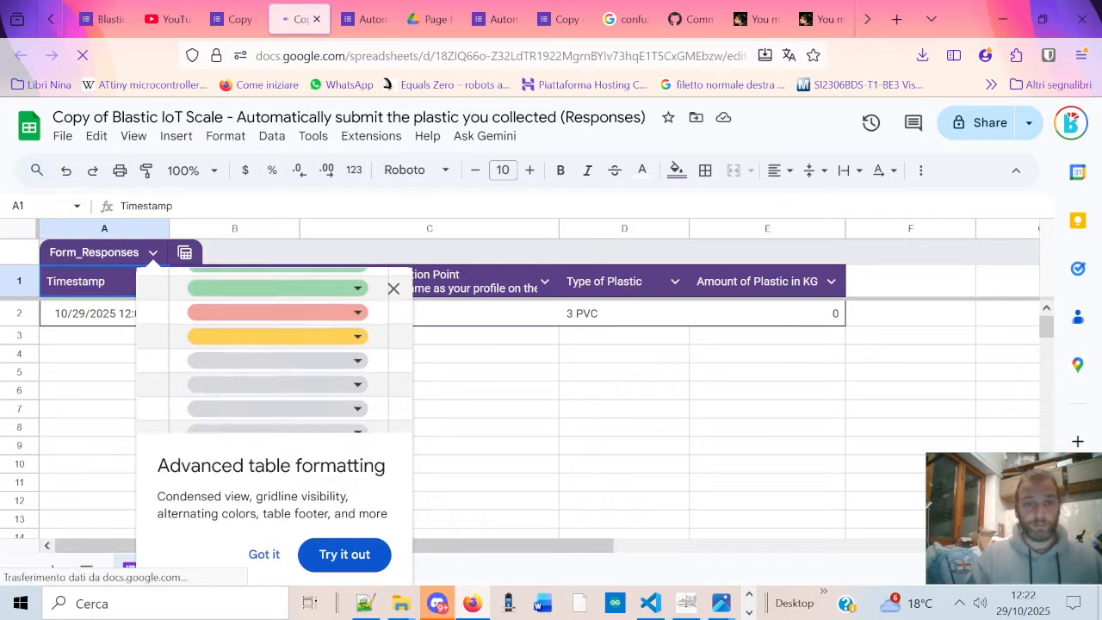
click(394, 290)
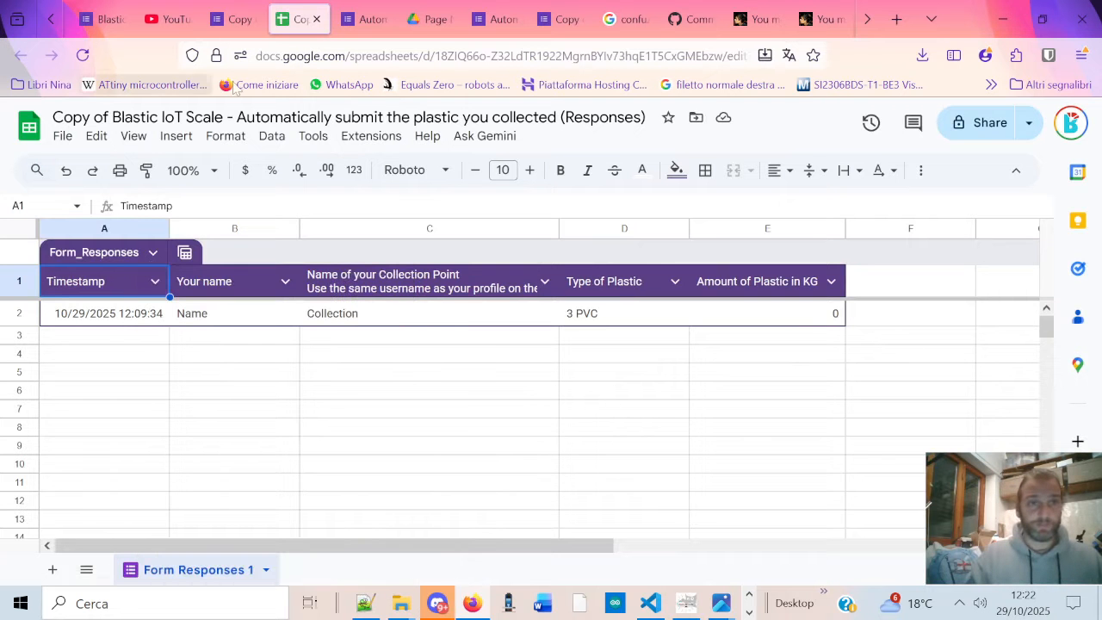
click(82, 22)
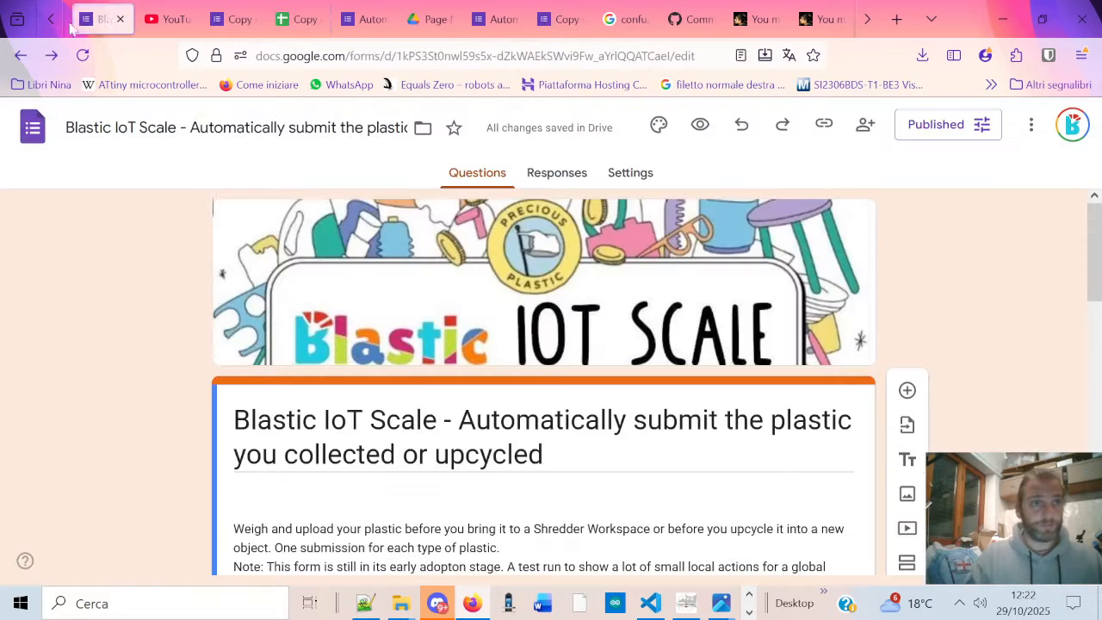
double_click(54, 23)
click(54, 23)
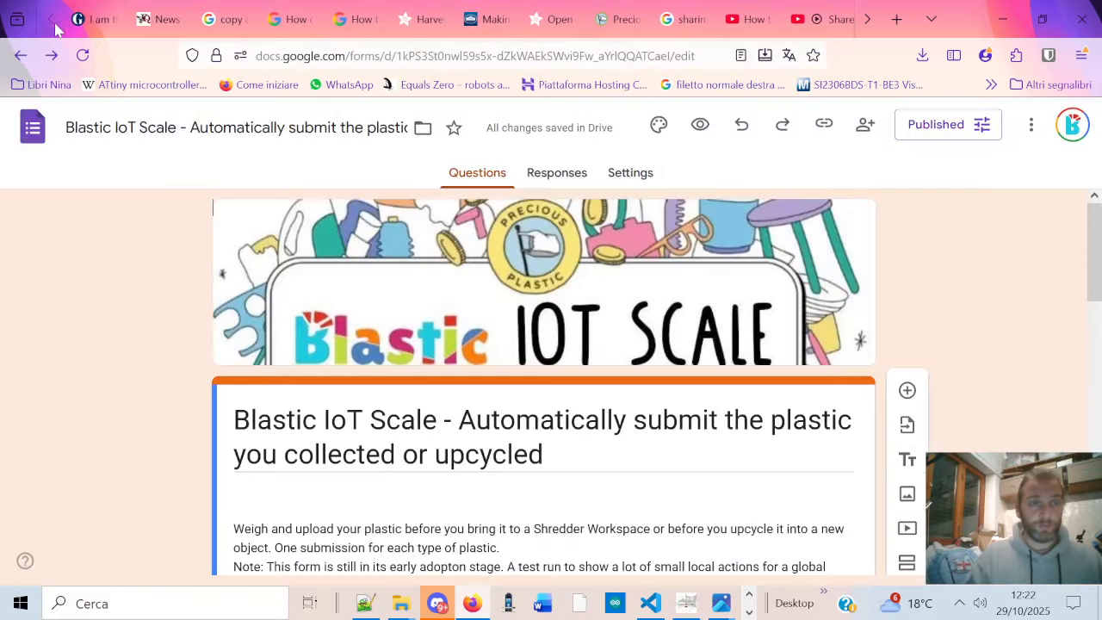
click(868, 24)
click(868, 24)
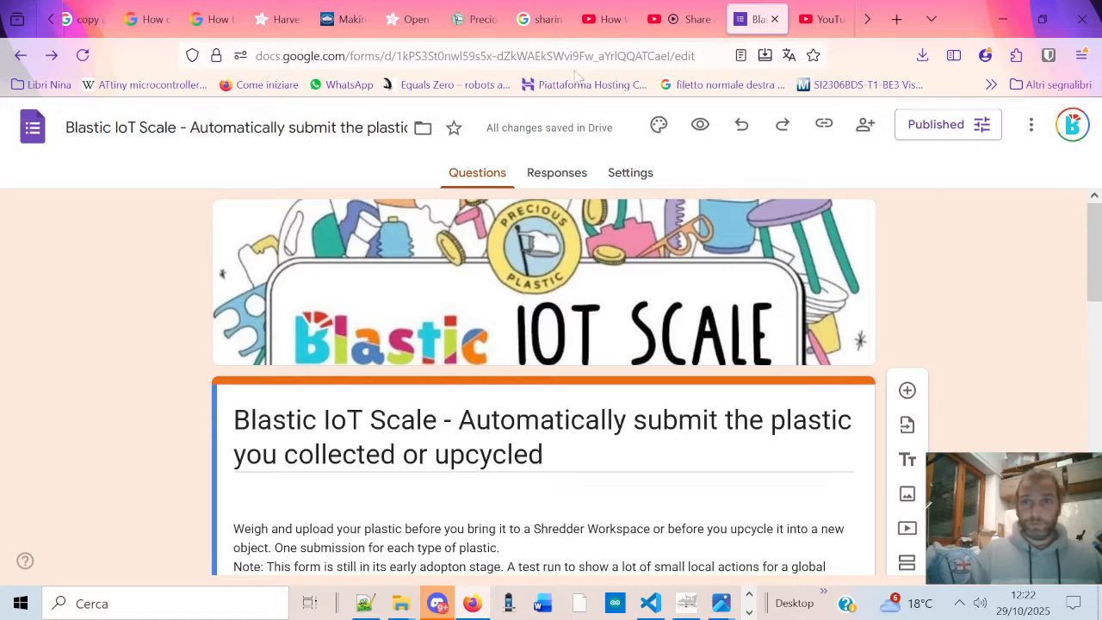
scroll(447, 19, down, 5)
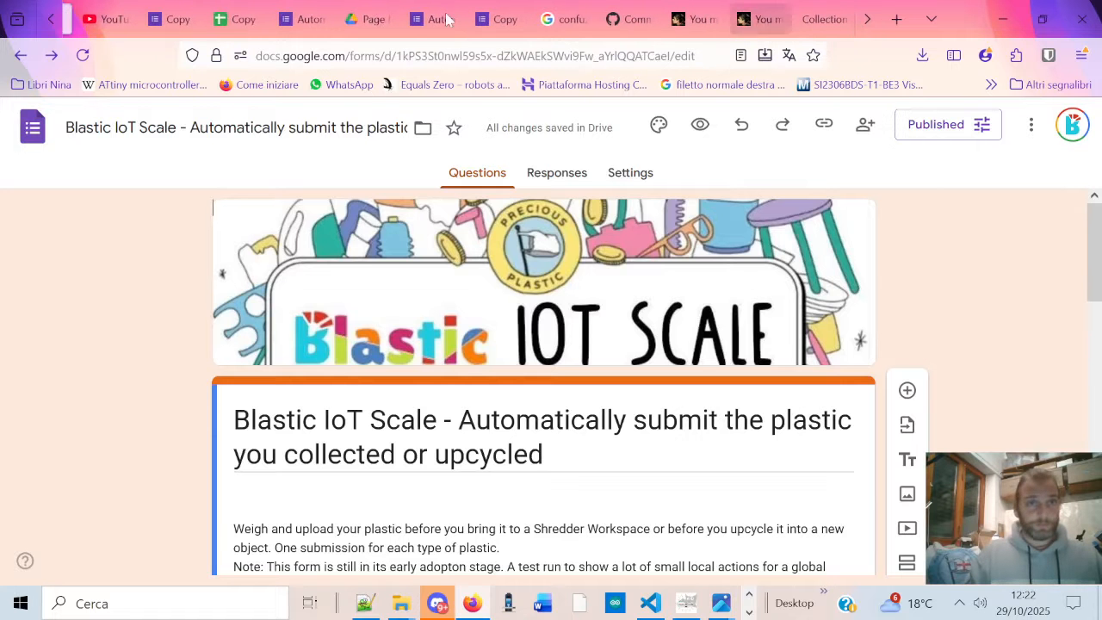
click(285, 19)
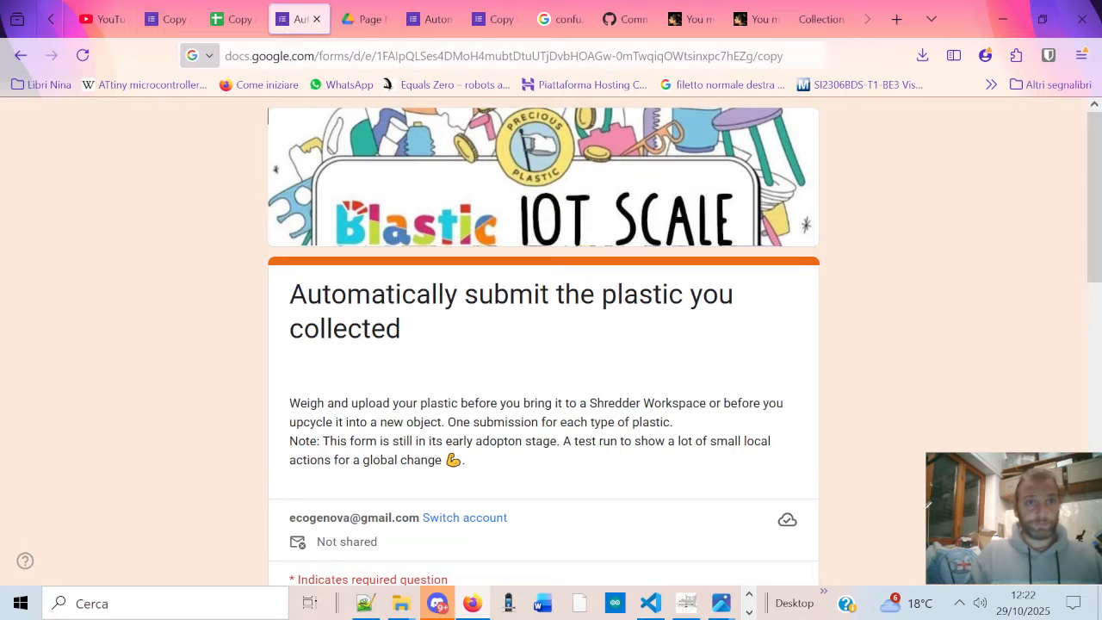
click(152, 19)
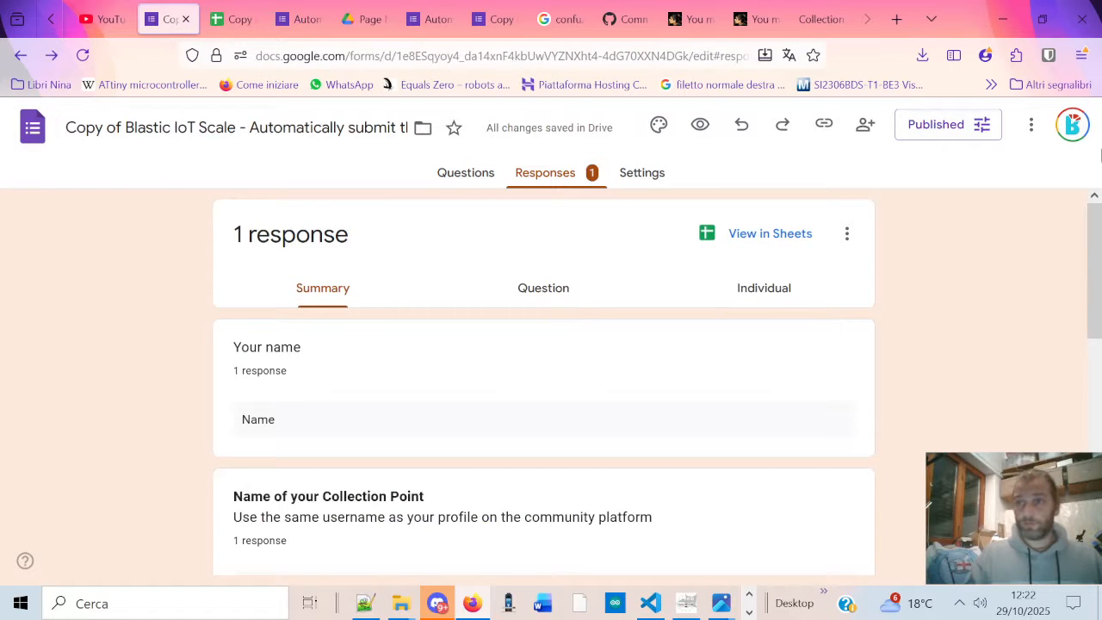
click(1073, 127)
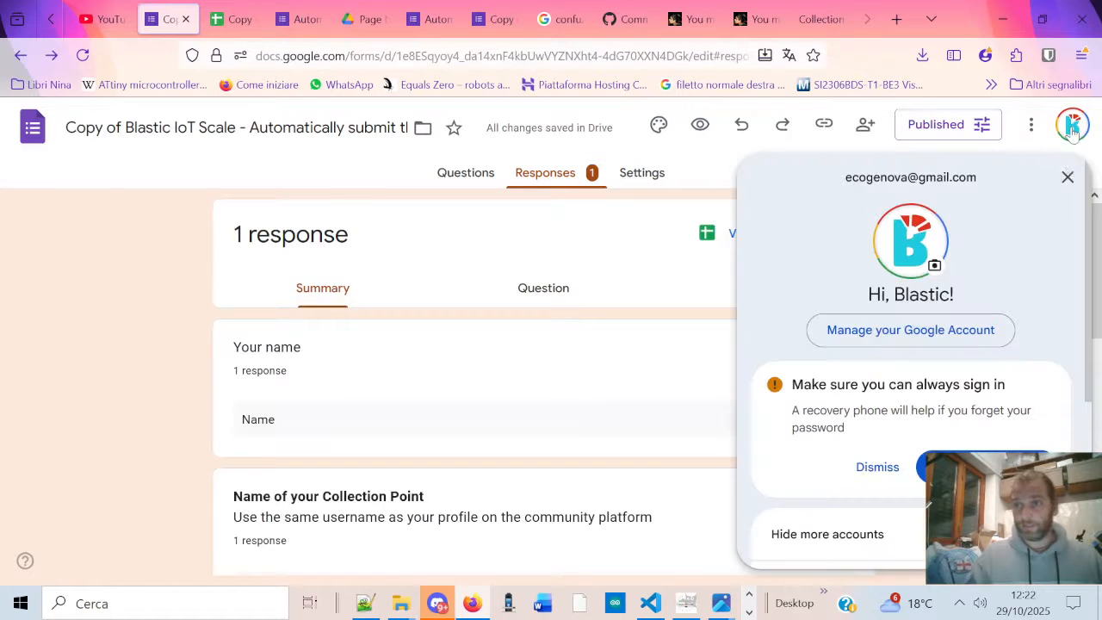
click(1065, 175)
click(1032, 129)
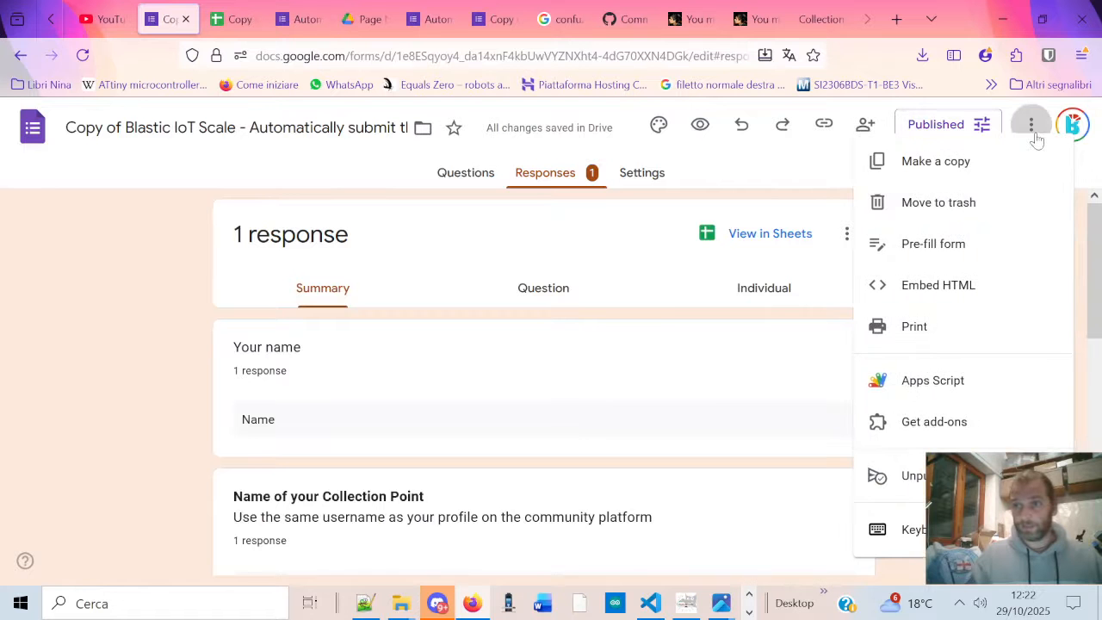
click(800, 198)
Step: Go back from the copied form to the browser start page, open Google Drive and launch Google Forms from its list of apps
click(20, 56)
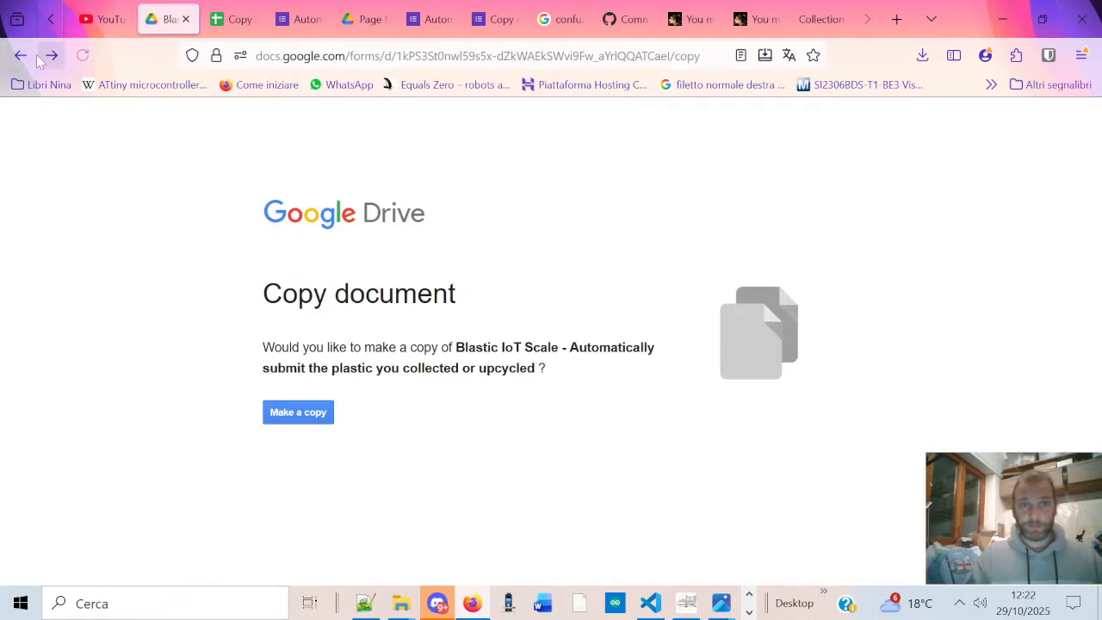
click(21, 56)
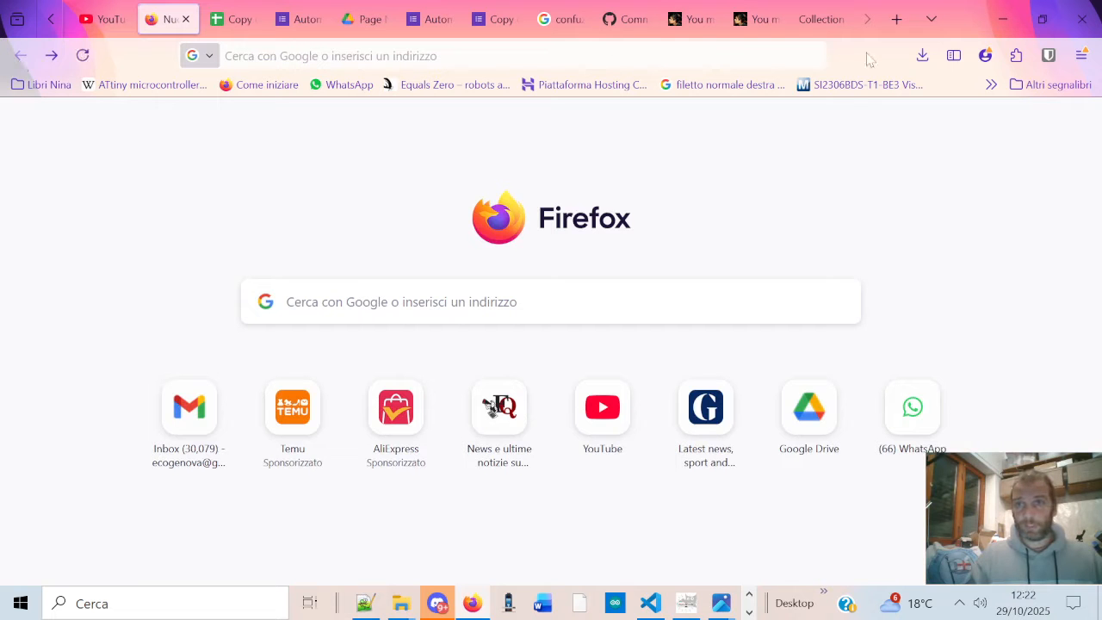
click(808, 402)
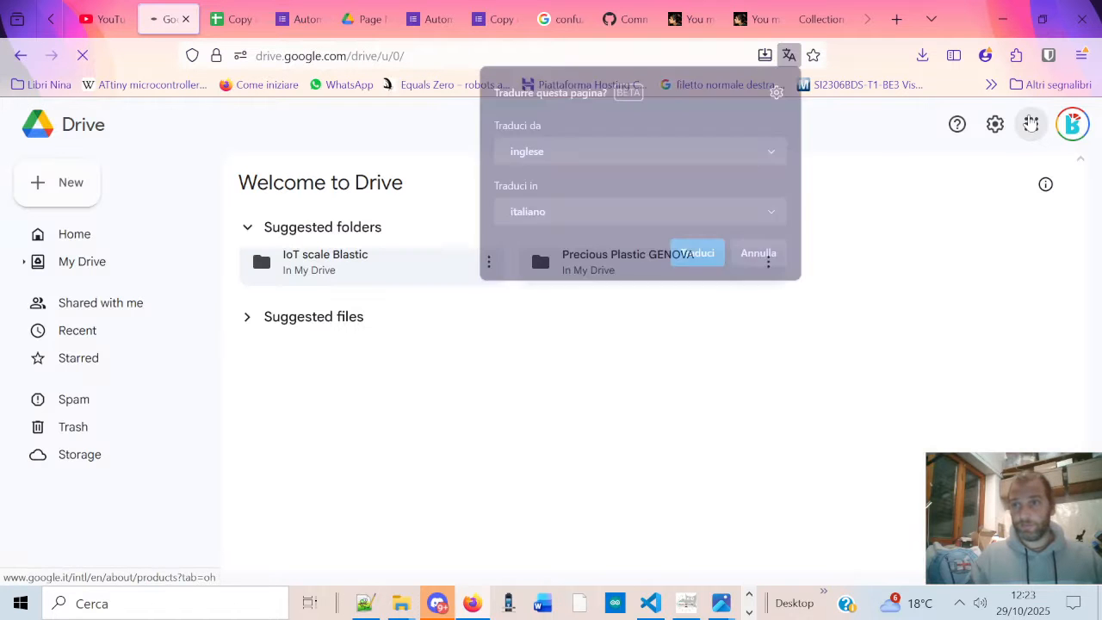
click(1031, 124)
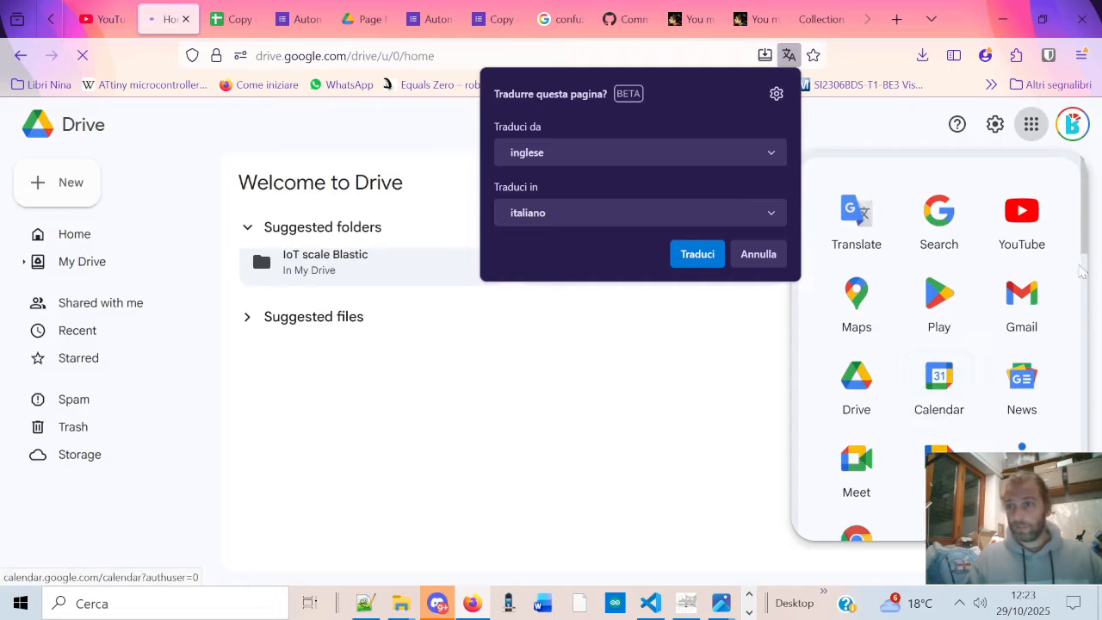
drag(1083, 272, 1078, 495)
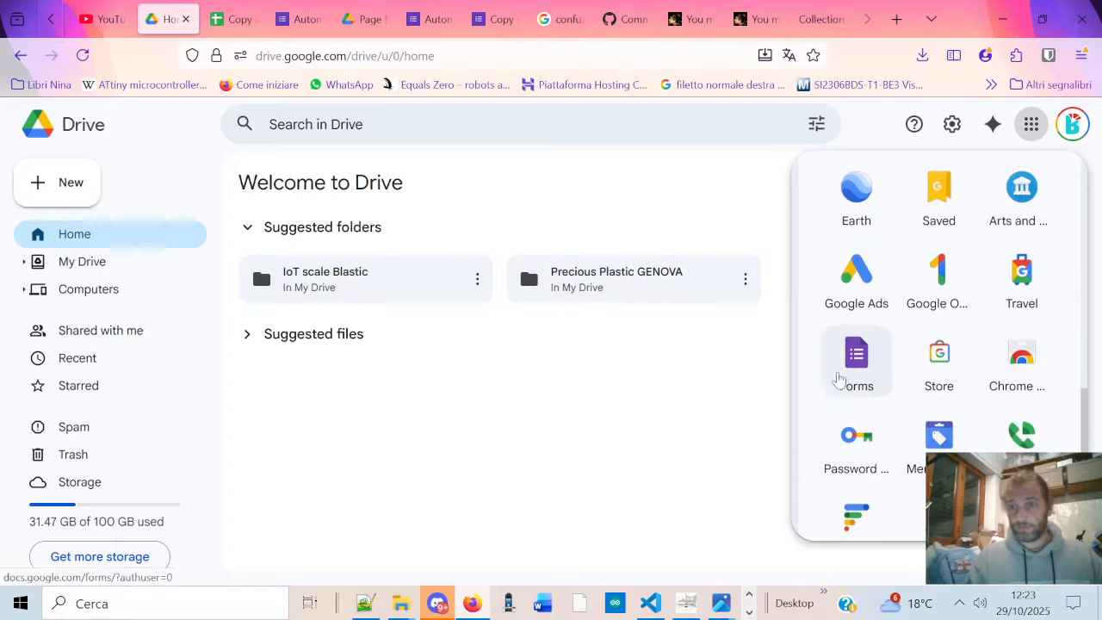
click(852, 362)
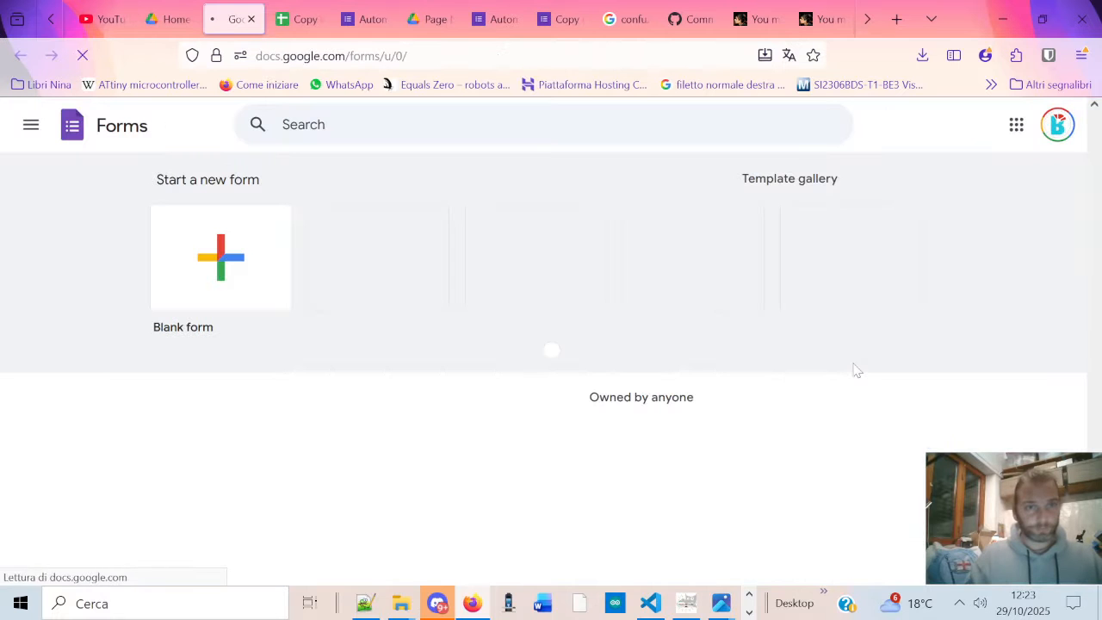
Step: Open the recent form "DEMO Automatically submit the plastic you collected" and review its response summary charts
scroll(1087, 341, down, 3)
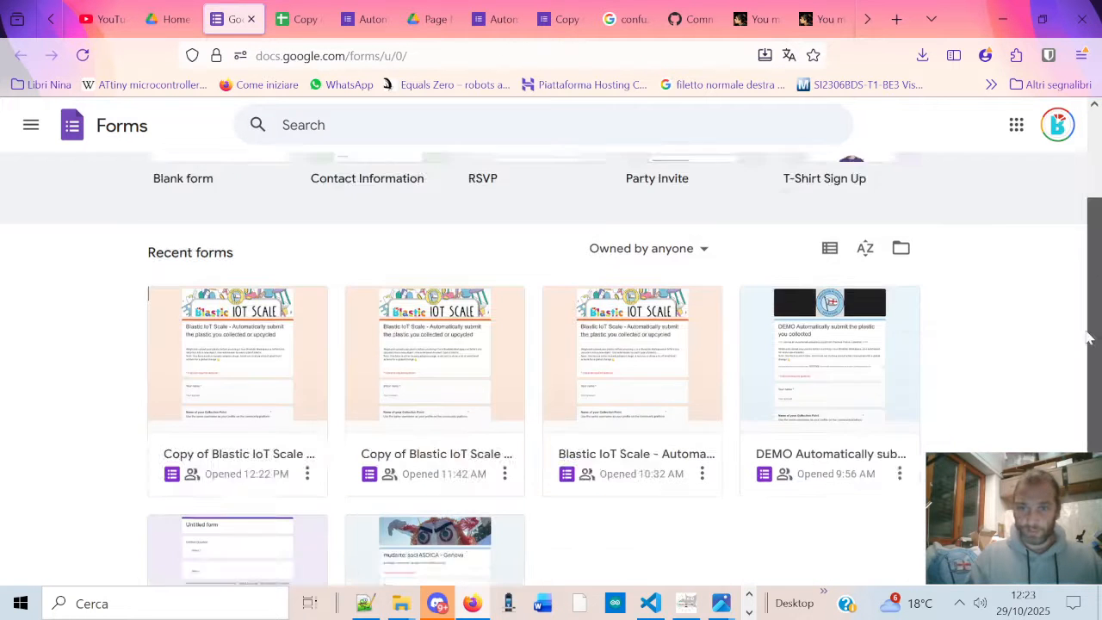
mouse_move(1096, 379)
mouse_down()
mouse_move(1094, 337)
mouse_move(1087, 368)
mouse_up()
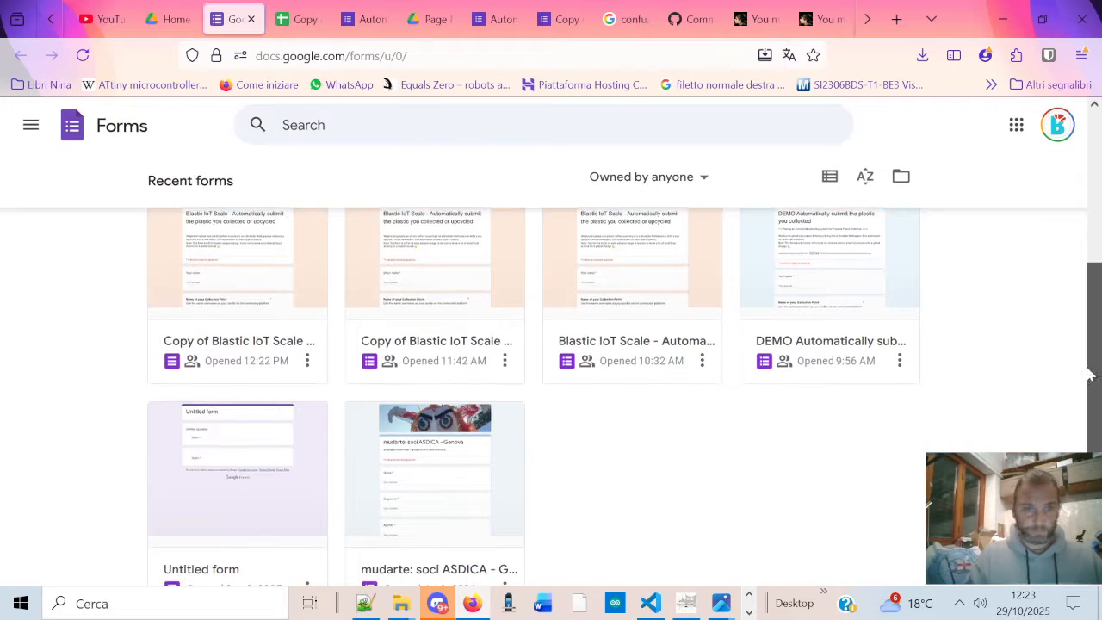
click(821, 267)
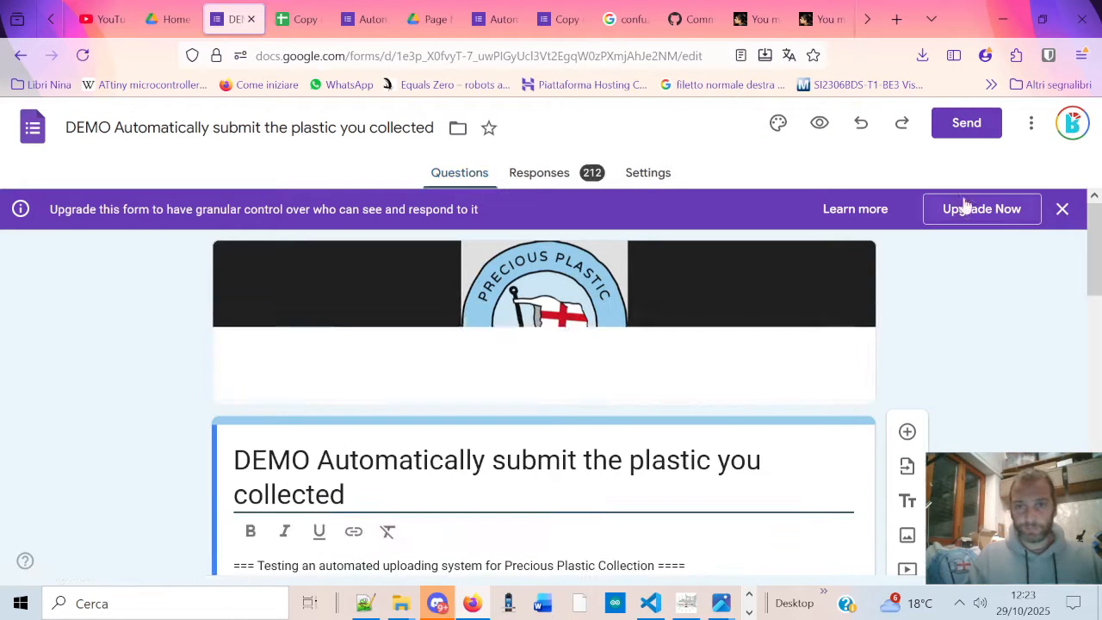
click(546, 172)
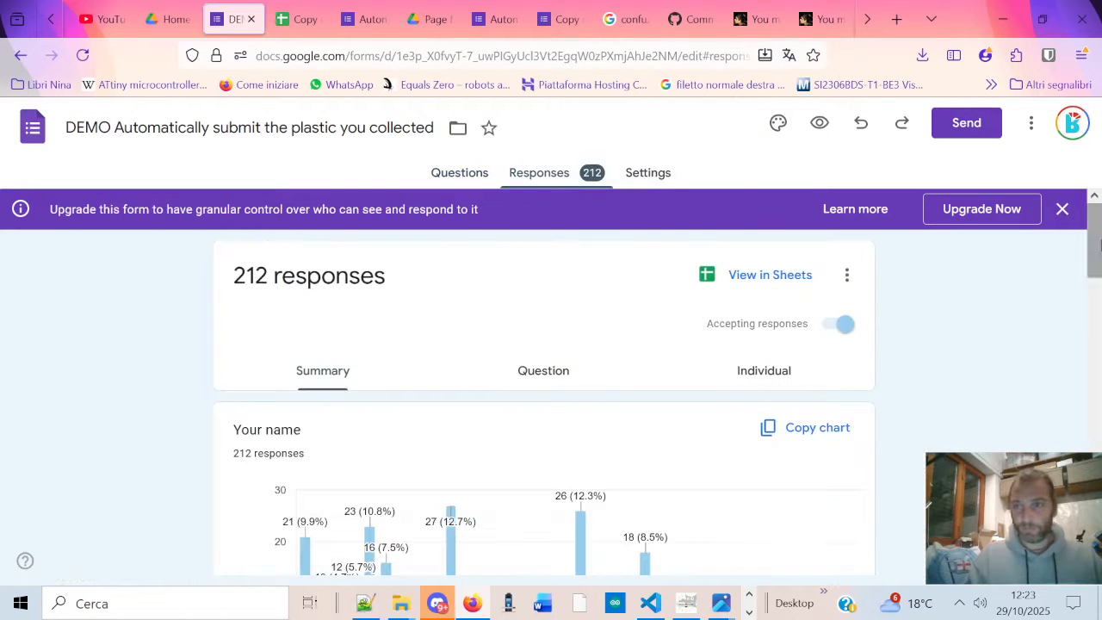
drag(1094, 245, 1082, 427)
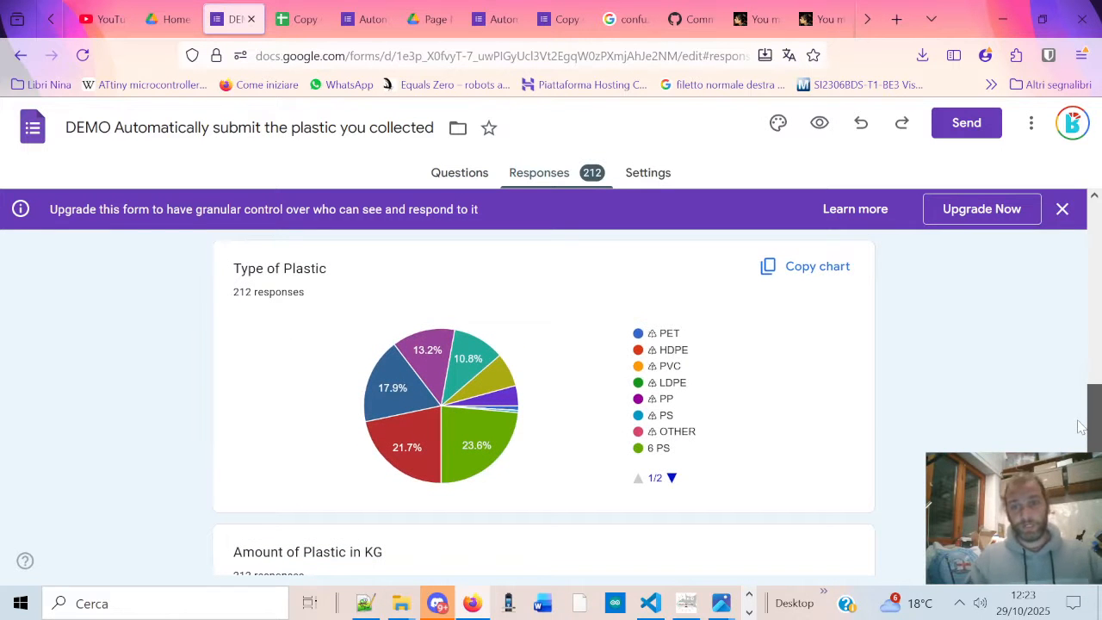
drag(1077, 440, 1066, 249)
Step: Open the DEMO form's linked responses spreadsheet and examine the Count of Type of Plastic chart and the submitted rows
click(788, 267)
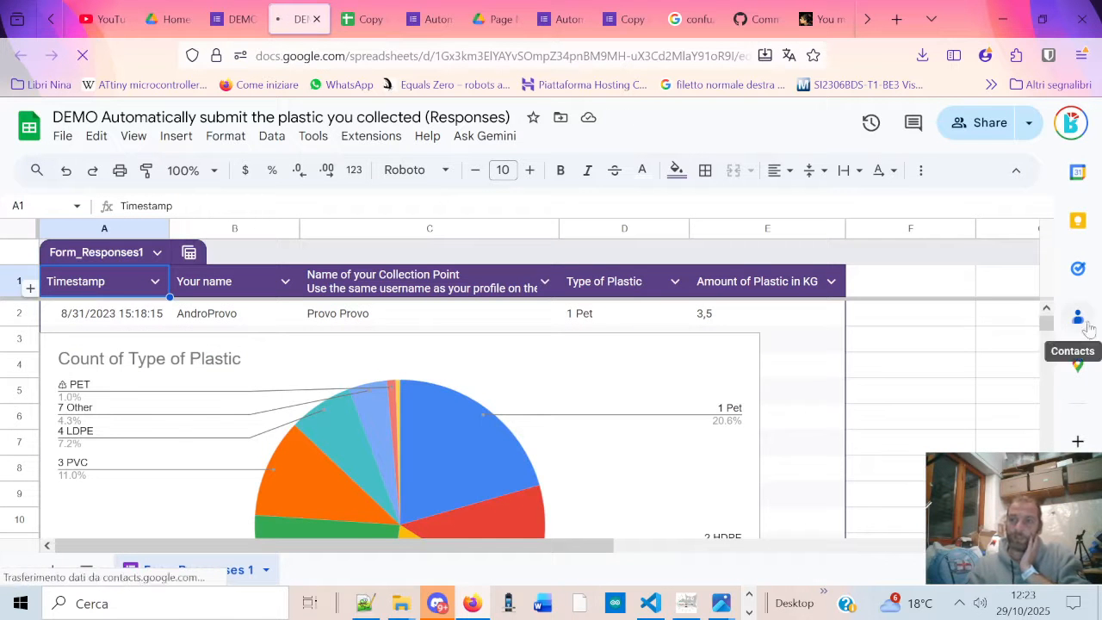
scroll(1049, 328, down, 5)
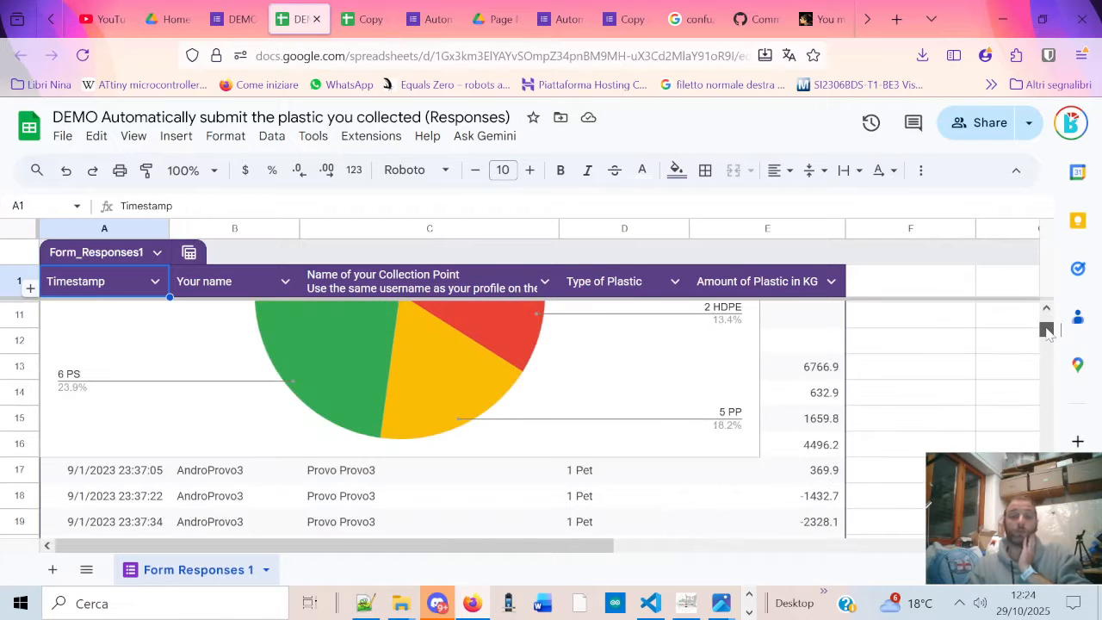
scroll(1049, 329, up, 4)
scroll(1047, 328, up, 1)
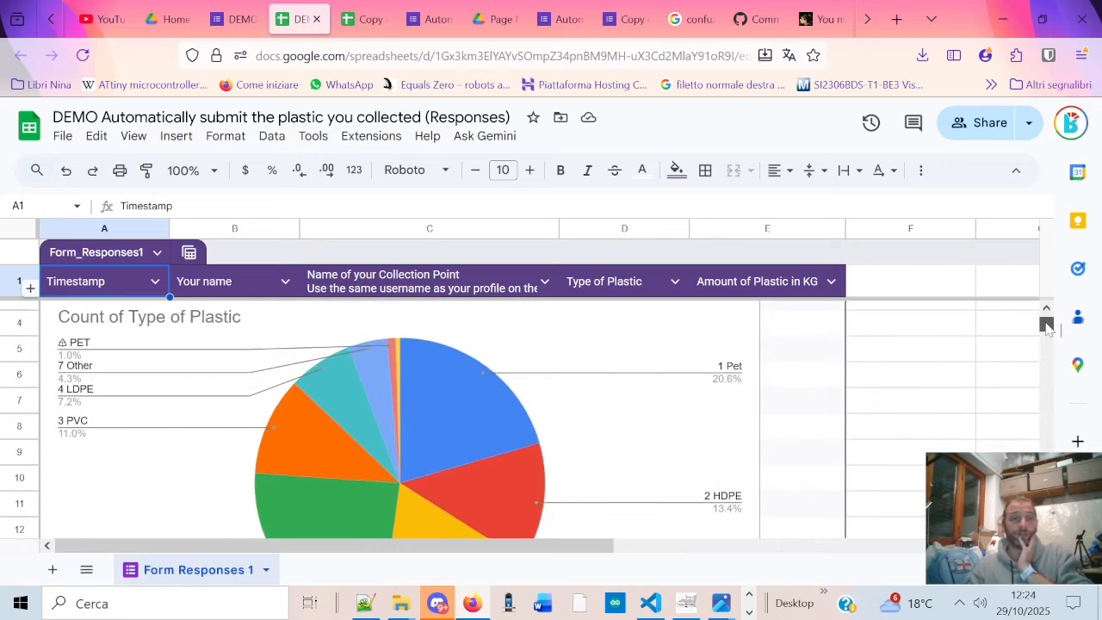
scroll(1048, 327, down, 2)
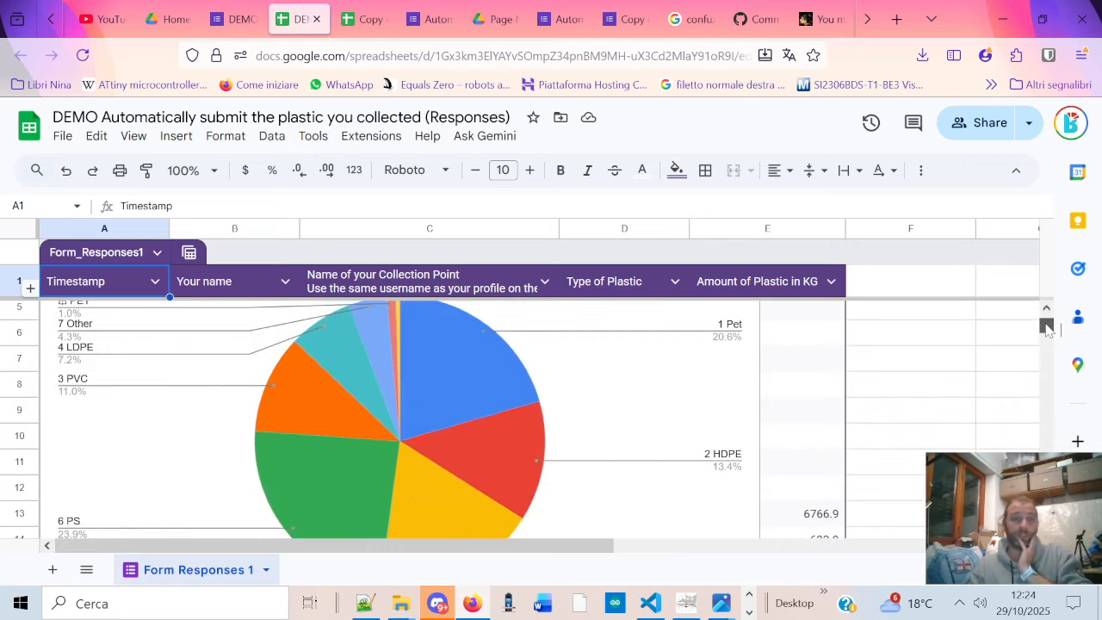
scroll(1048, 327, down, 5)
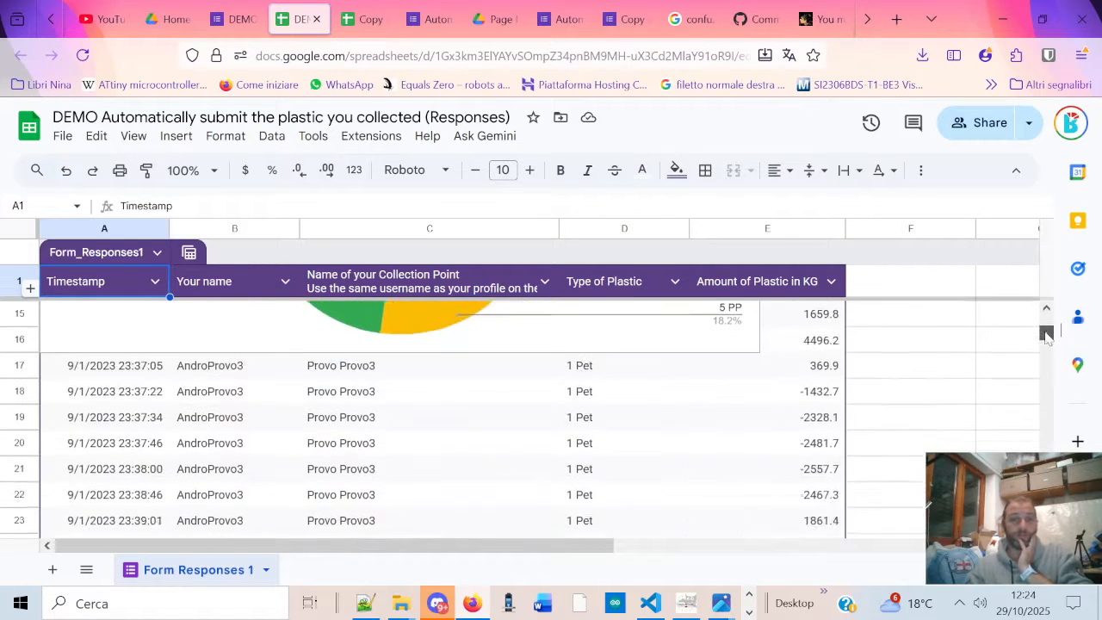
Step: Examine the later response rows and the bar charts by contributor name and by plastic type beside them
scroll(1047, 336, down, 20)
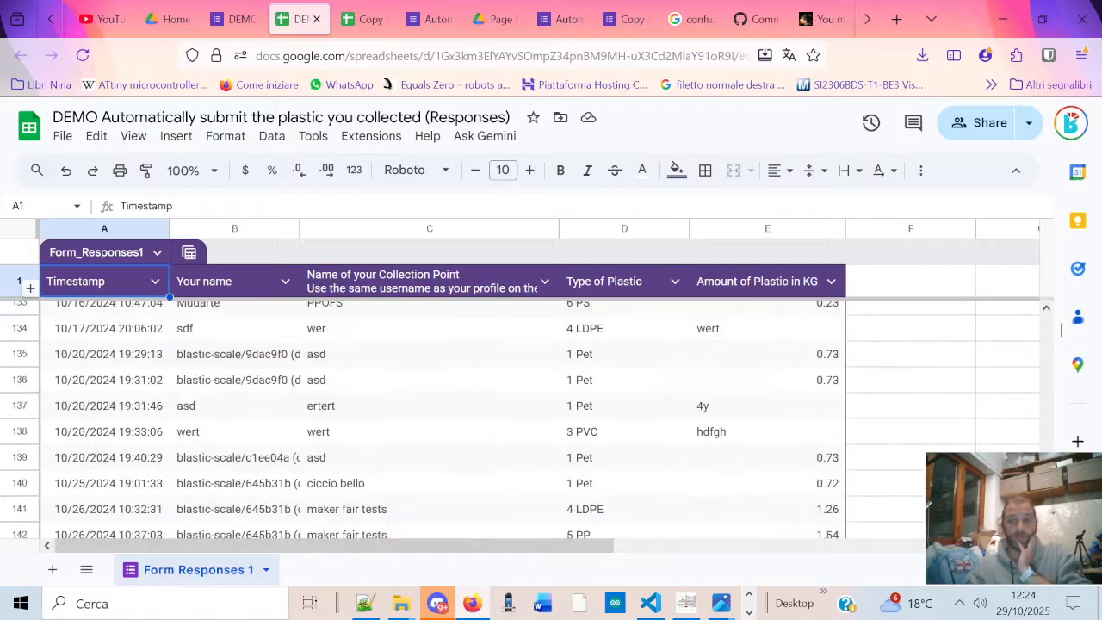
mouse_move(1046, 469)
mouse_down()
mouse_move(1045, 514)
mouse_move(1040, 434)
mouse_move(1037, 449)
mouse_up()
drag(603, 545, 978, 545)
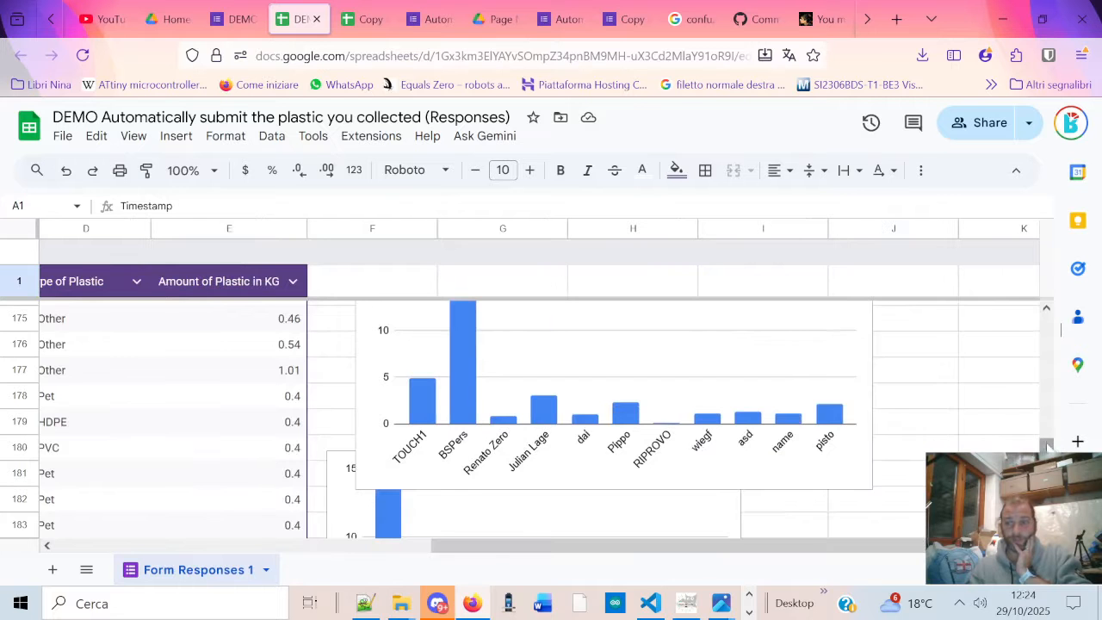
drag(1048, 445, 1043, 449)
drag(919, 547, 907, 548)
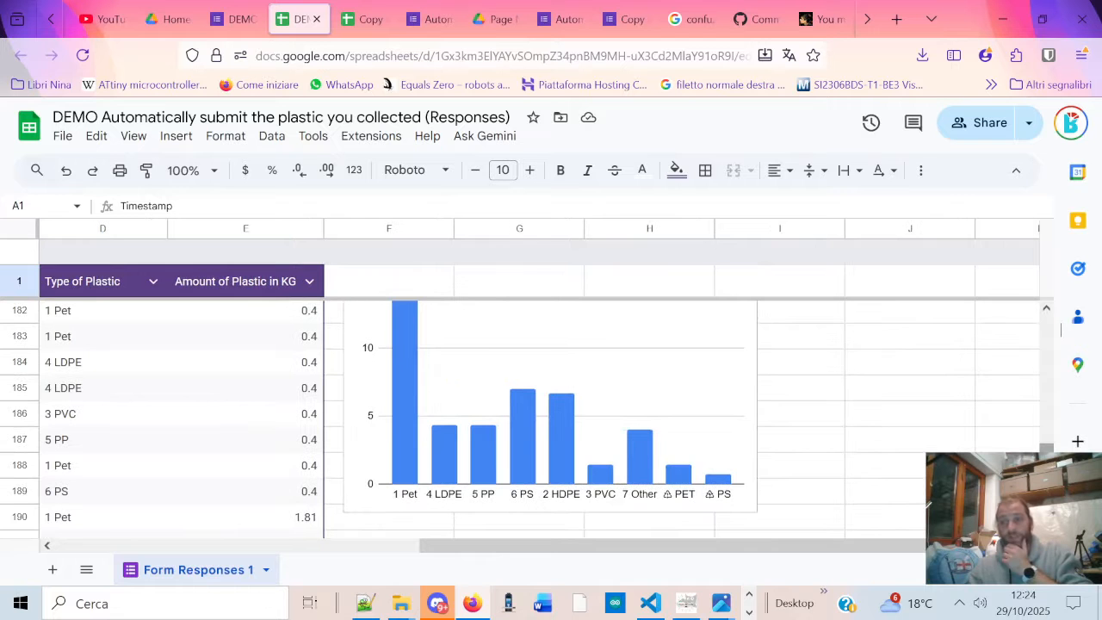
drag(1047, 452, 1046, 452)
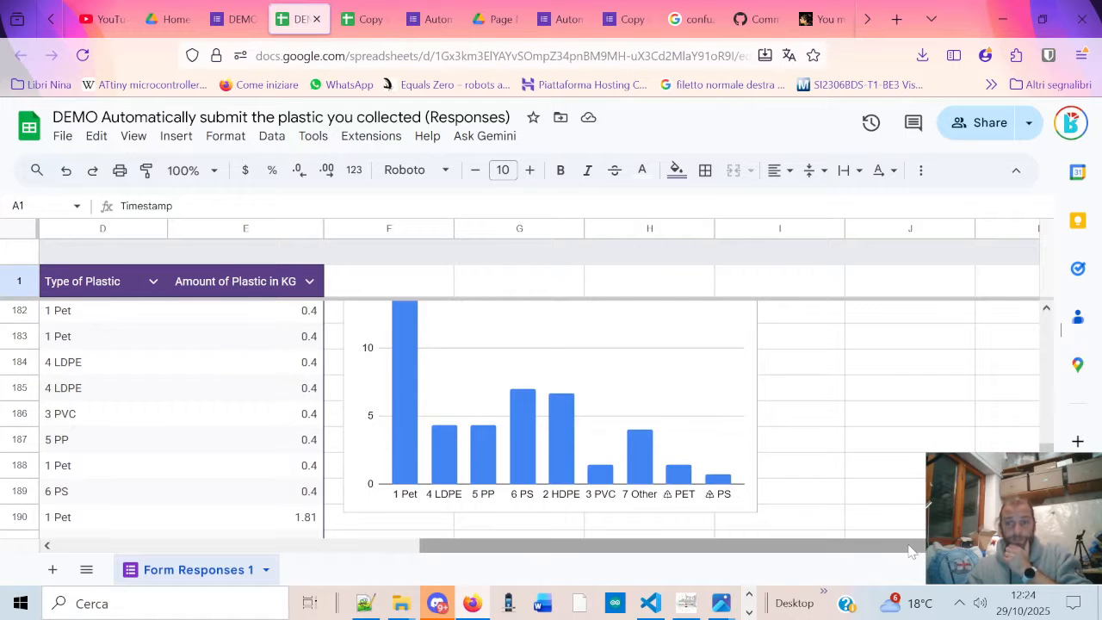
drag(915, 545, 635, 522)
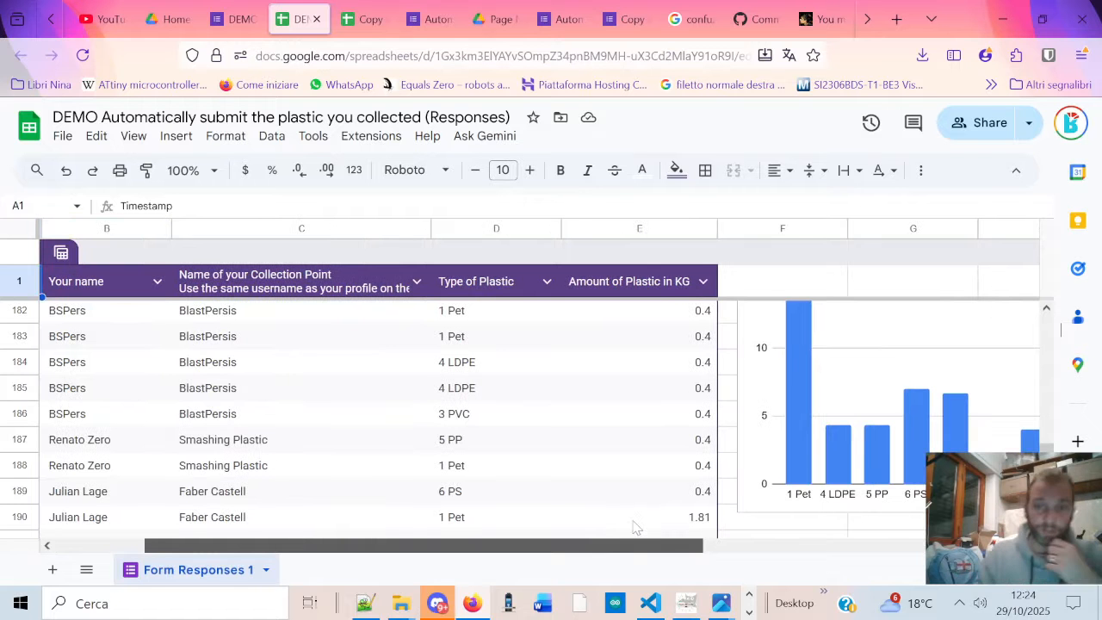
drag(635, 522, 866, 536)
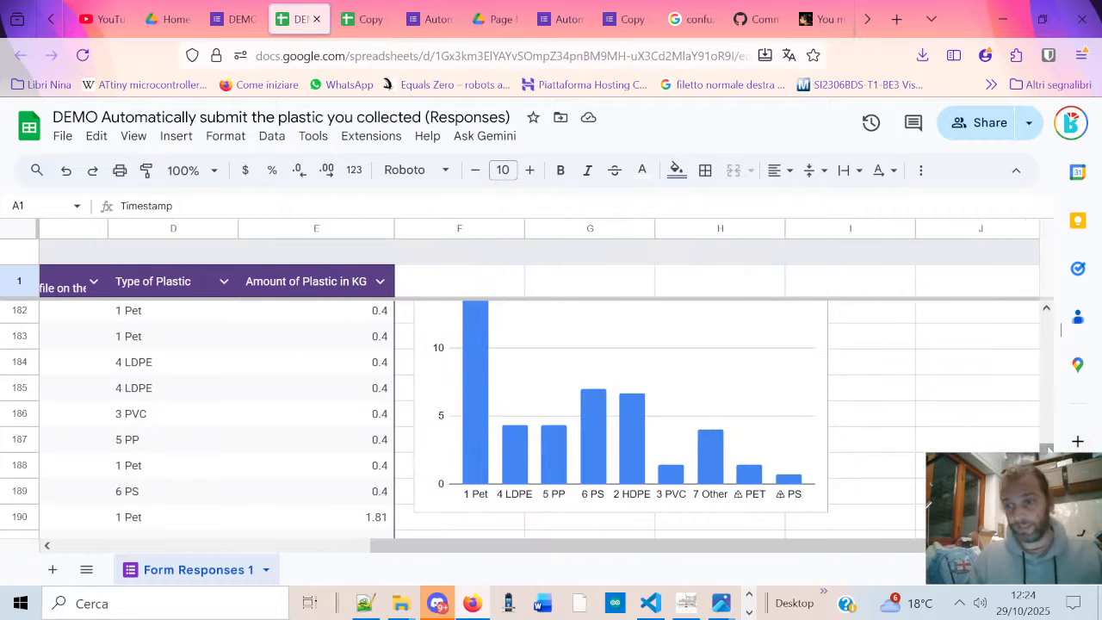
scroll(1048, 449, up, 2)
scroll(1047, 449, up, 3)
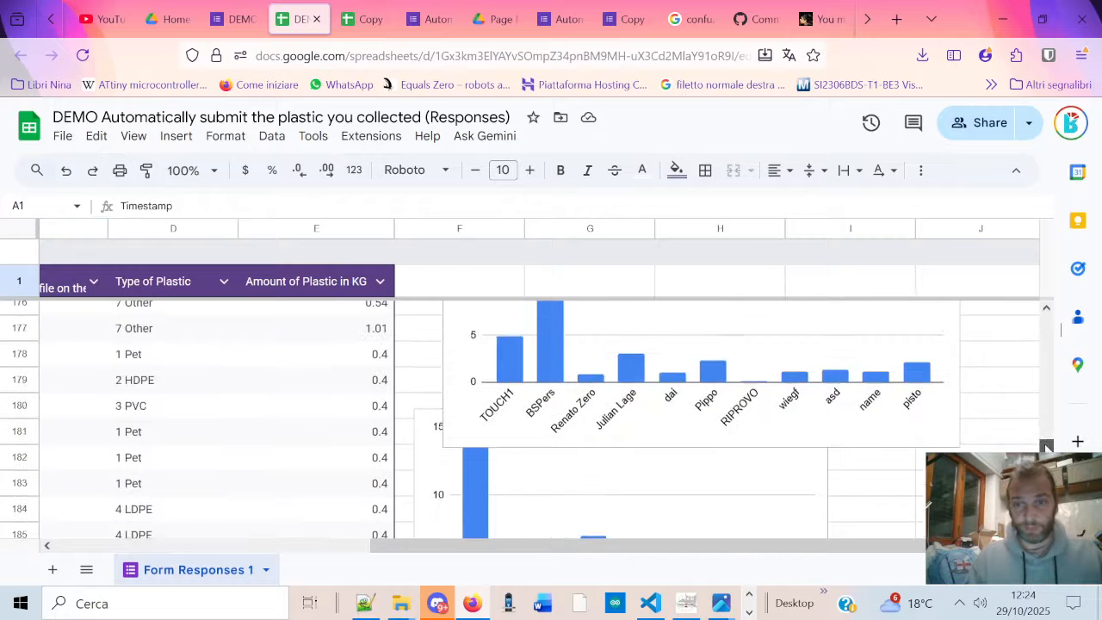
scroll(1047, 449, down, 5)
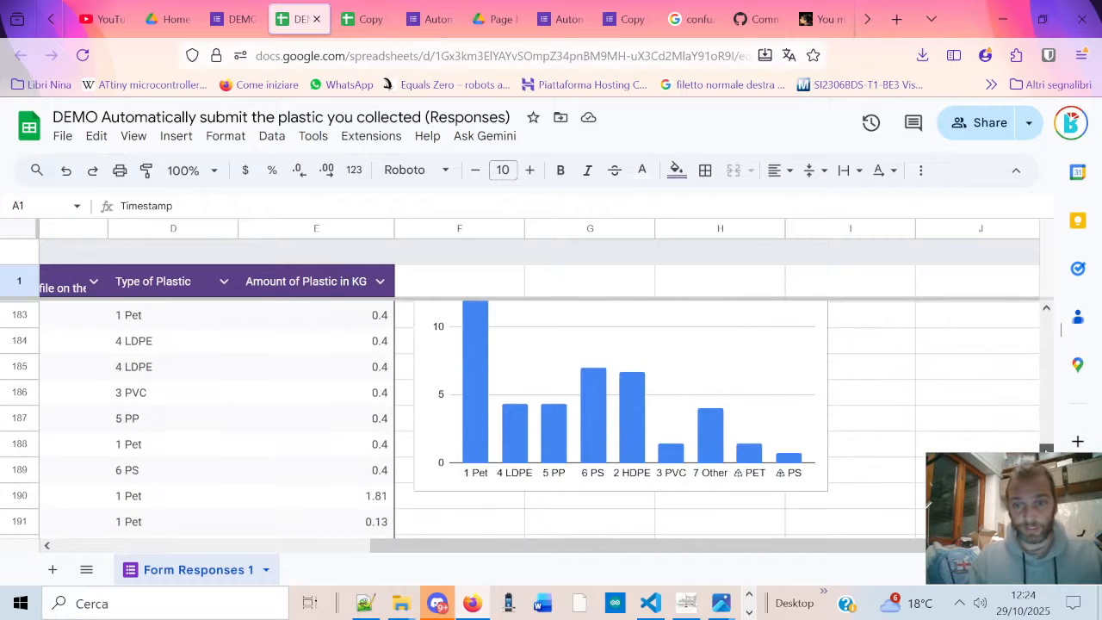
scroll(1047, 449, up, 2)
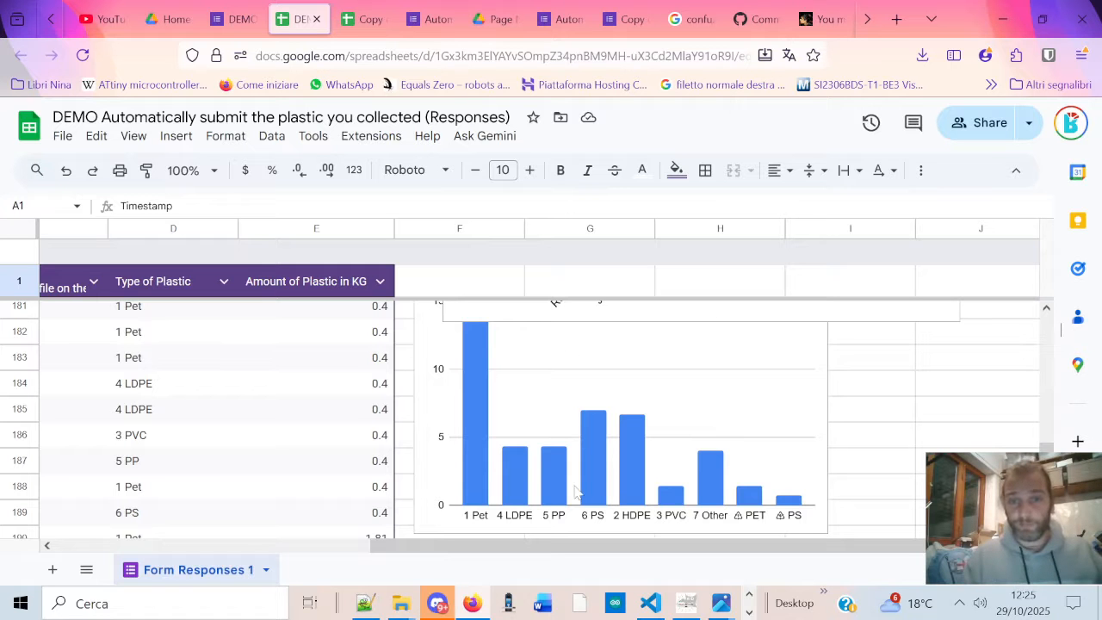
Step: Minimize the browser and switch to the running OBS window
click(1002, 26)
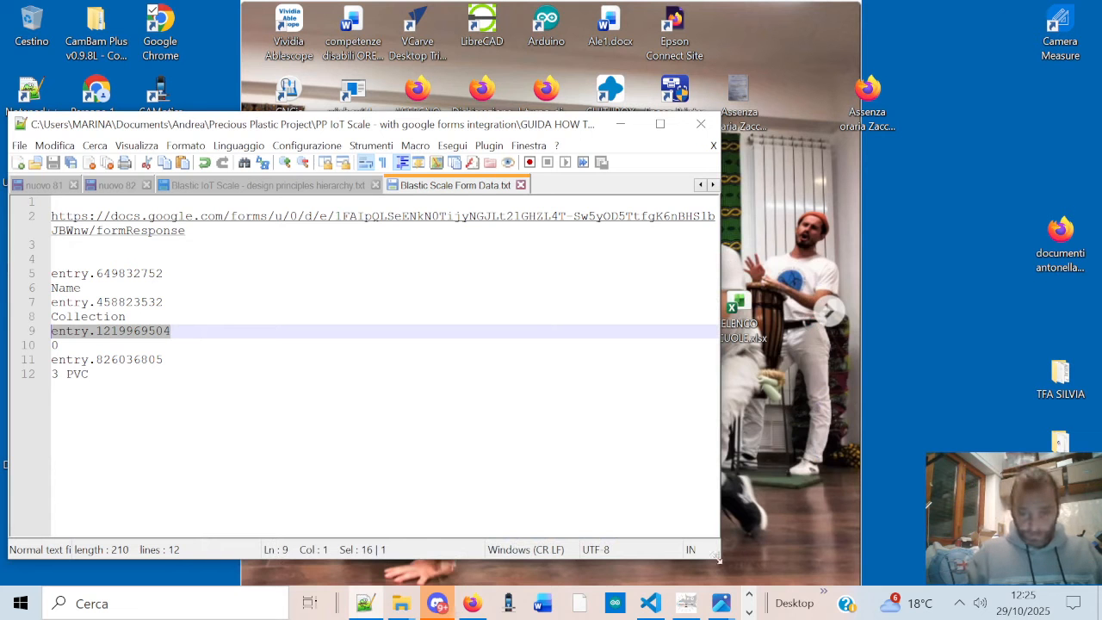
click(749, 612)
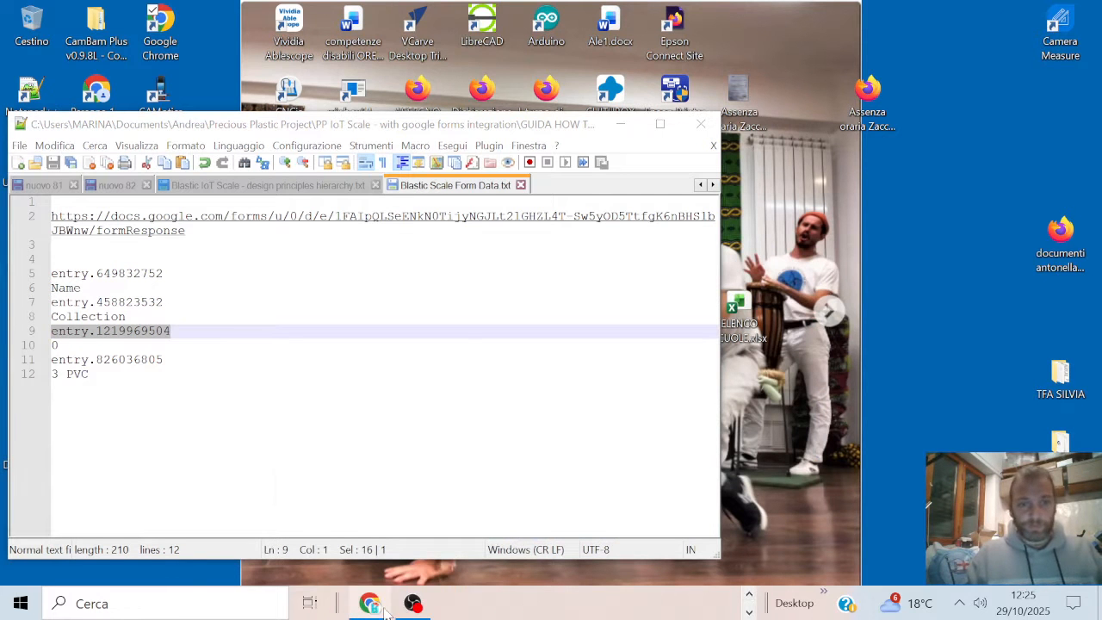
mouse_move(379, 610)
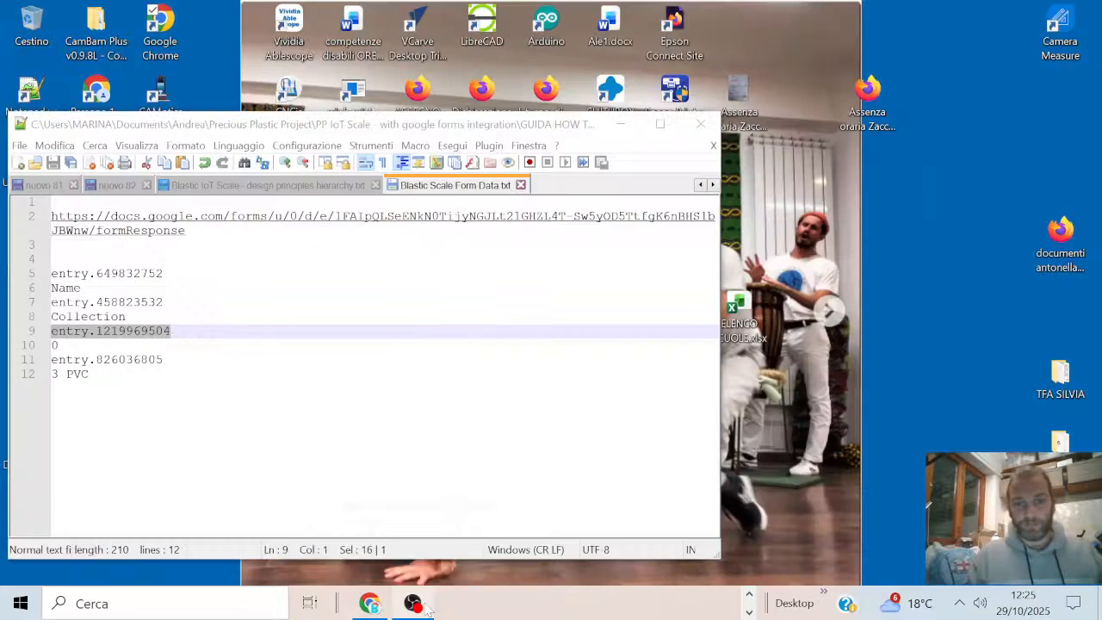
click(426, 607)
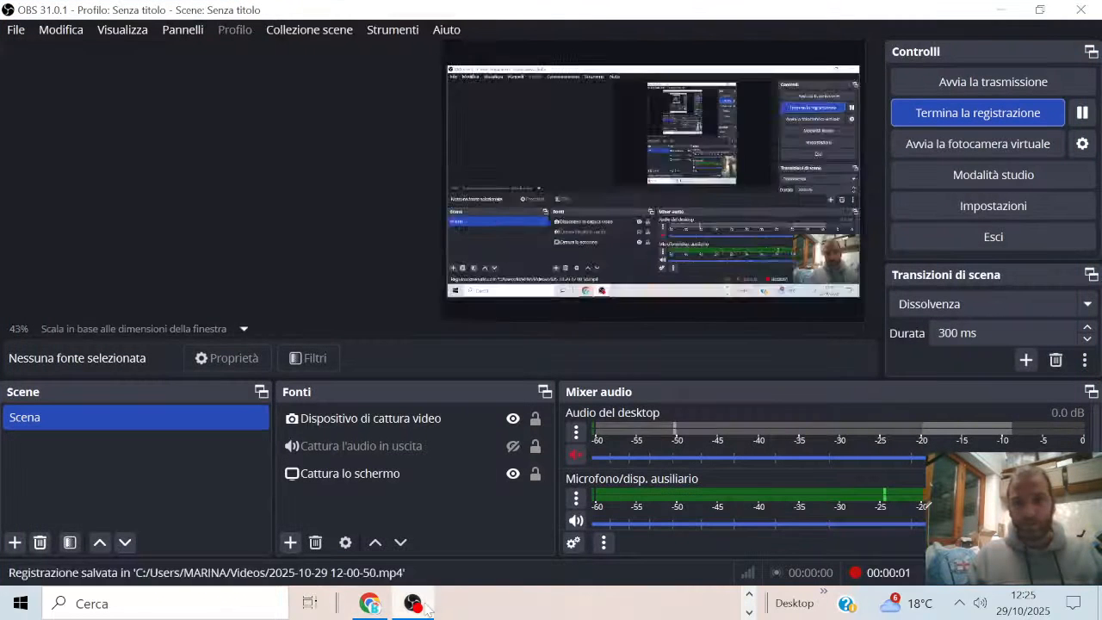